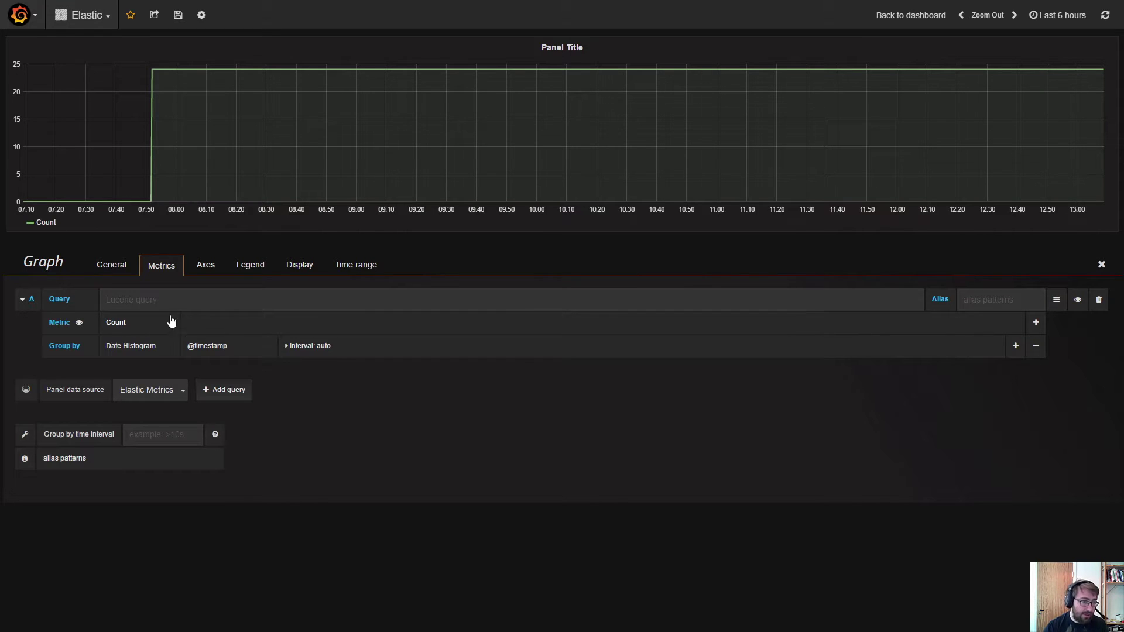
Look over the date histogram interval options, leaving the interval unchanged.
{"action": "left_click", "coordinate": [115, 299]}
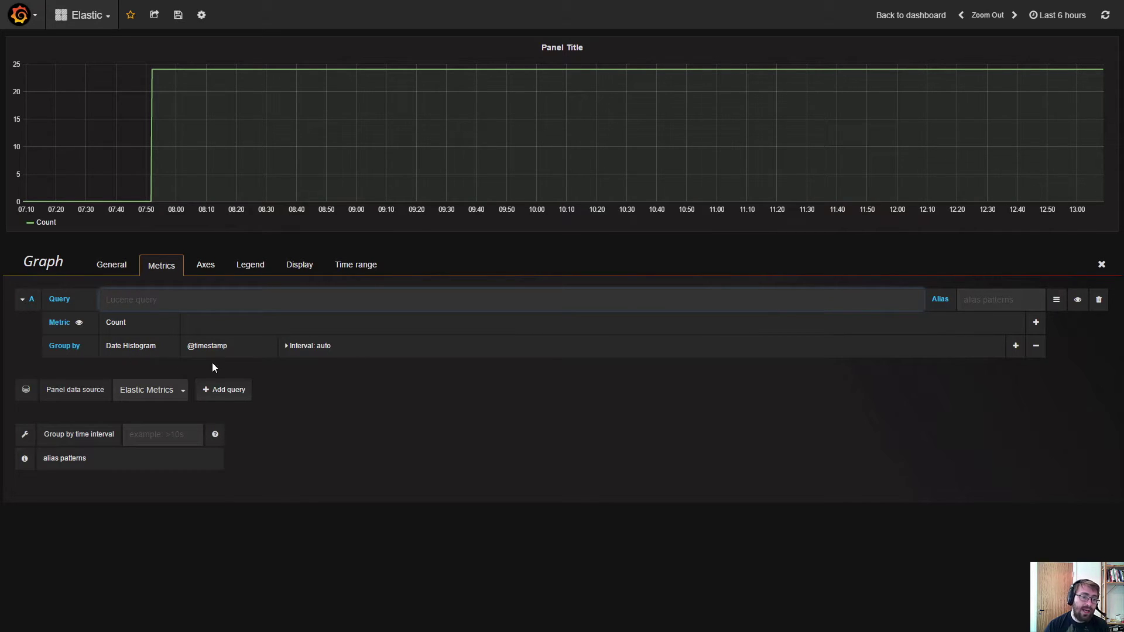
{"action": "left_click", "coordinate": [309, 346]}
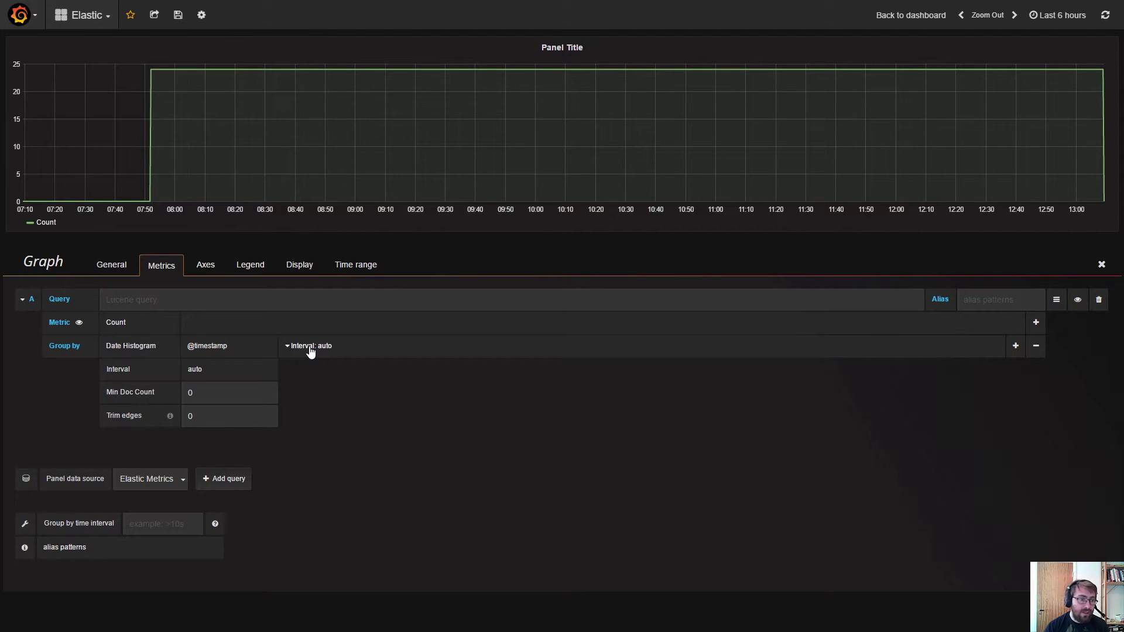
{"action": "mouse_move", "coordinate": [49, 201]}
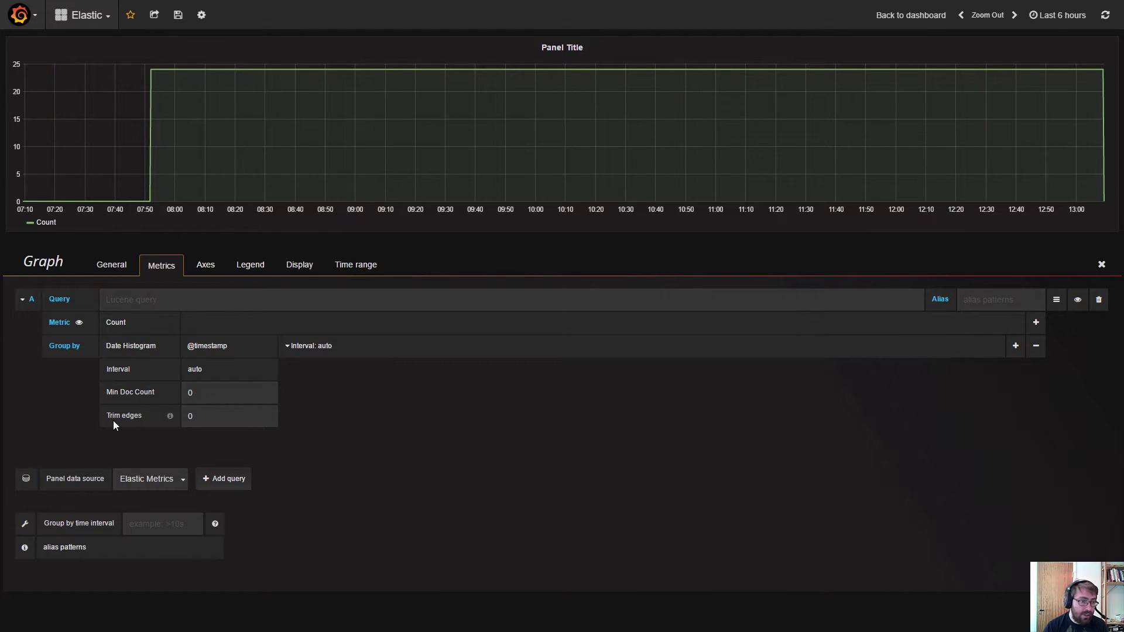
{"action": "left_click", "coordinate": [187, 367]}
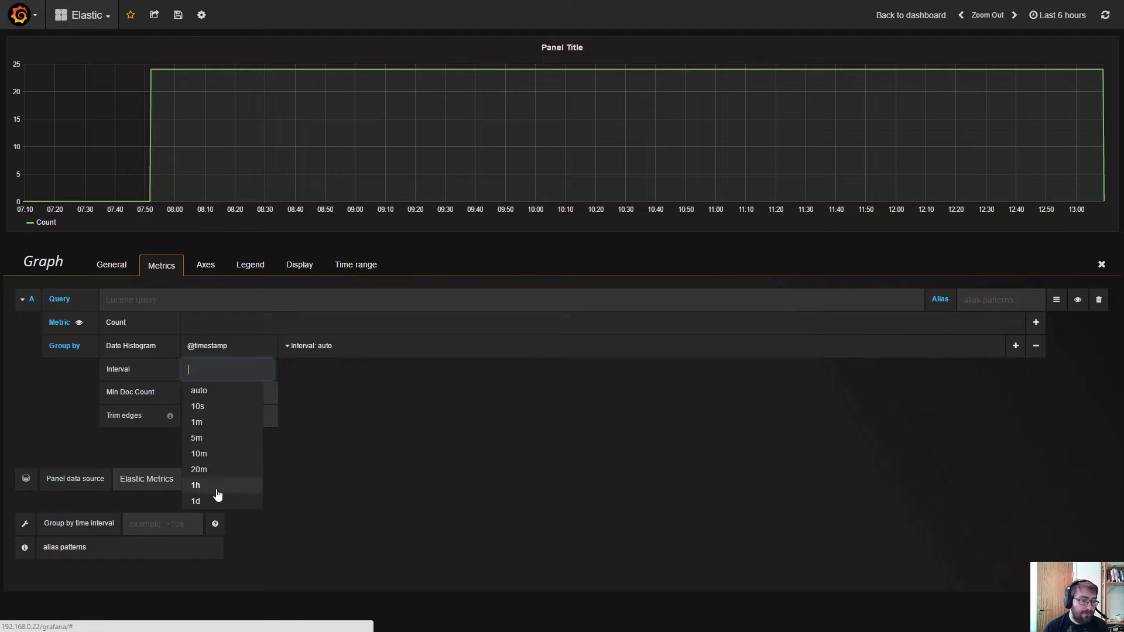
{"action": "left_click", "coordinate": [504, 471]}
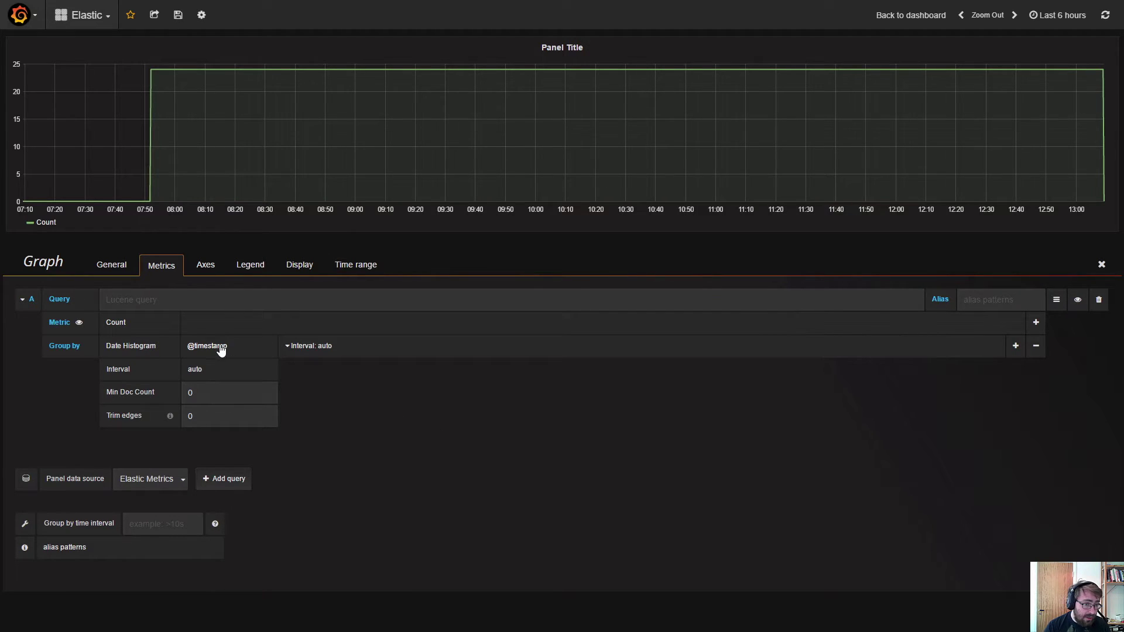
{"action": "left_click", "coordinate": [313, 346]}
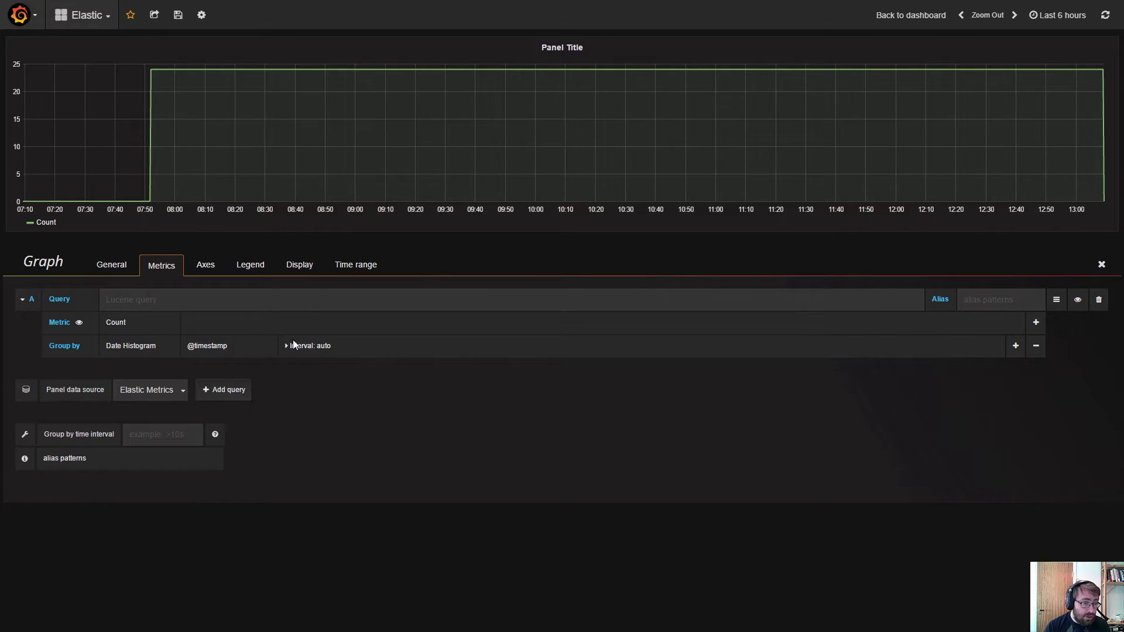
{"action": "left_click", "coordinate": [117, 323]}
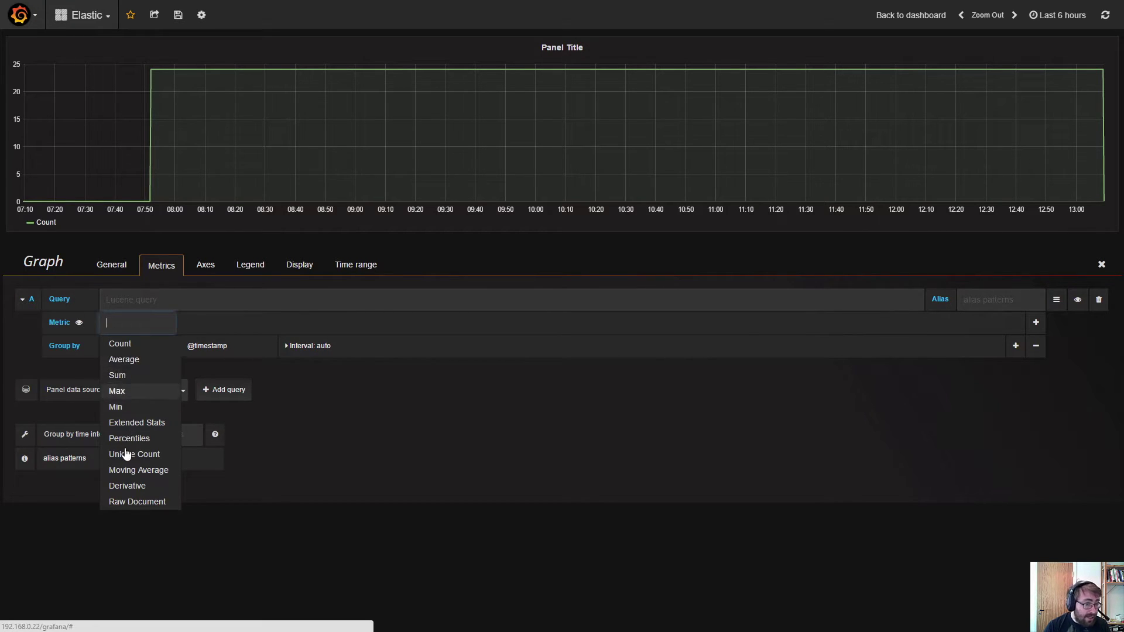
{"action": "left_click", "coordinate": [136, 359]}
{"action": "left_click", "coordinate": [198, 323]}
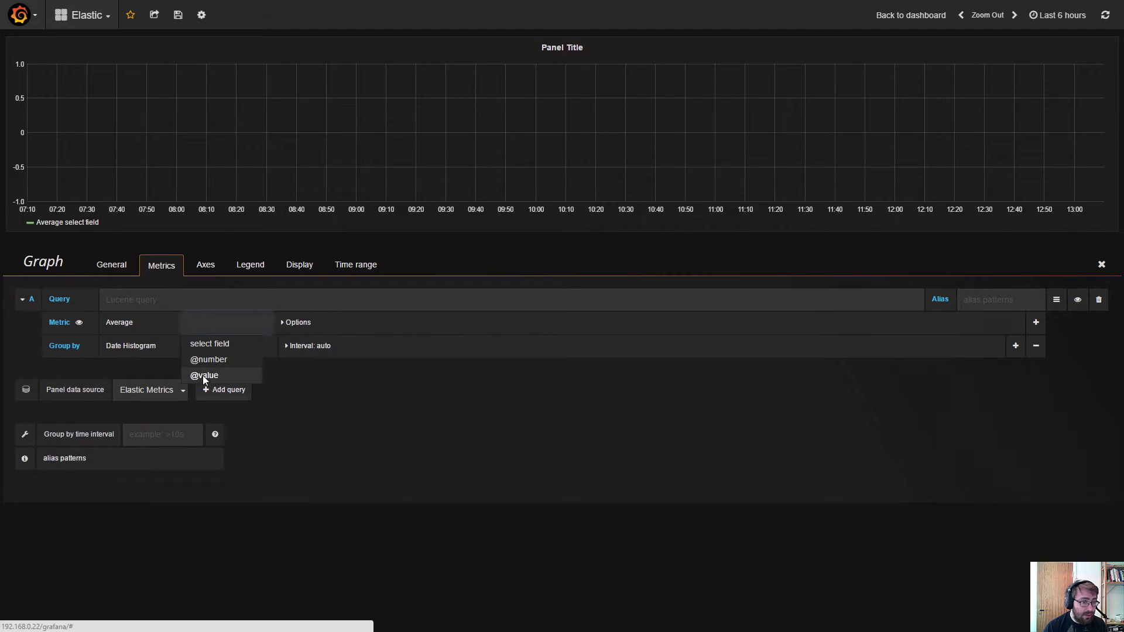
{"action": "left_click", "coordinate": [208, 375]}
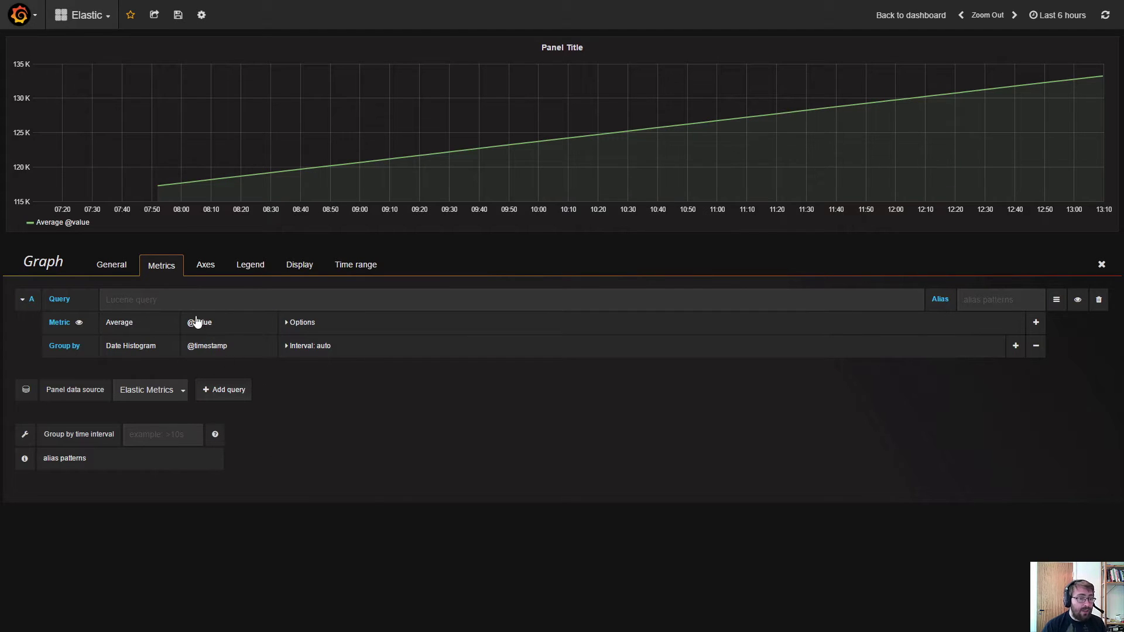
{"action": "left_click", "coordinate": [191, 299]}
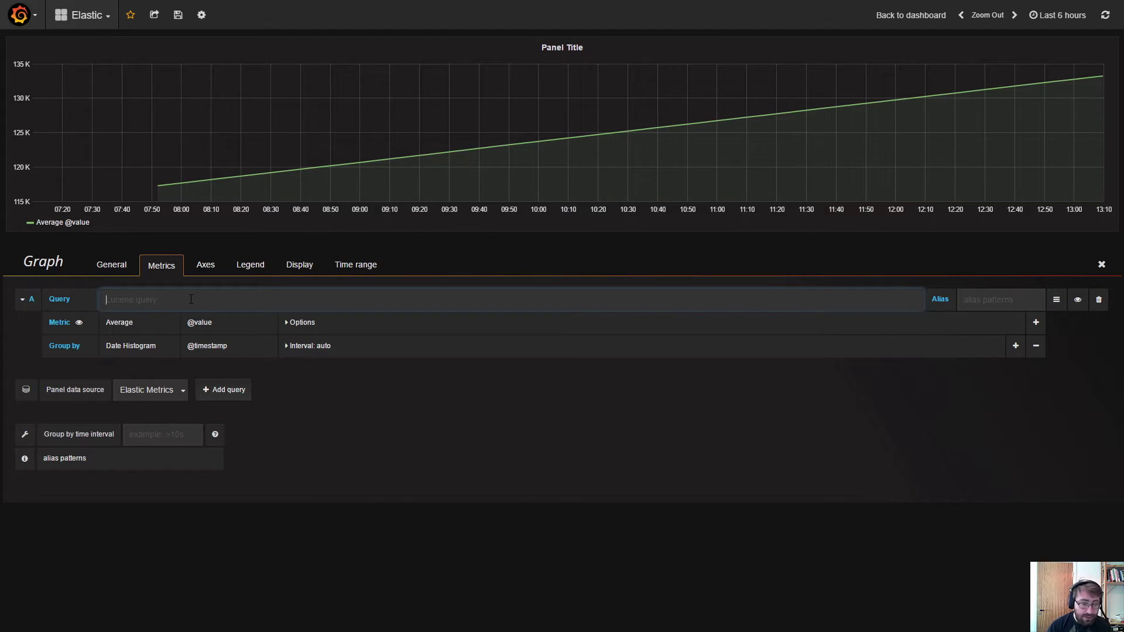
{"action": "type", "text": "@metric:"}
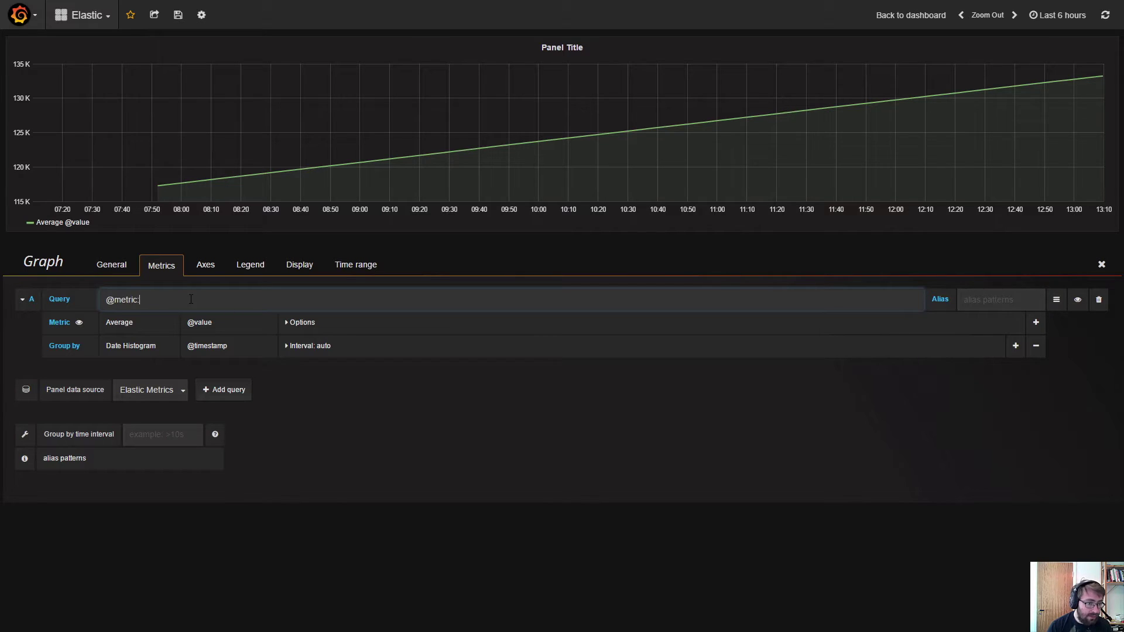
{"action": "type", "text": "cpu"}
{"action": "key", "text": "BackSpace"}
{"action": "key", "text": "BackSpace"}
{"action": "type", "text": "logins.cou"}
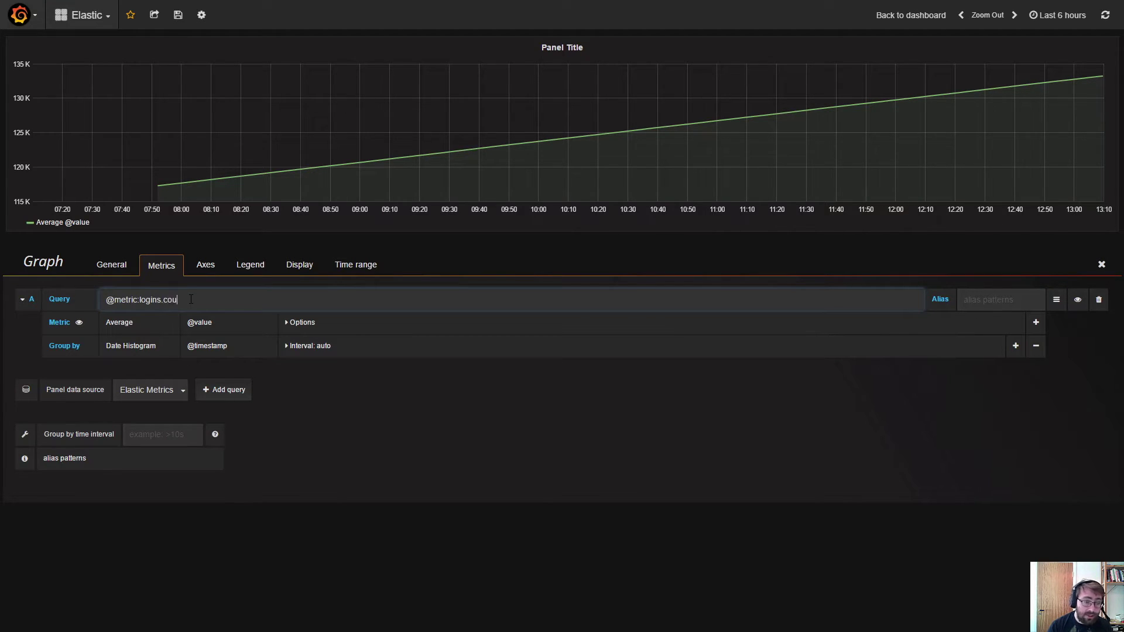
{"action": "key", "text": "BackSpace"}
{"action": "key", "text": "BackSpace"}
{"action": "type", "text": "pu"}
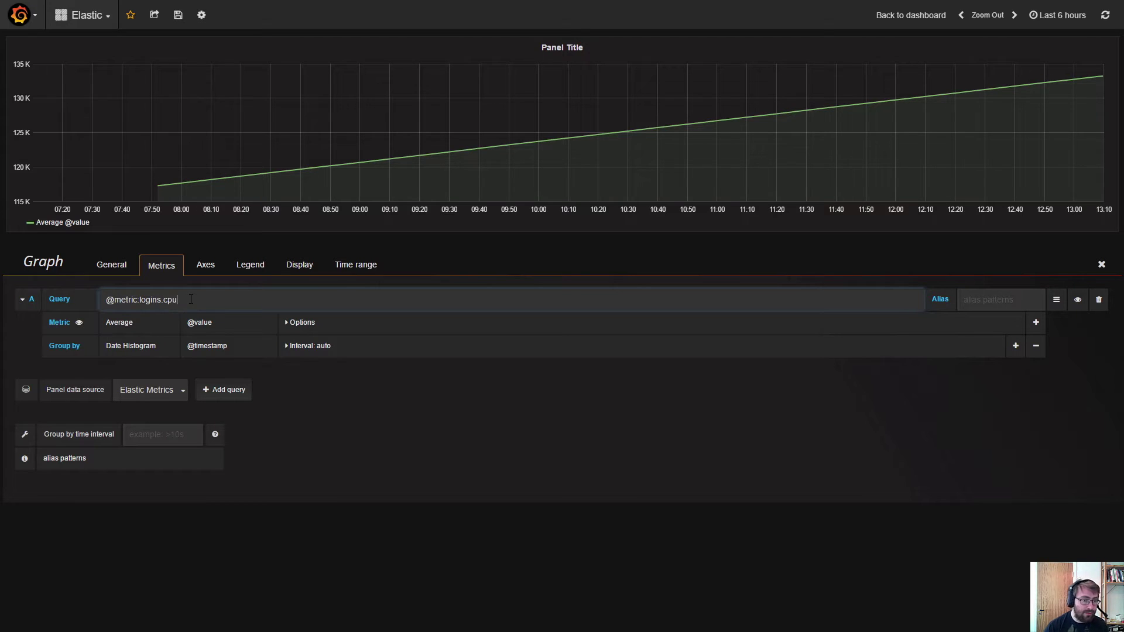
{"action": "key", "text": "BackSpace"}
{"action": "key", "text": "BackSpace"}
{"action": "type", "text": "ouns"}
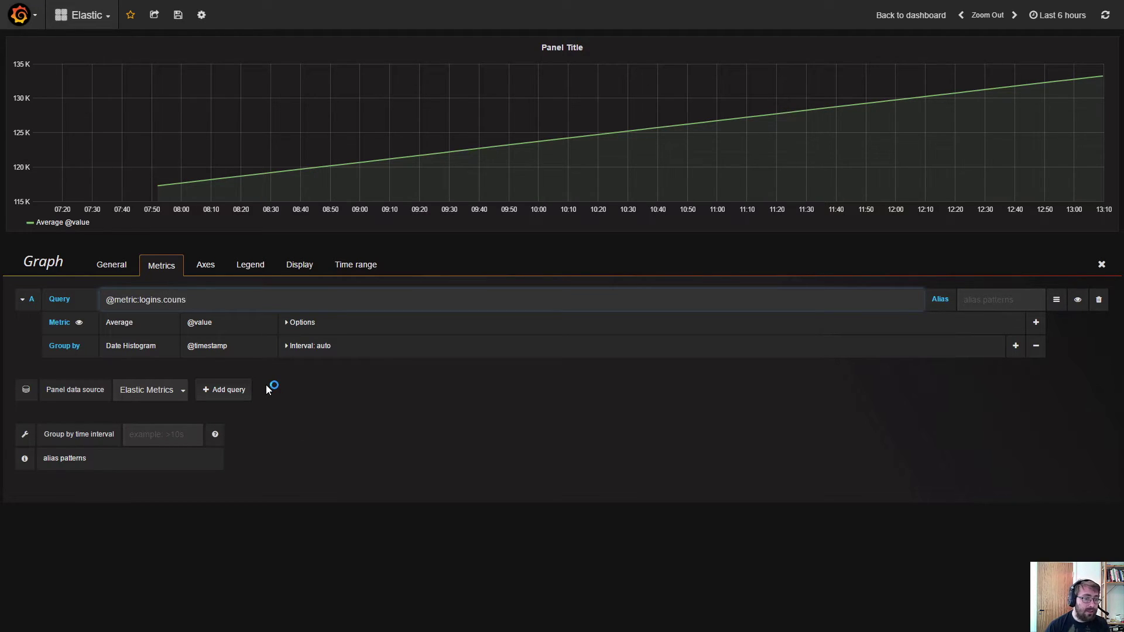
{"action": "key", "text": "BackSpace"}
{"action": "type", "text": "t"}
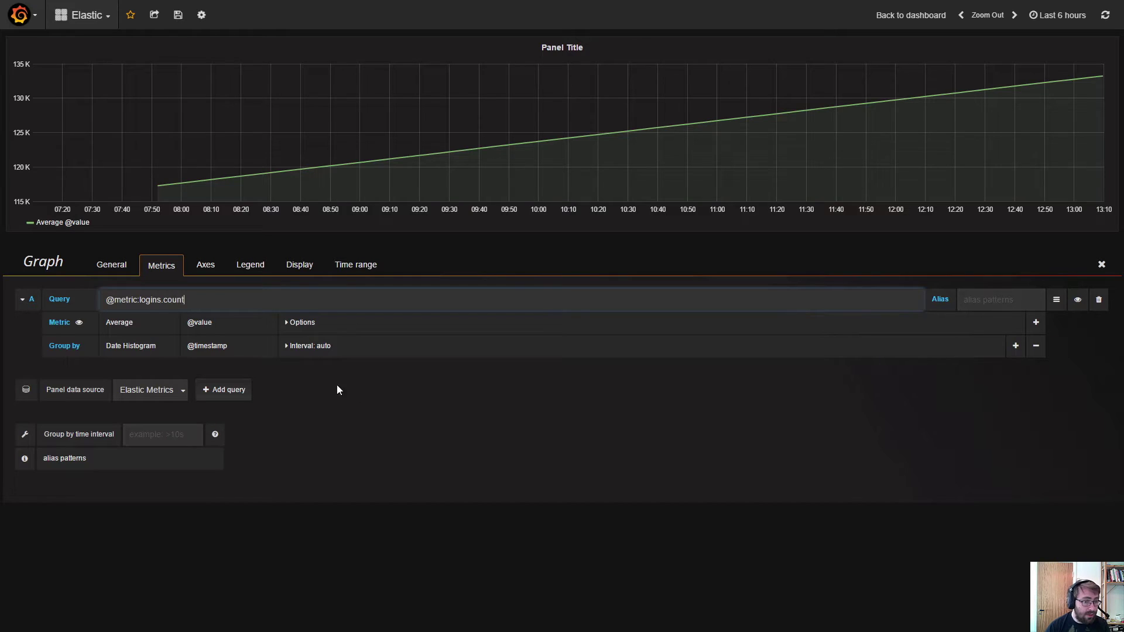
{"action": "left_click", "coordinate": [481, 506]}
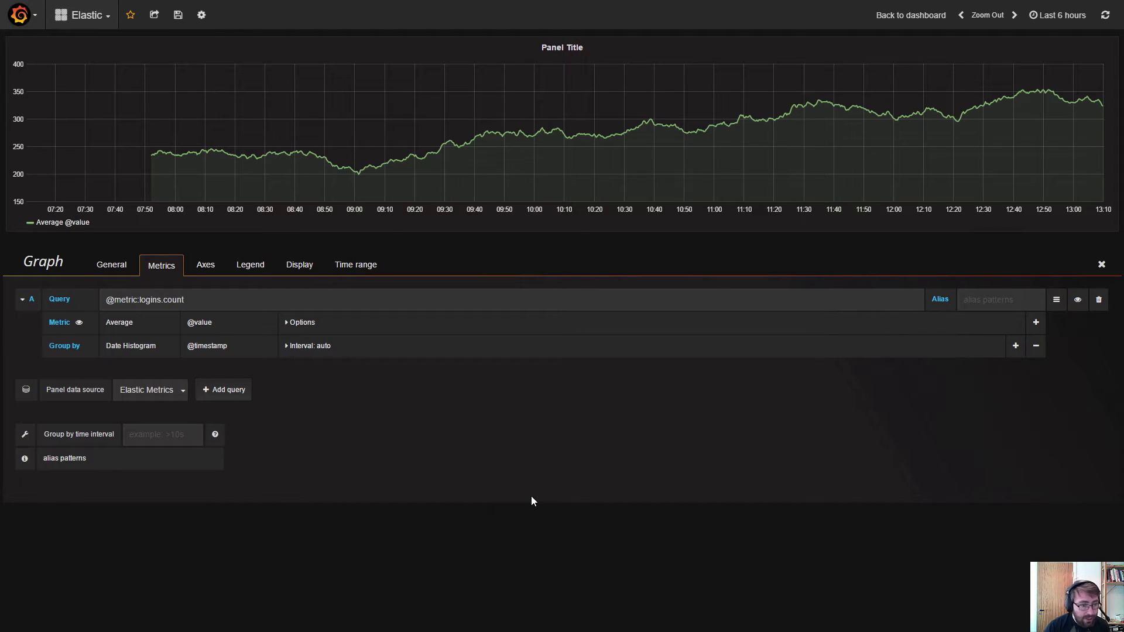
{"action": "left_click", "coordinate": [202, 334]}
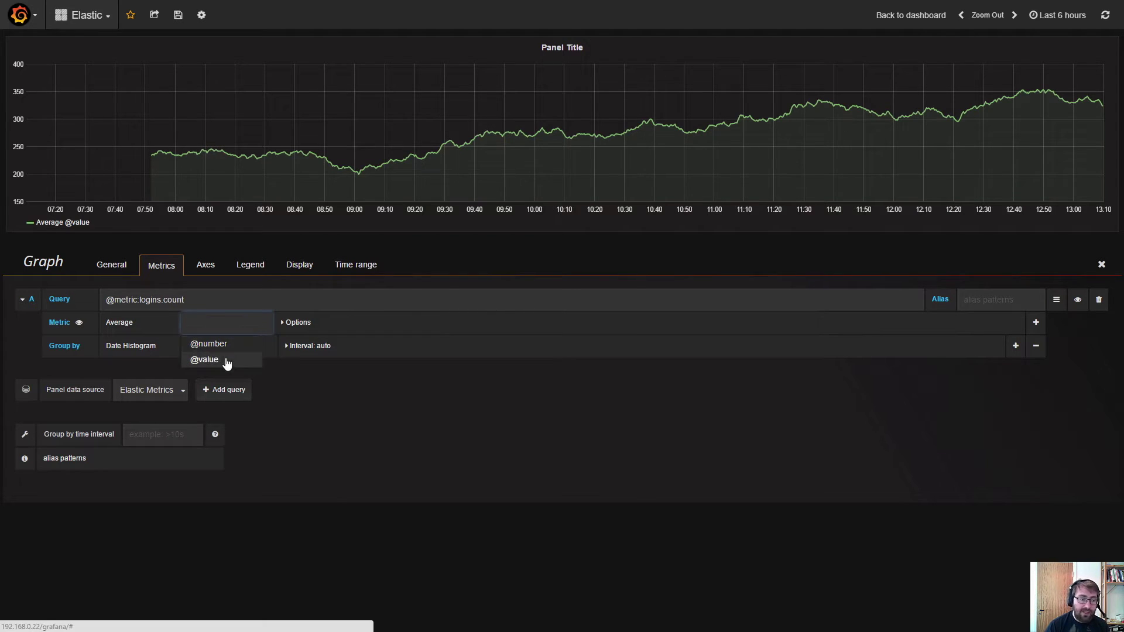
{"action": "left_click", "coordinate": [321, 392]}
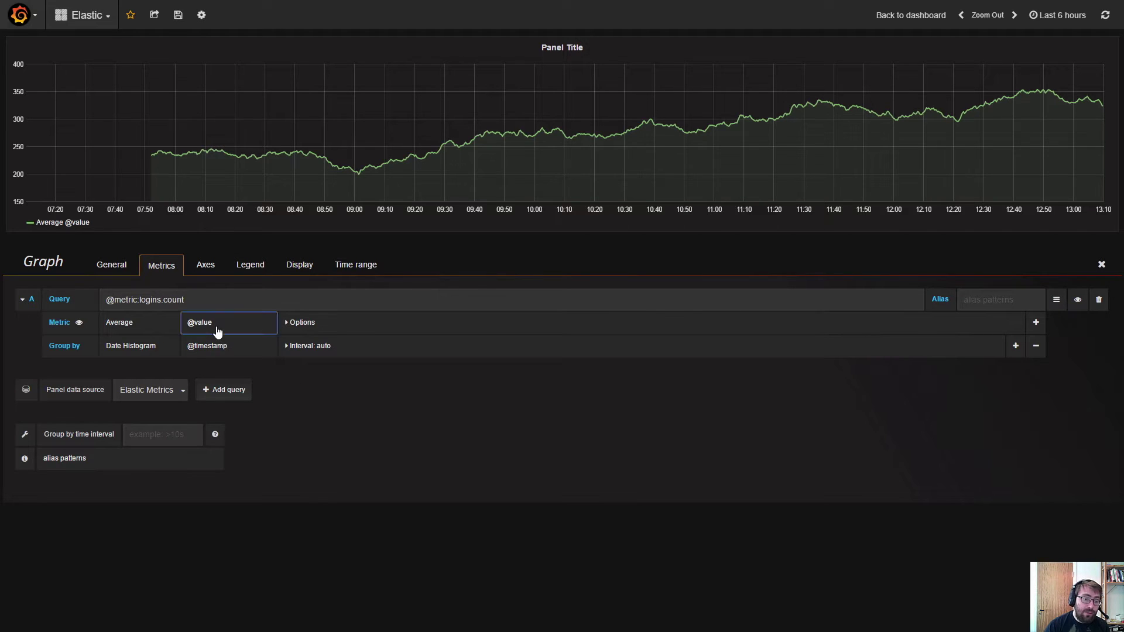
{"action": "left_click", "coordinate": [217, 329]}
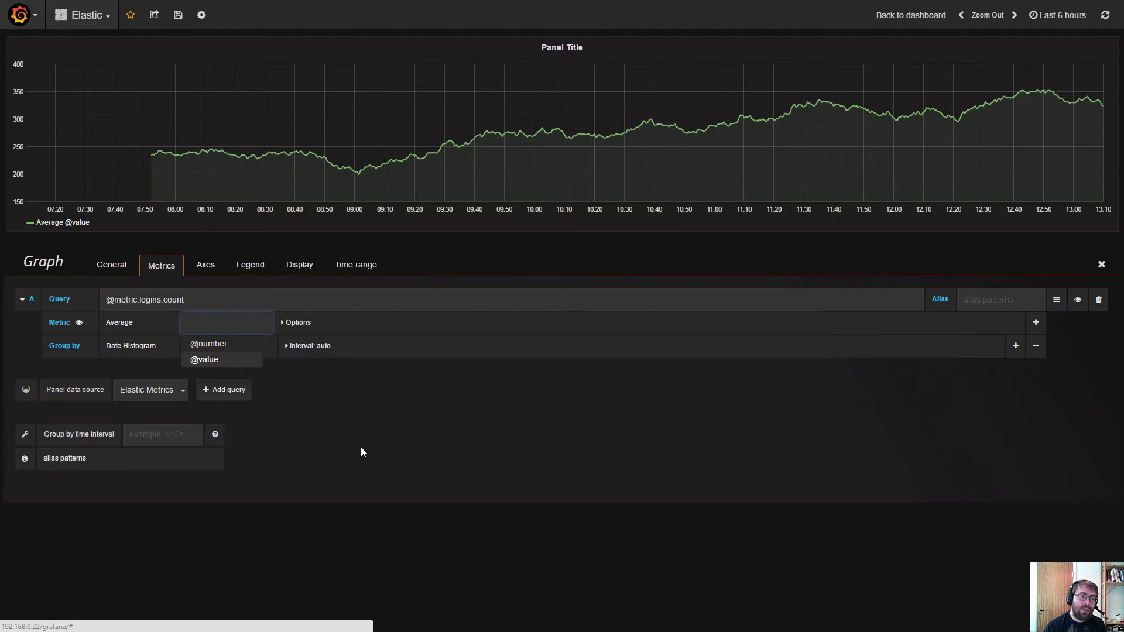
{"action": "left_click", "coordinate": [371, 460]}
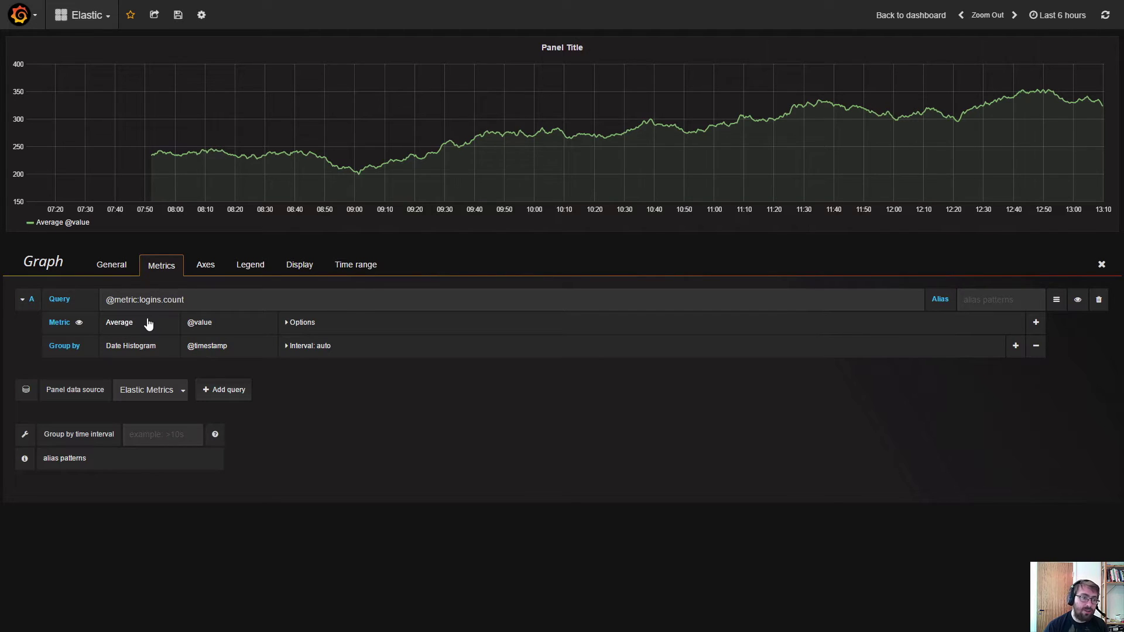
Keep Average as the aggregation and expand its metric options.
{"action": "left_click", "coordinate": [126, 323]}
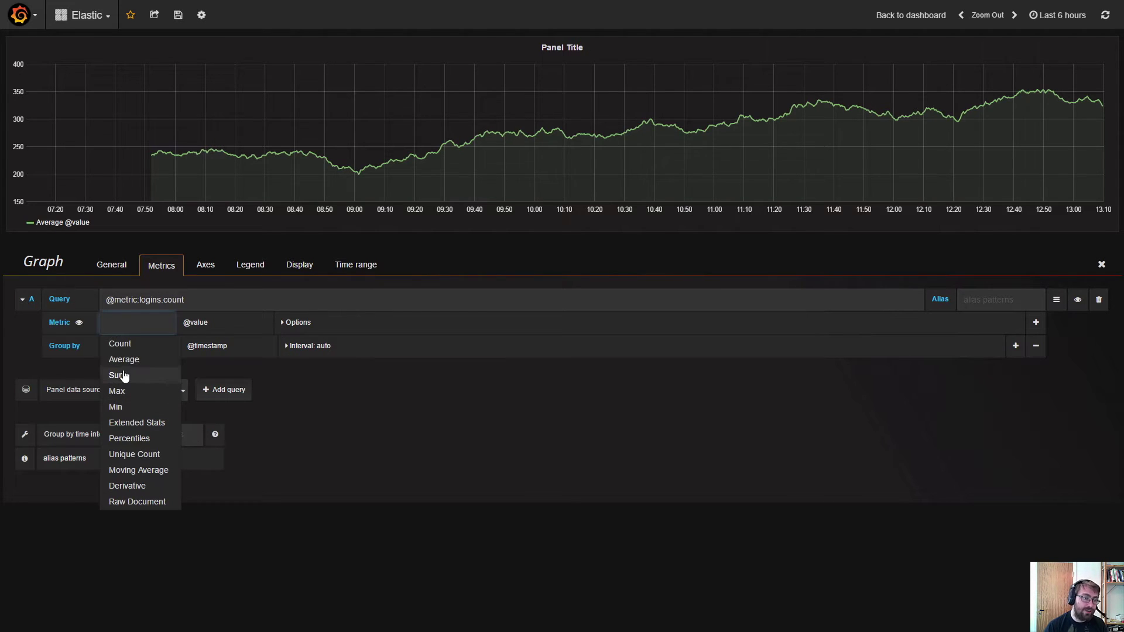
{"action": "key", "text": "Up"}
{"action": "key", "text": "Return"}
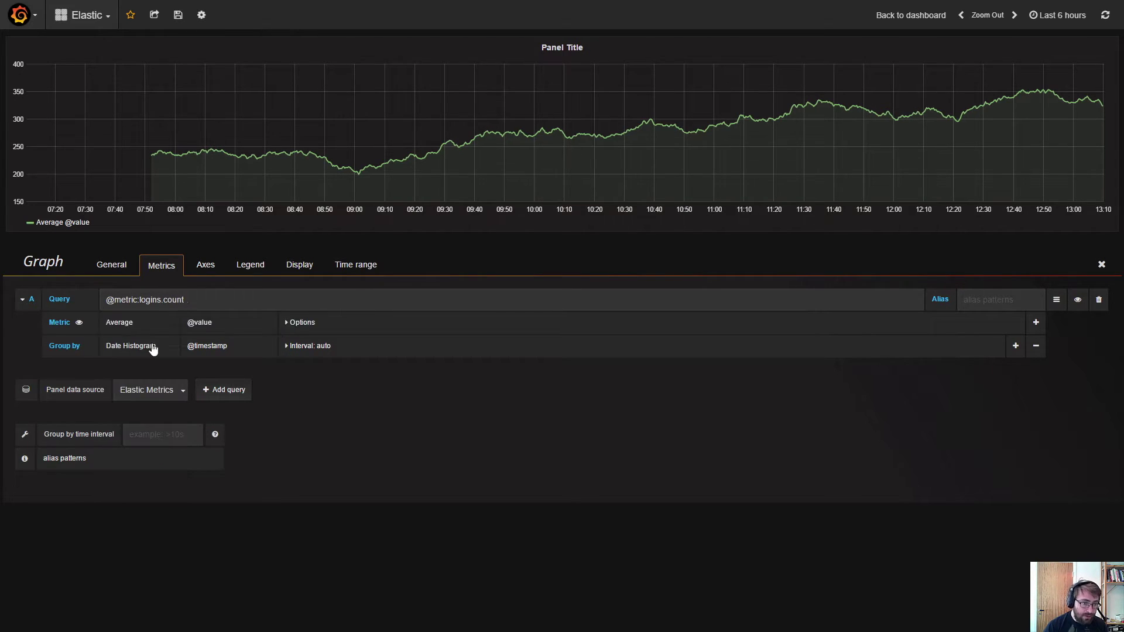
{"action": "left_click", "coordinate": [311, 330]}
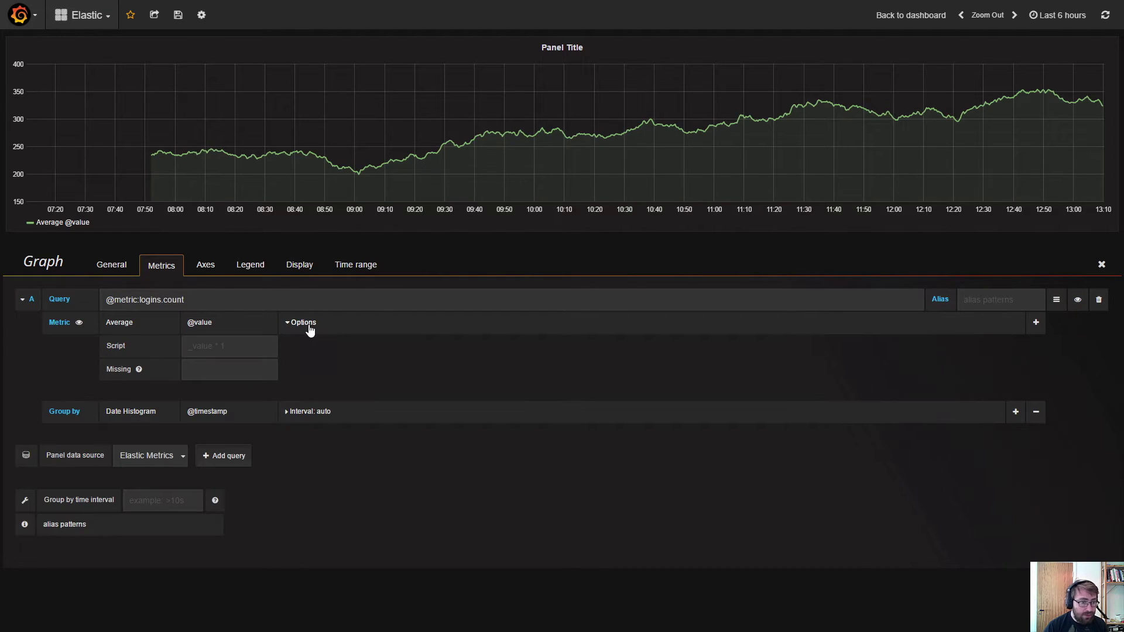
Add the script '_value*2' to double the averaged values and refresh.
{"action": "left_click", "coordinate": [263, 345]}
{"action": "type", "text": "_val"}
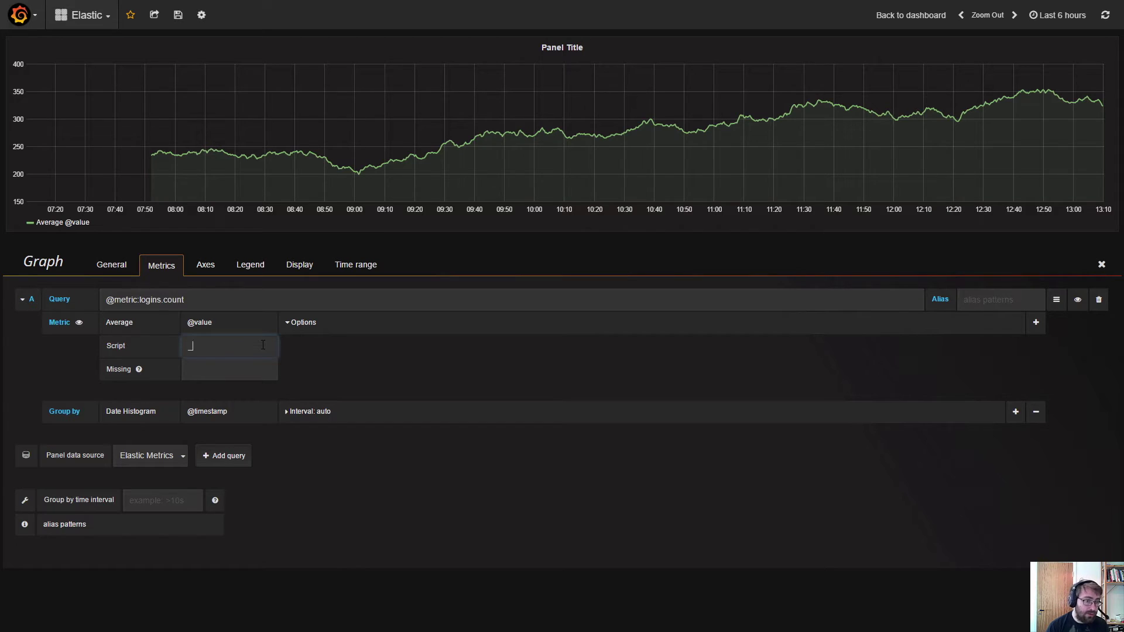
{"action": "key", "text": "BackSpace"}
{"action": "key", "text": "BackSpace"}
{"action": "type", "text": "alue"}
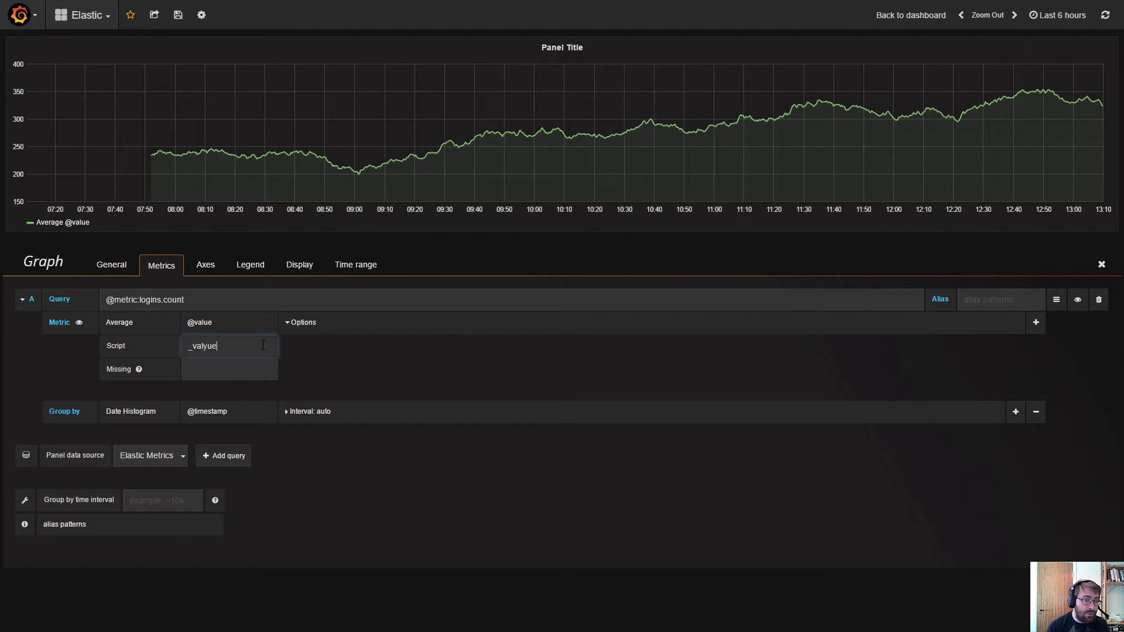
{"action": "key", "text": "BackSpace"}
{"action": "key", "text": "BackSpace"}
{"action": "type", "text": "ue"}
{"action": "key", "text": "BackSpace"}
{"action": "key", "text": "BackSpace"}
{"action": "type", "text": "ue"}
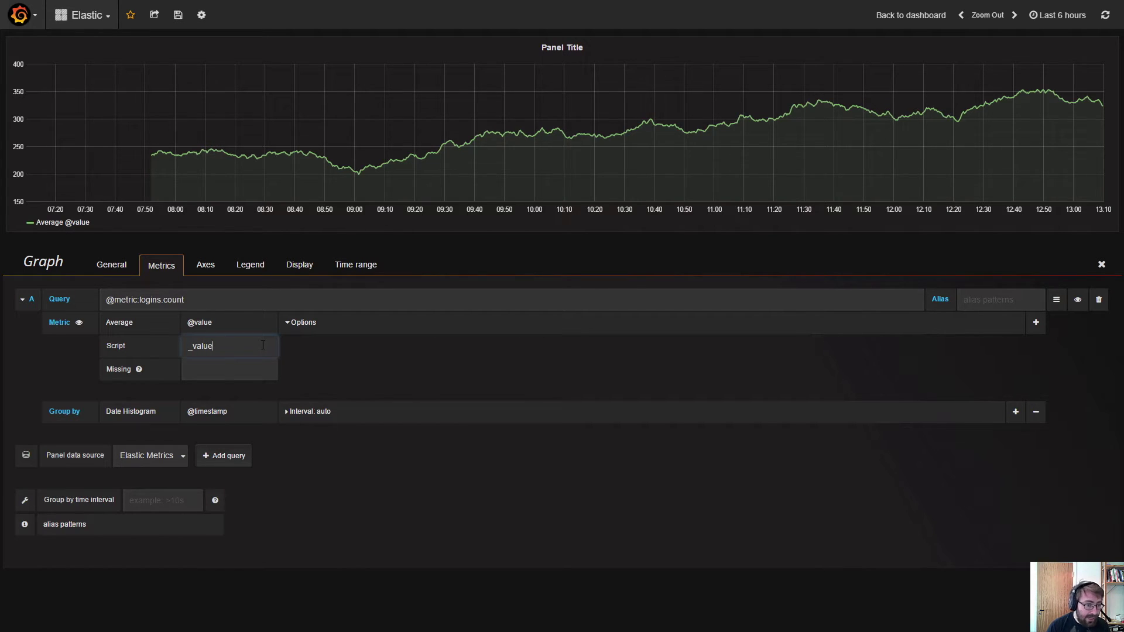
{"action": "type", "text": "*2"}
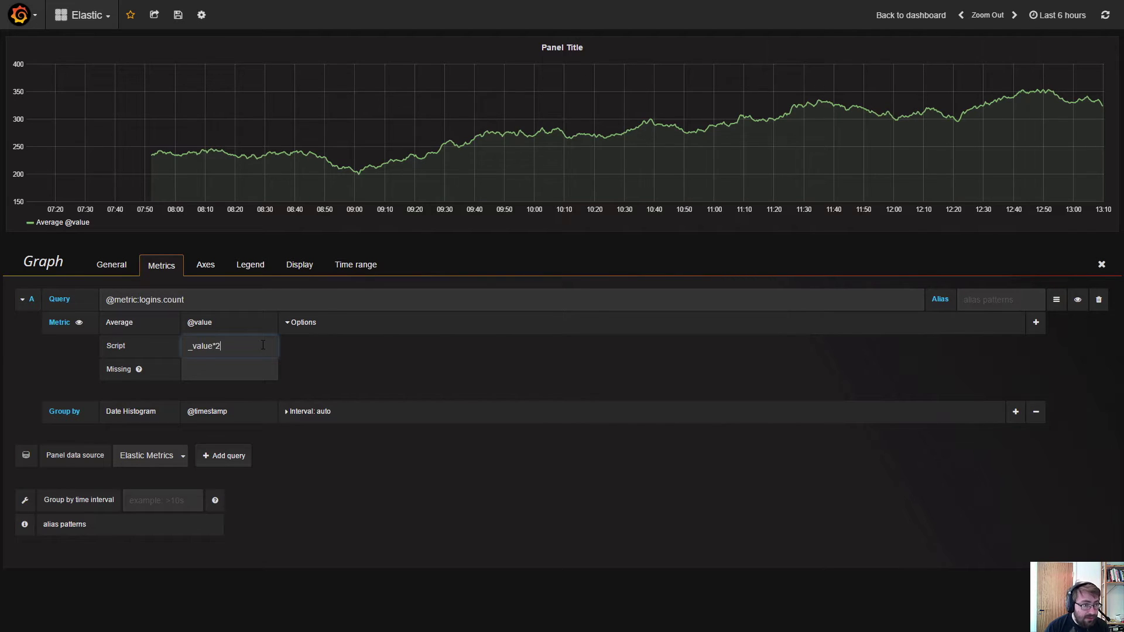
{"action": "left_click", "coordinate": [366, 389]}
{"action": "left_click", "coordinate": [1105, 15]}
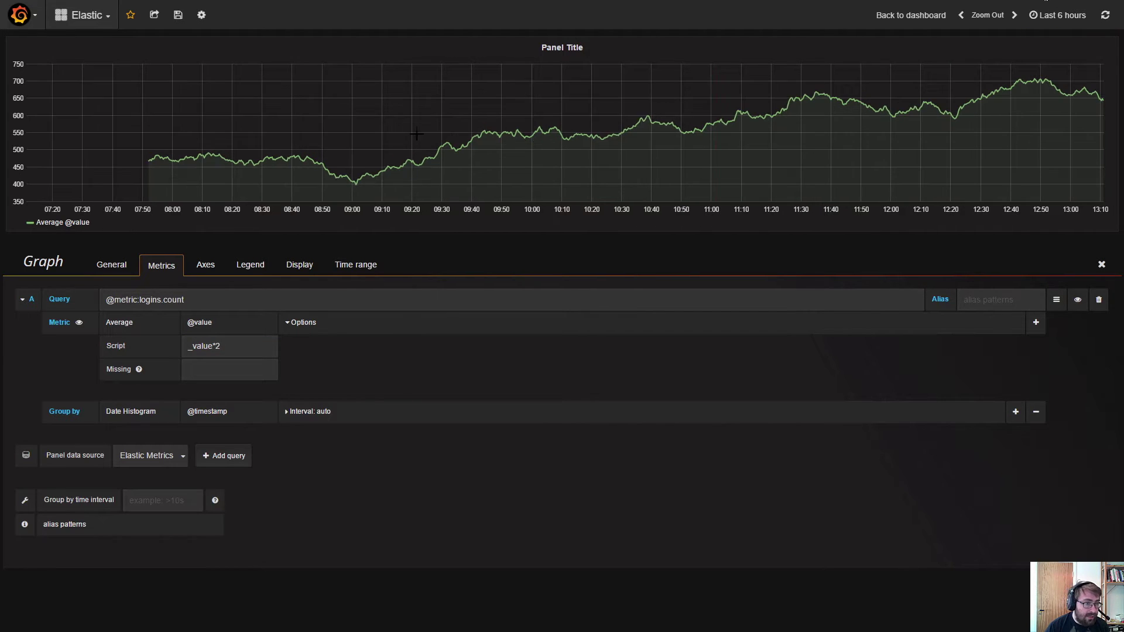
Clear the '_value*2' script so averages are unscaled, then collapse the options.
{"action": "left_click", "coordinate": [188, 344]}
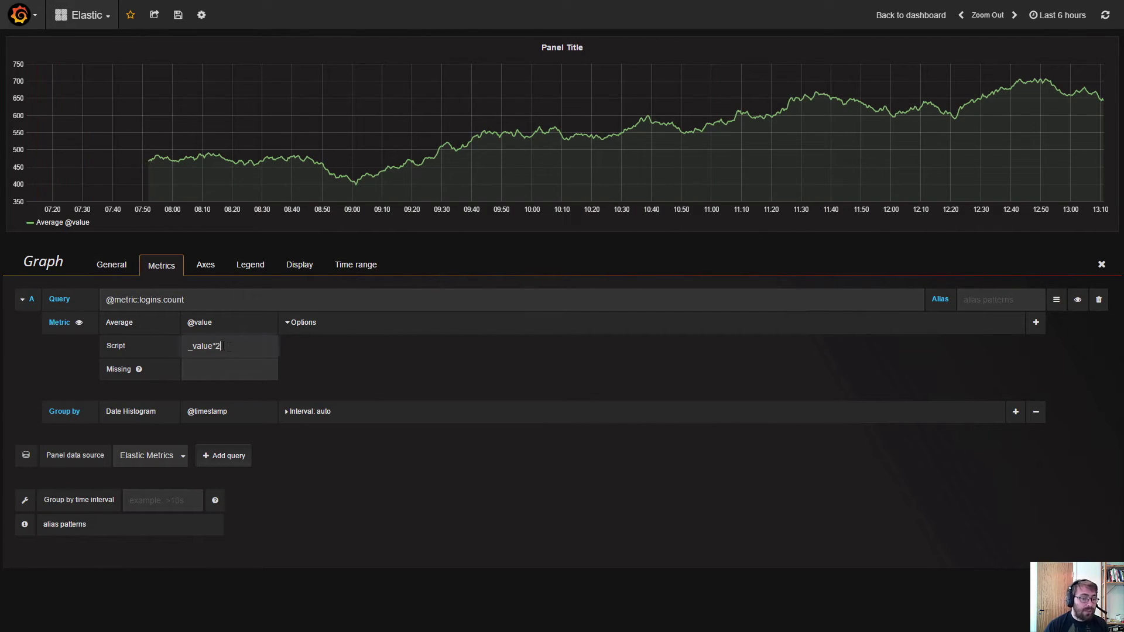
{"action": "key", "text": "ctrl+a"}
{"action": "key", "text": "BackSpace"}
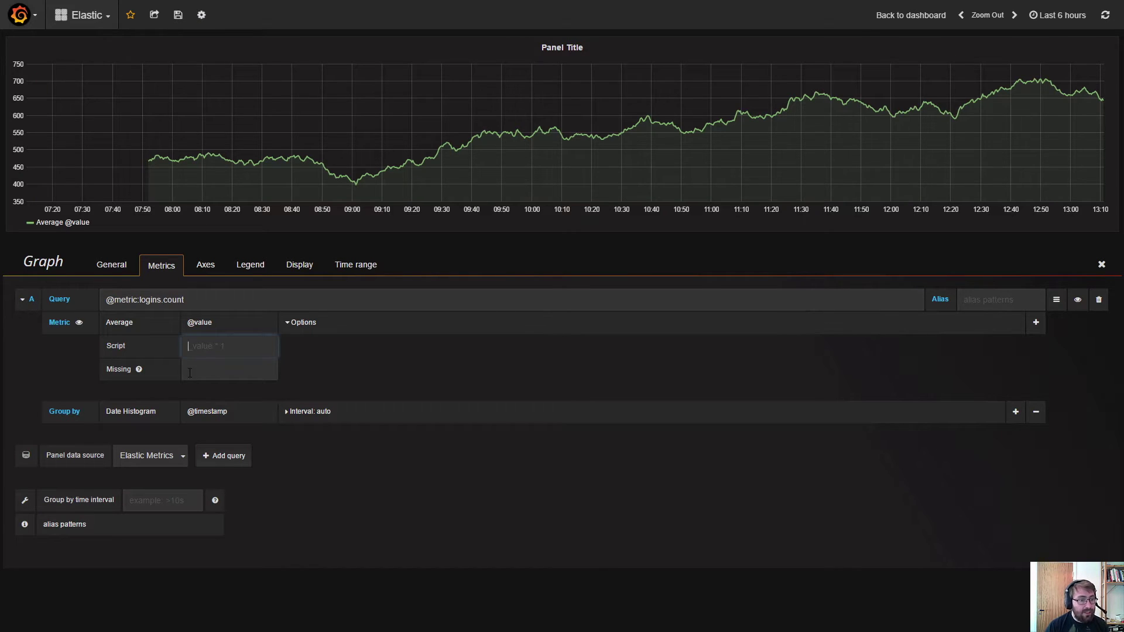
{"action": "left_click", "coordinate": [215, 378]}
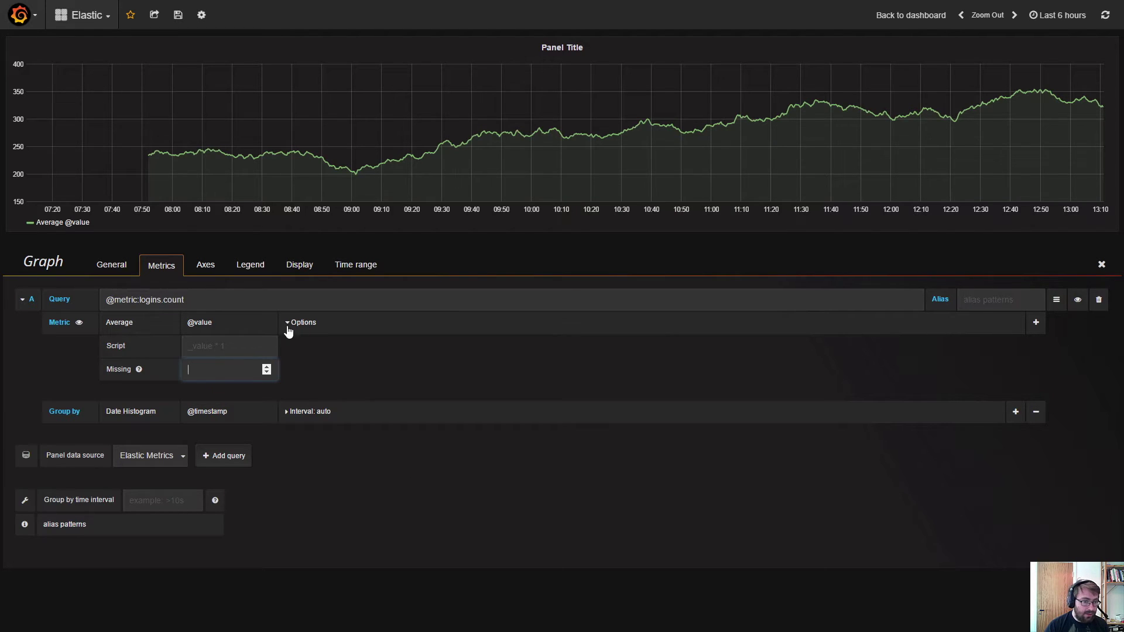
{"action": "double_click", "coordinate": [305, 326]}
{"action": "left_click", "coordinate": [305, 325]}
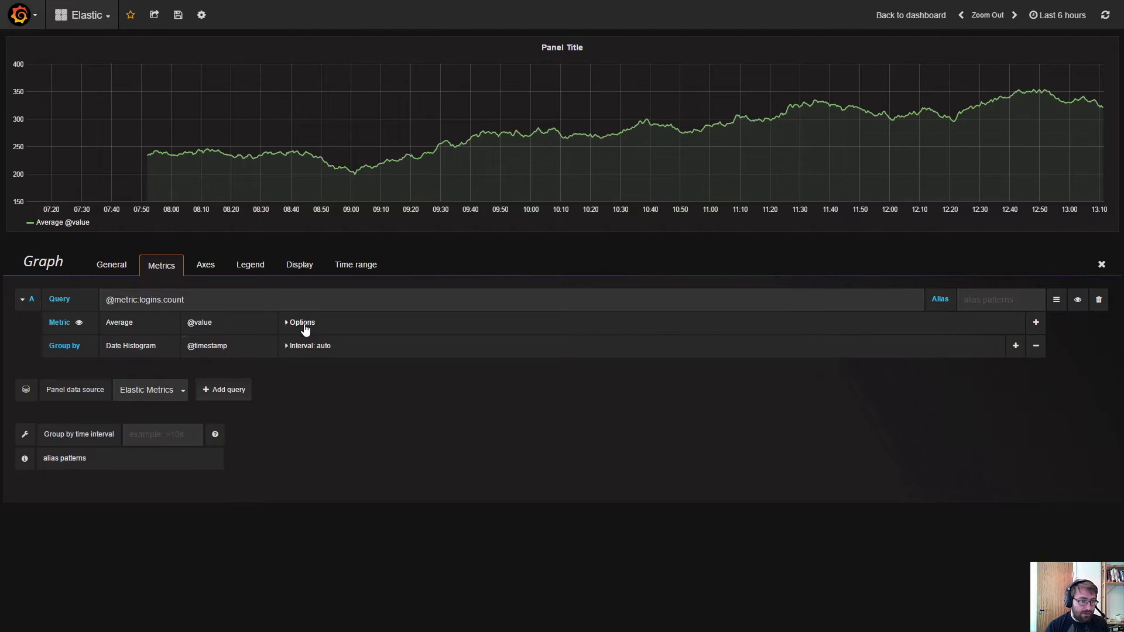
{"action": "left_click", "coordinate": [156, 326]}
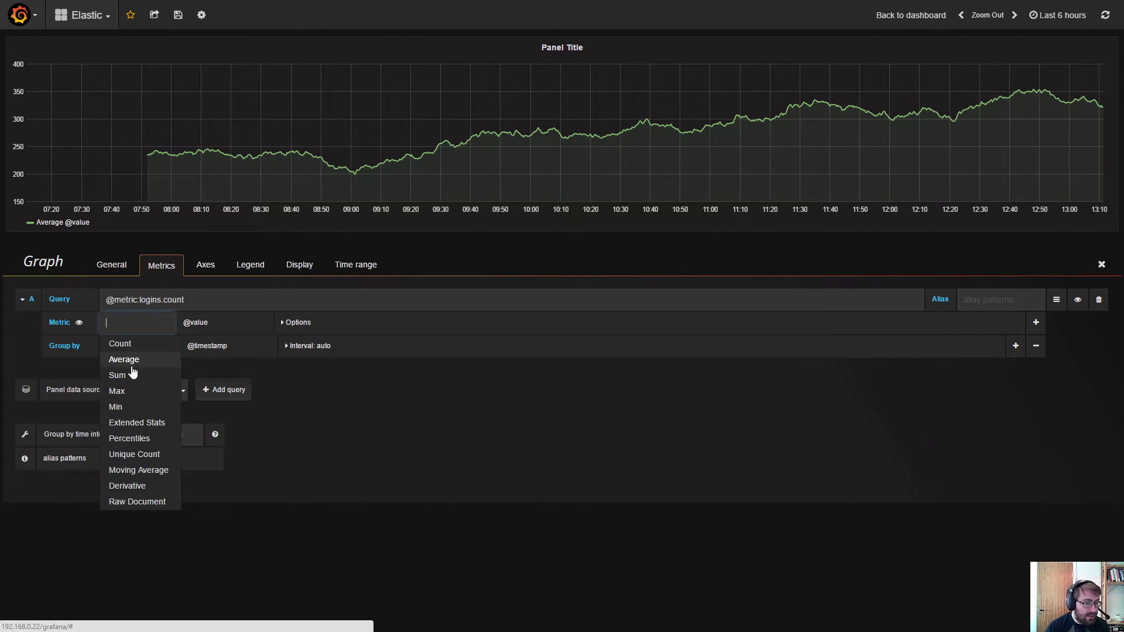
Switch the metric to Extended Stats with Avg, Min, Max and Sum, and refresh.
{"action": "left_click", "coordinate": [136, 423]}
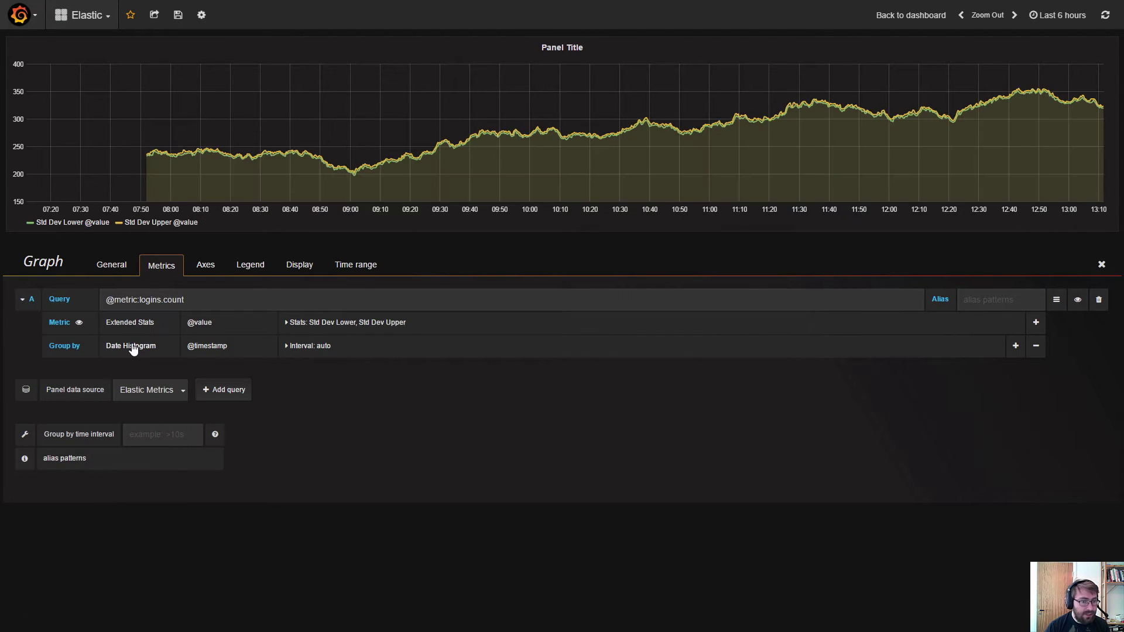
{"action": "left_click", "coordinate": [314, 324]}
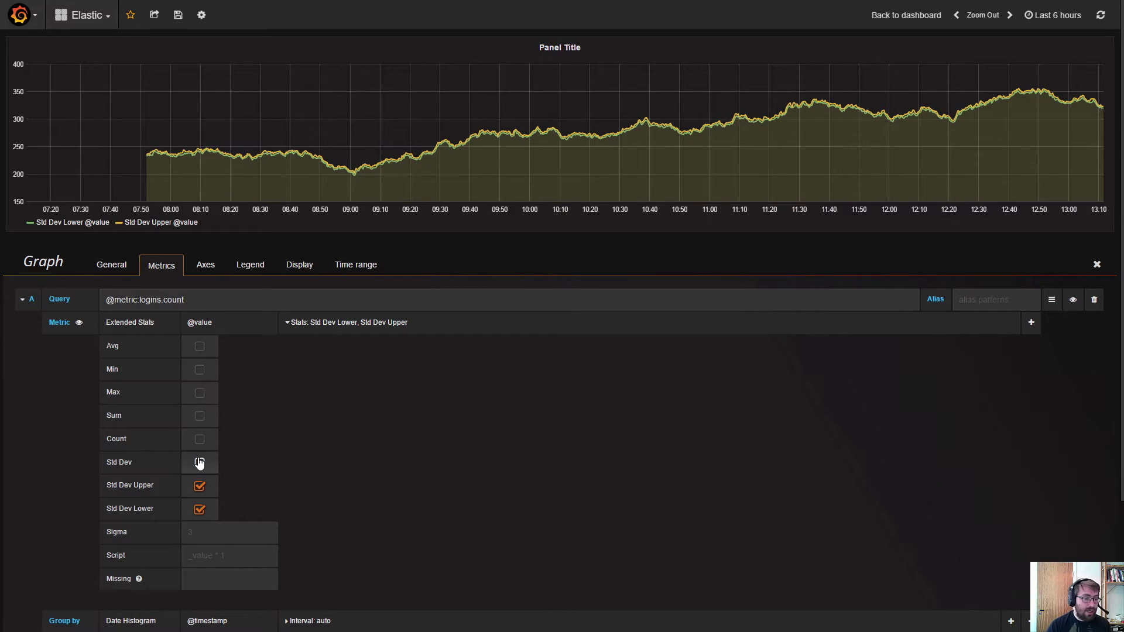
{"action": "left_click", "coordinate": [207, 532]}
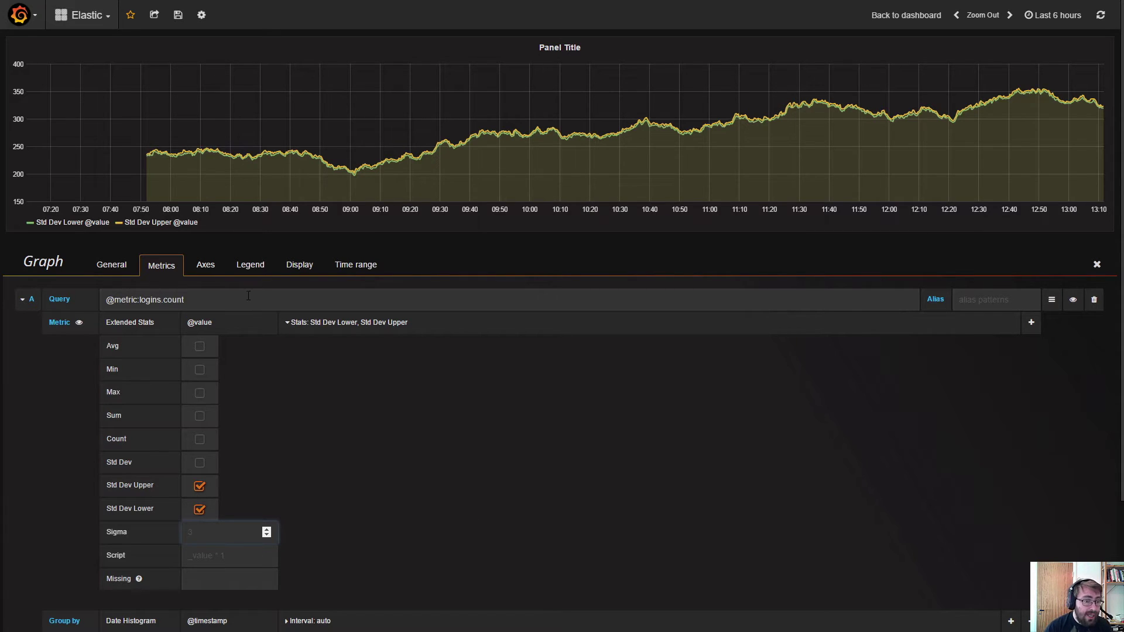
{"action": "left_click", "coordinate": [199, 345]}
{"action": "left_click", "coordinate": [199, 392]}
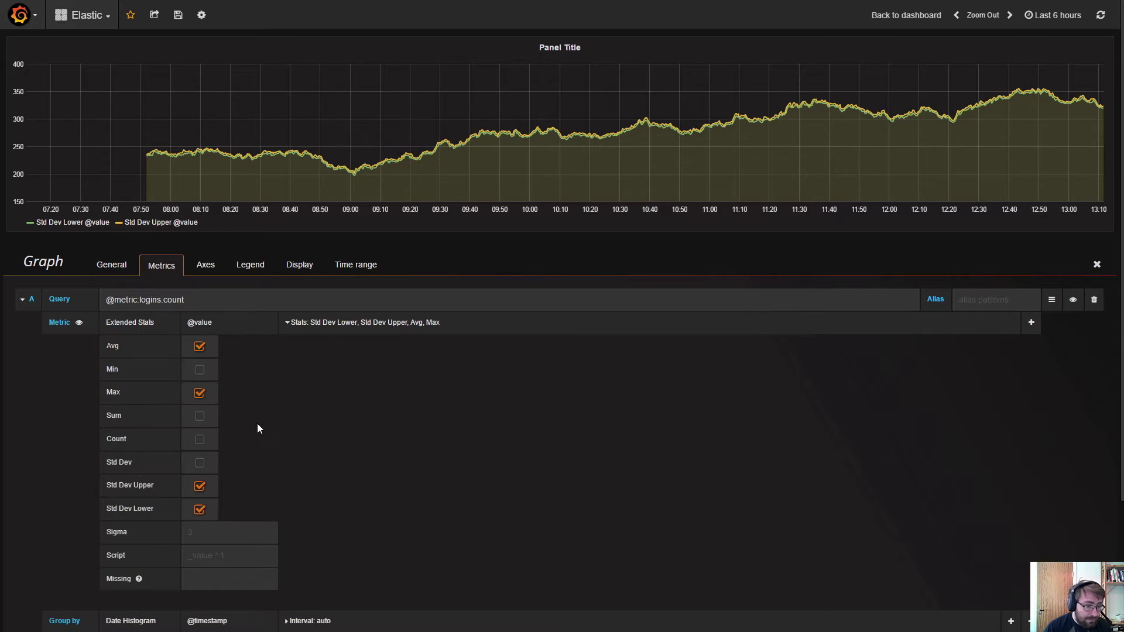
{"action": "left_click", "coordinate": [199, 369]}
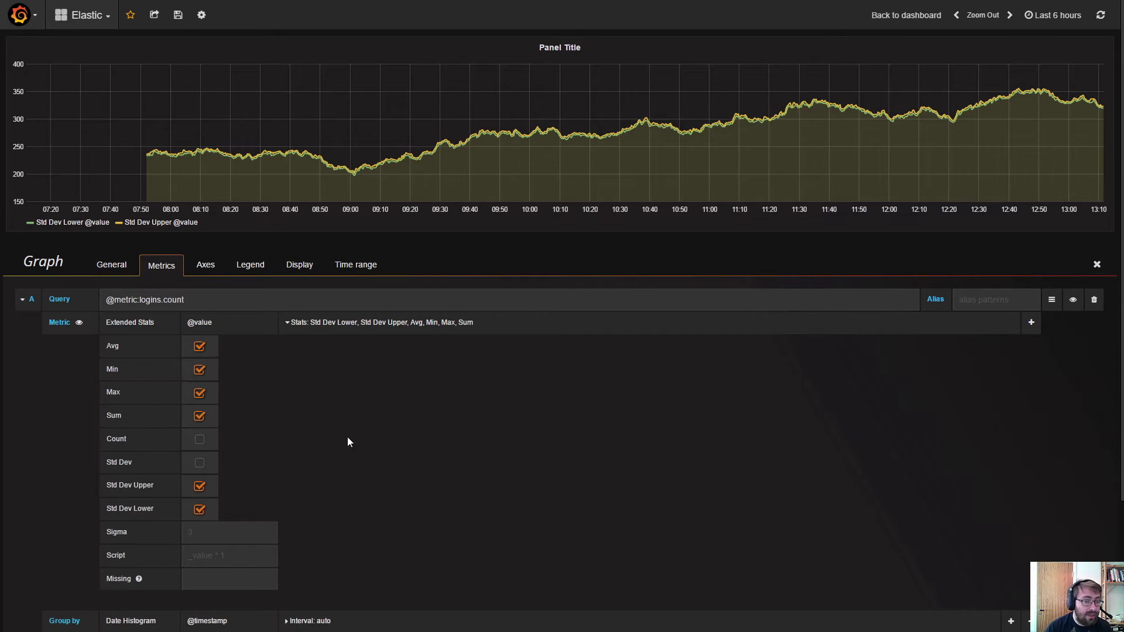
{"action": "left_click", "coordinate": [411, 321]}
{"action": "left_click", "coordinate": [1105, 15]}
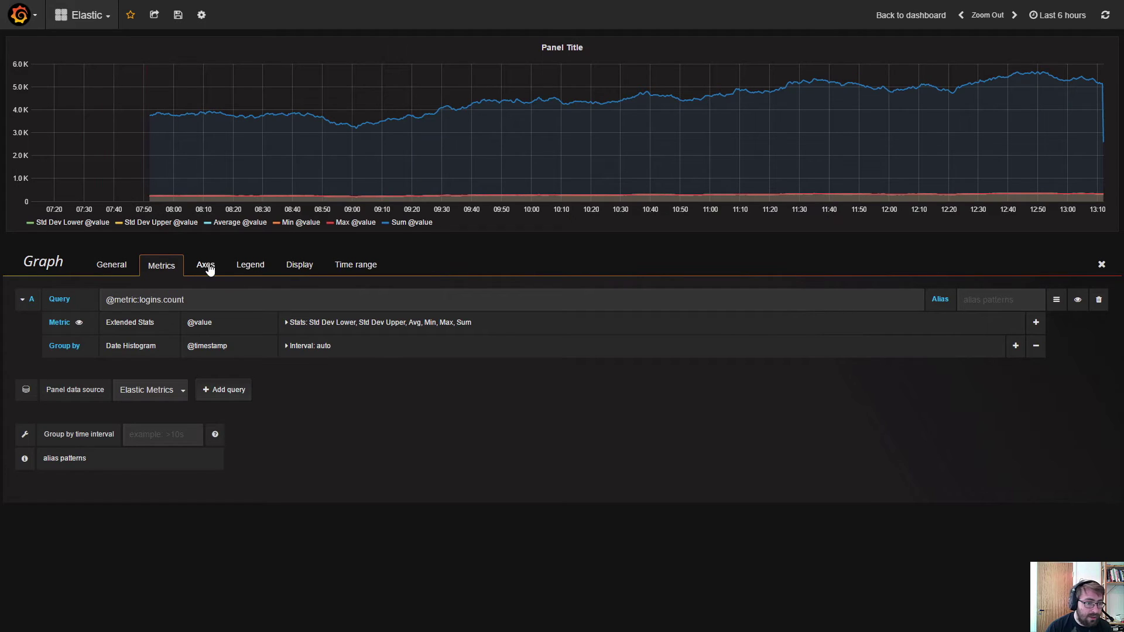
Show the legend as a table to the right of the graph.
{"action": "left_click", "coordinate": [244, 272]}
{"action": "left_click", "coordinate": [89, 338]}
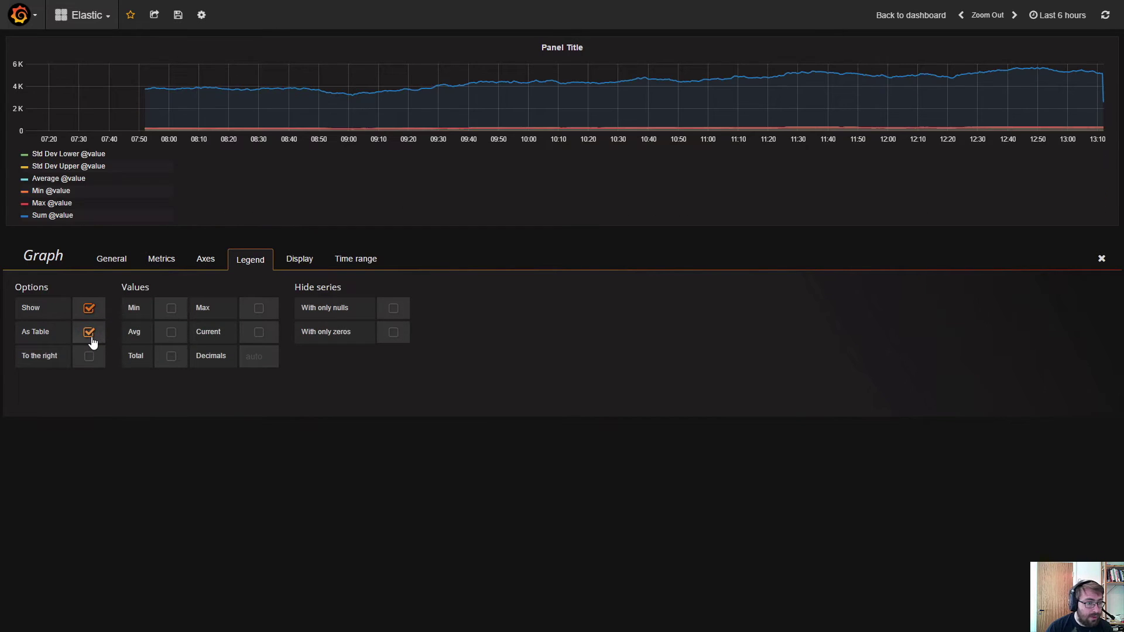
{"action": "left_click", "coordinate": [89, 362]}
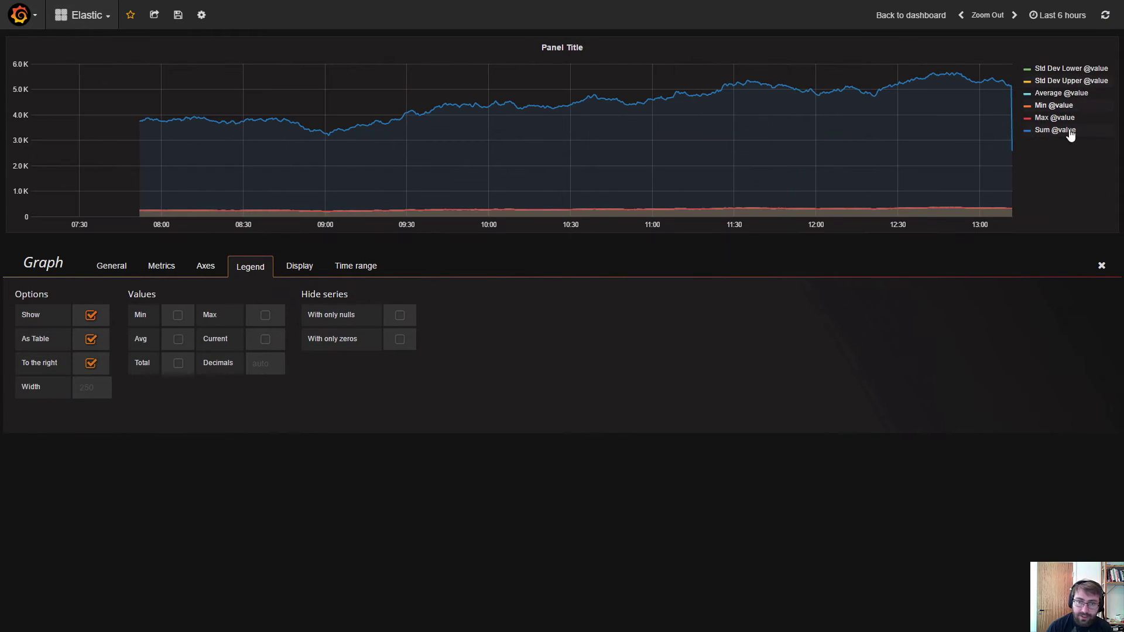
{"action": "left_click", "coordinate": [176, 275]}
{"action": "left_click", "coordinate": [199, 271]}
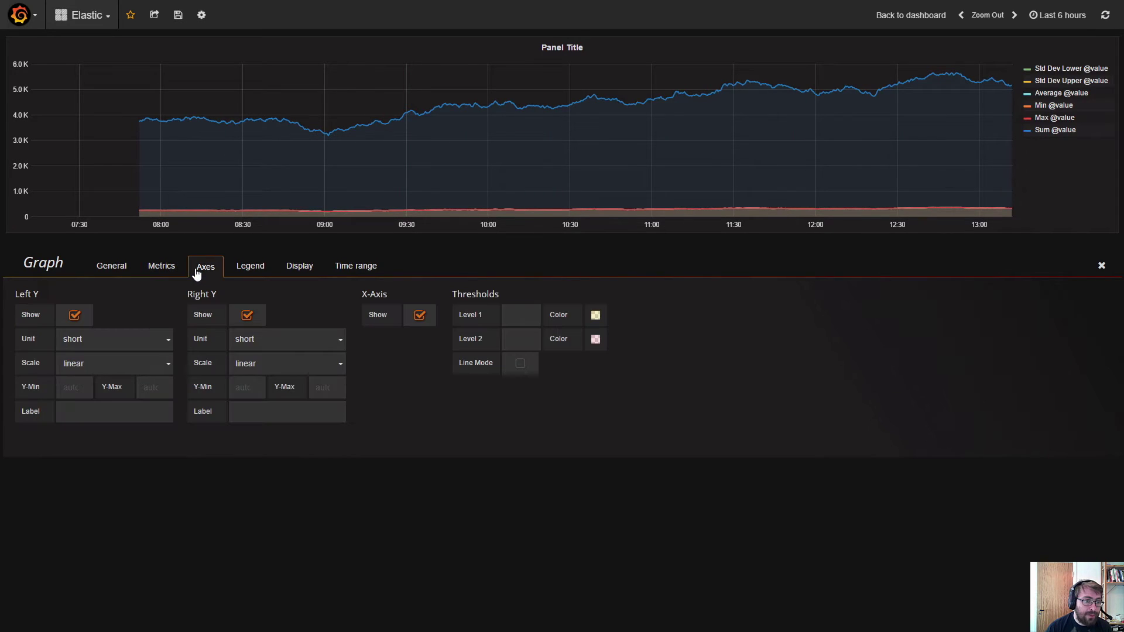
{"action": "left_click", "coordinate": [174, 271]}
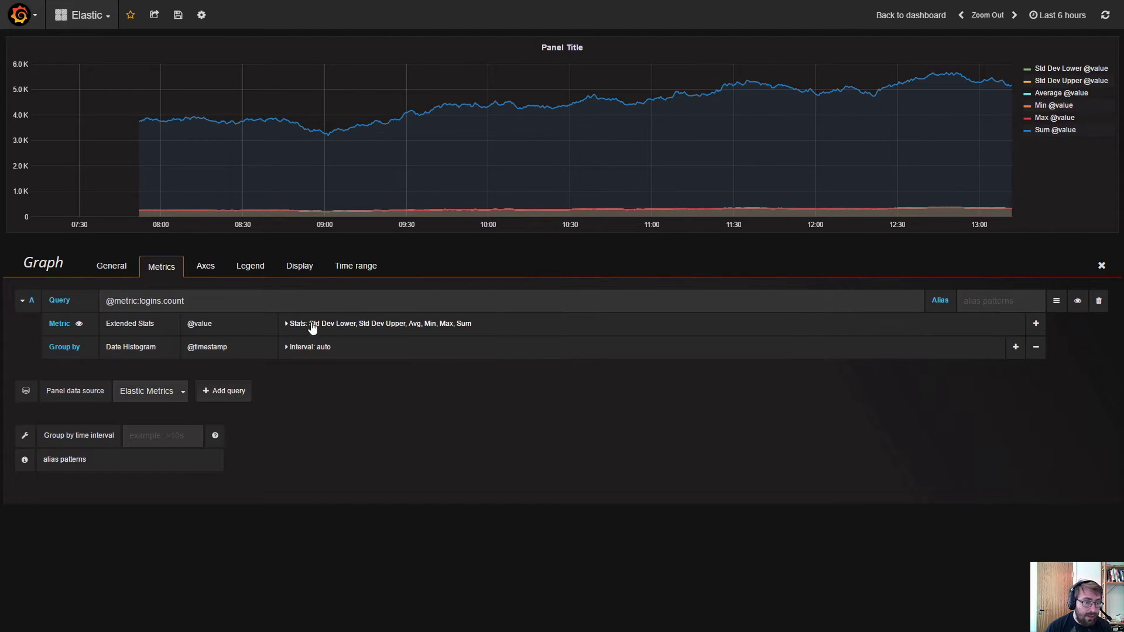
{"action": "left_click", "coordinate": [145, 327]}
{"action": "left_click", "coordinate": [124, 361]}
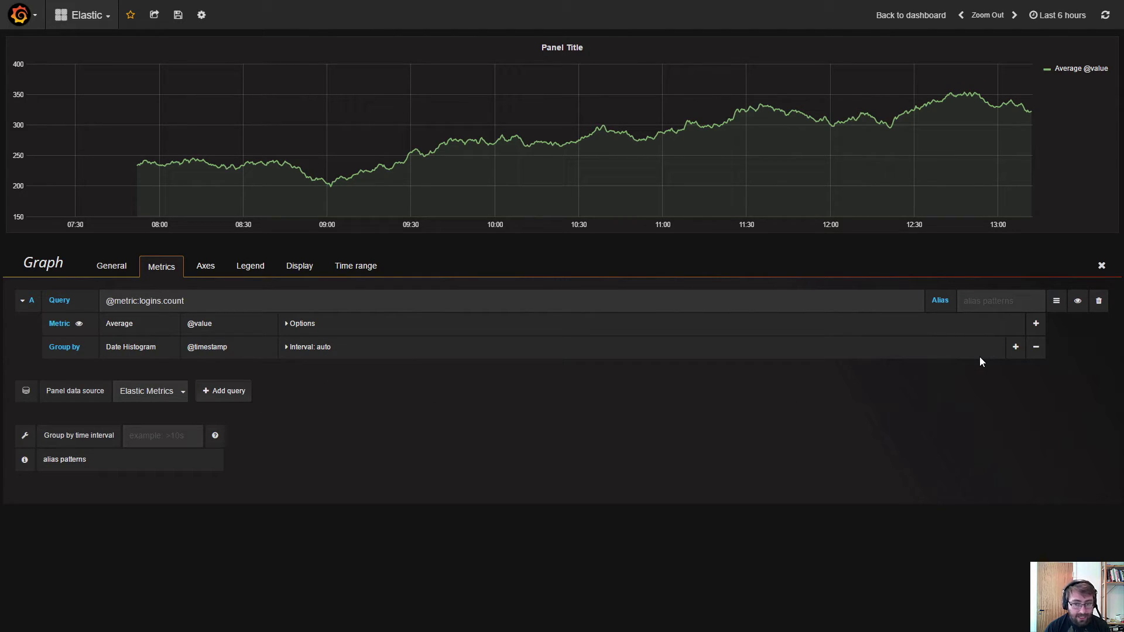
{"action": "left_click", "coordinate": [1015, 347]}
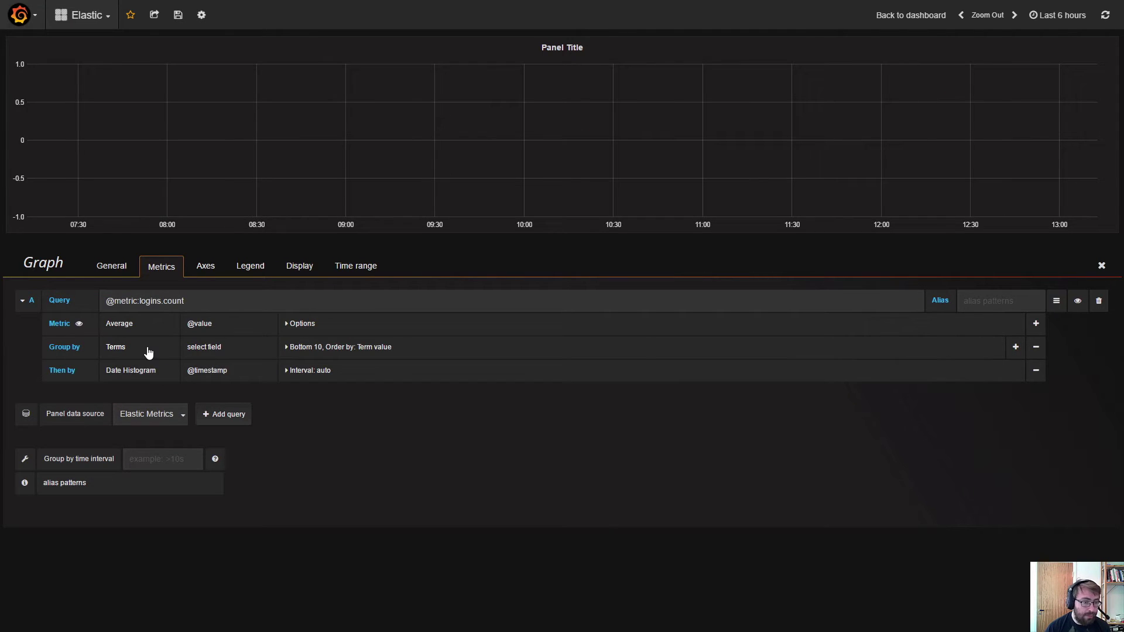
{"action": "left_click", "coordinate": [214, 353]}
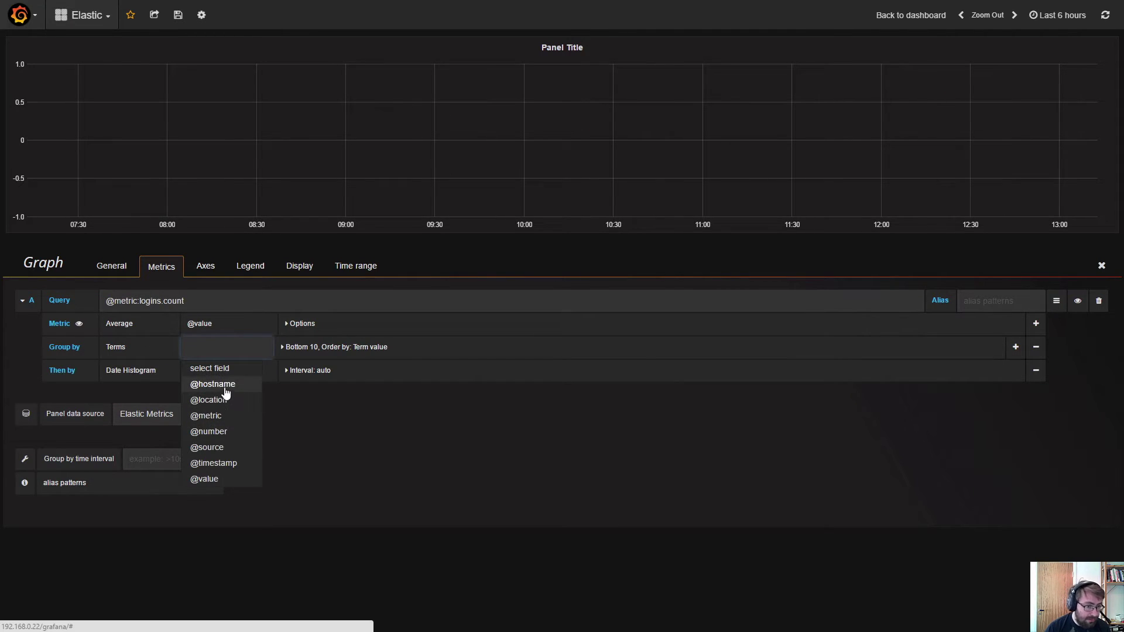
{"action": "left_click", "coordinate": [225, 387]}
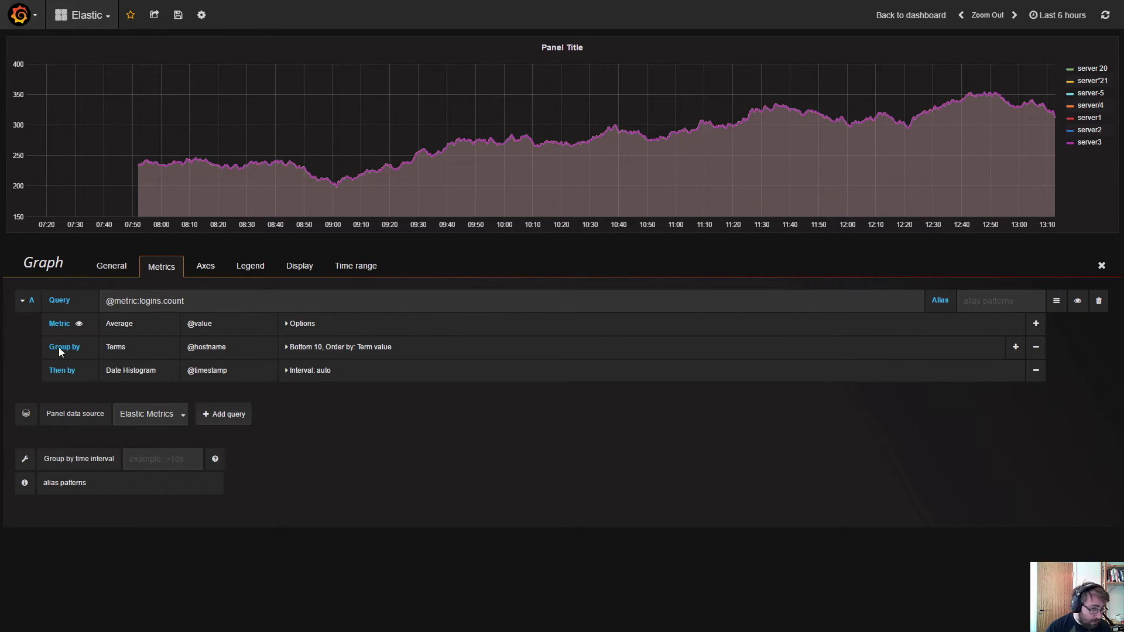
{"action": "left_click", "coordinate": [365, 348]}
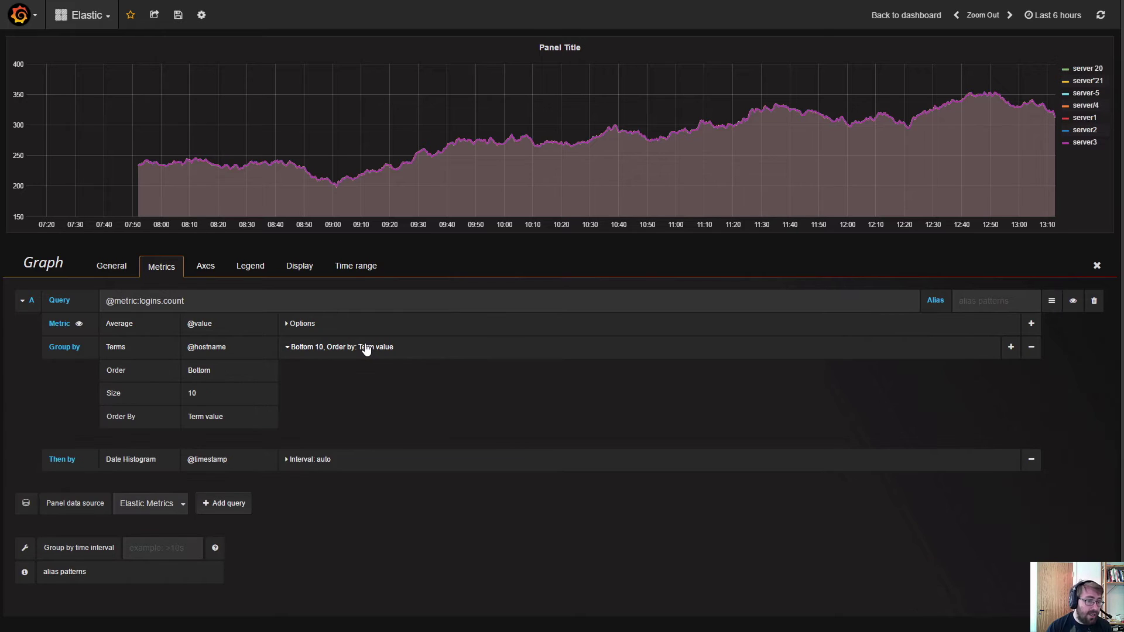
{"action": "left_click", "coordinate": [199, 400]}
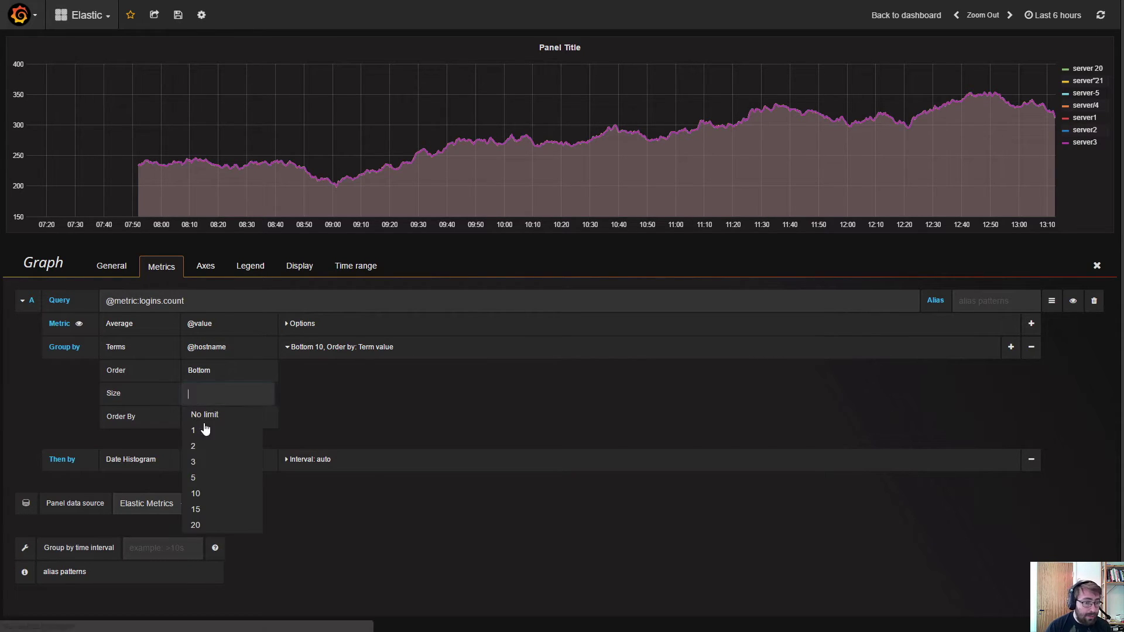
{"action": "left_click", "coordinate": [202, 464]}
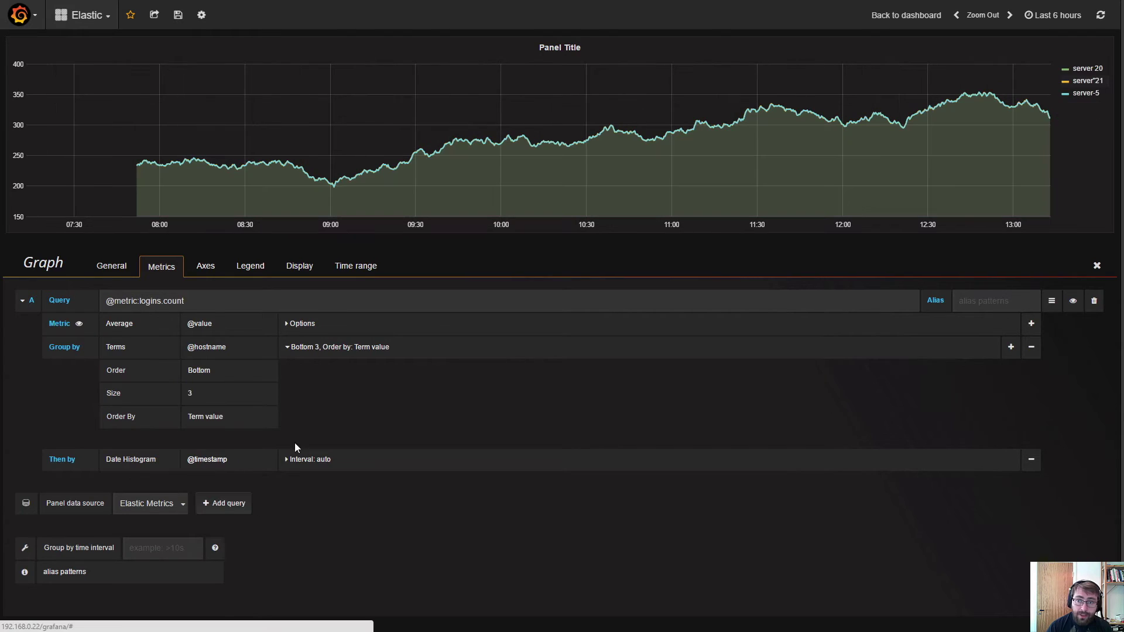
{"action": "left_click", "coordinate": [196, 370]}
{"action": "left_click", "coordinate": [206, 395]}
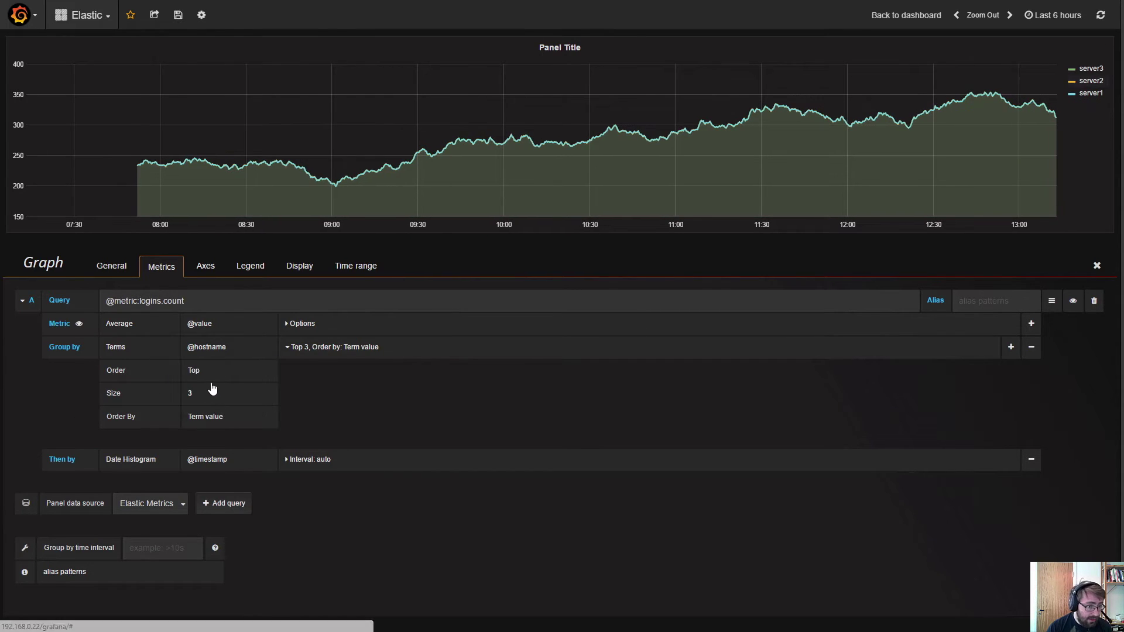
{"action": "left_click", "coordinate": [214, 414]}
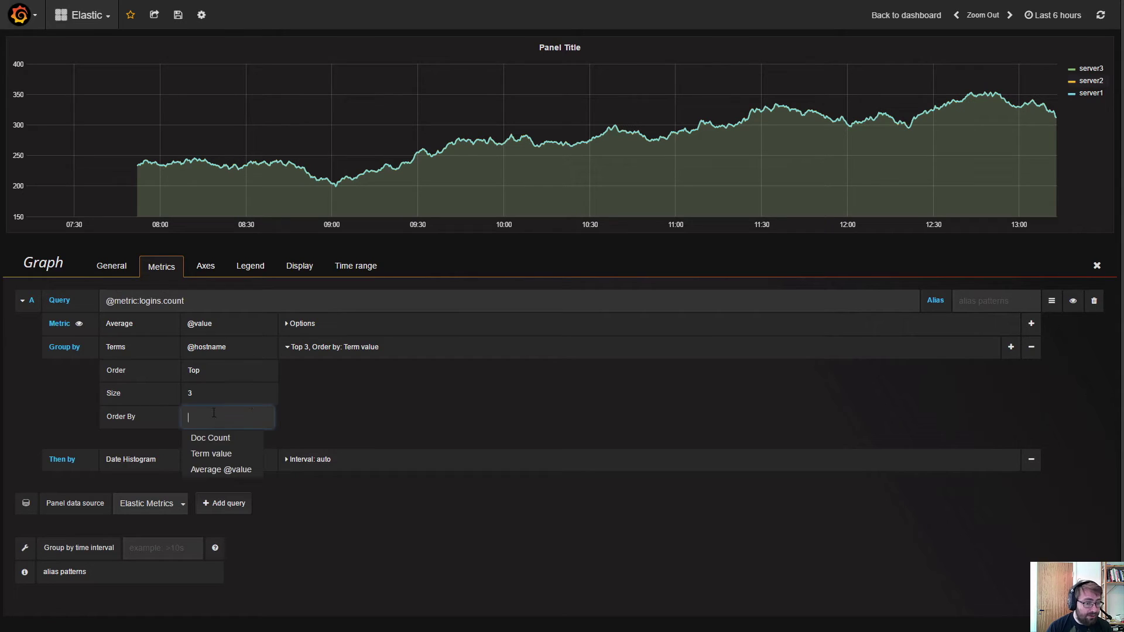
{"action": "left_click", "coordinate": [220, 476]}
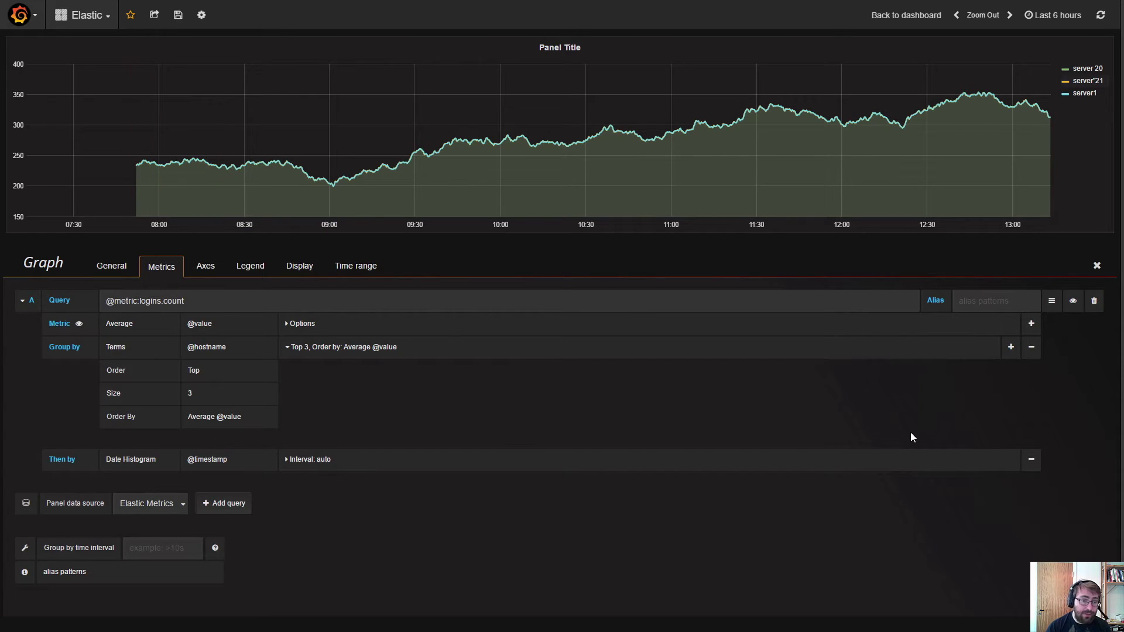
{"action": "left_click", "coordinate": [205, 266]}
Show a Max column in the legend instead of an Avg column.
{"action": "left_click", "coordinate": [250, 266]}
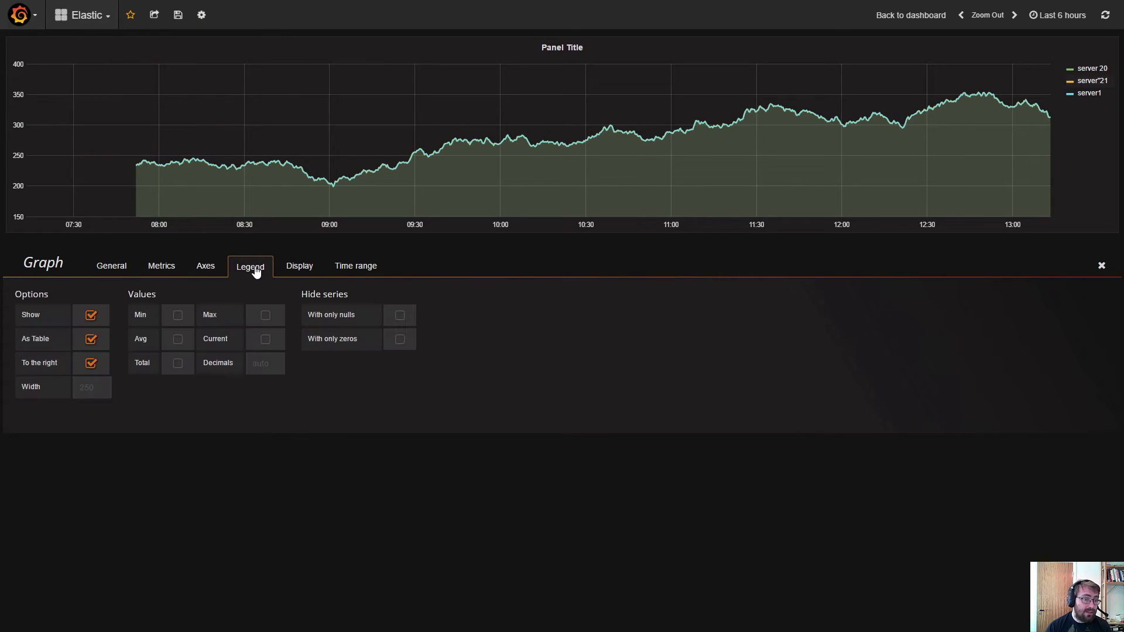
{"action": "left_click", "coordinate": [177, 339]}
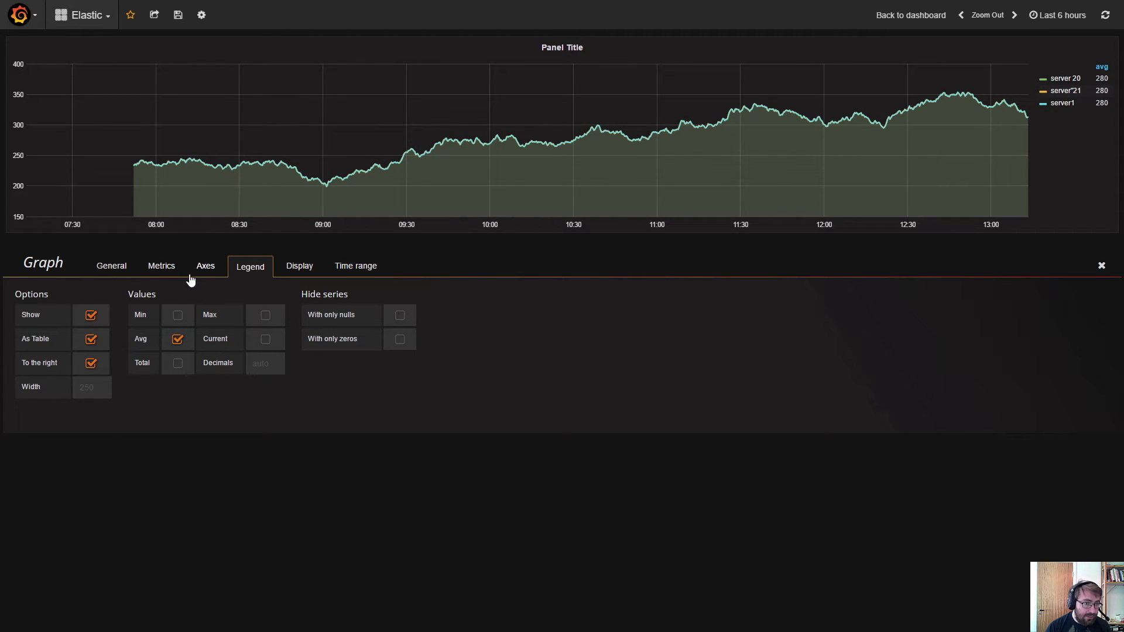
{"action": "left_click", "coordinate": [208, 271]}
{"action": "left_click", "coordinate": [250, 266]}
{"action": "left_click", "coordinate": [177, 339]}
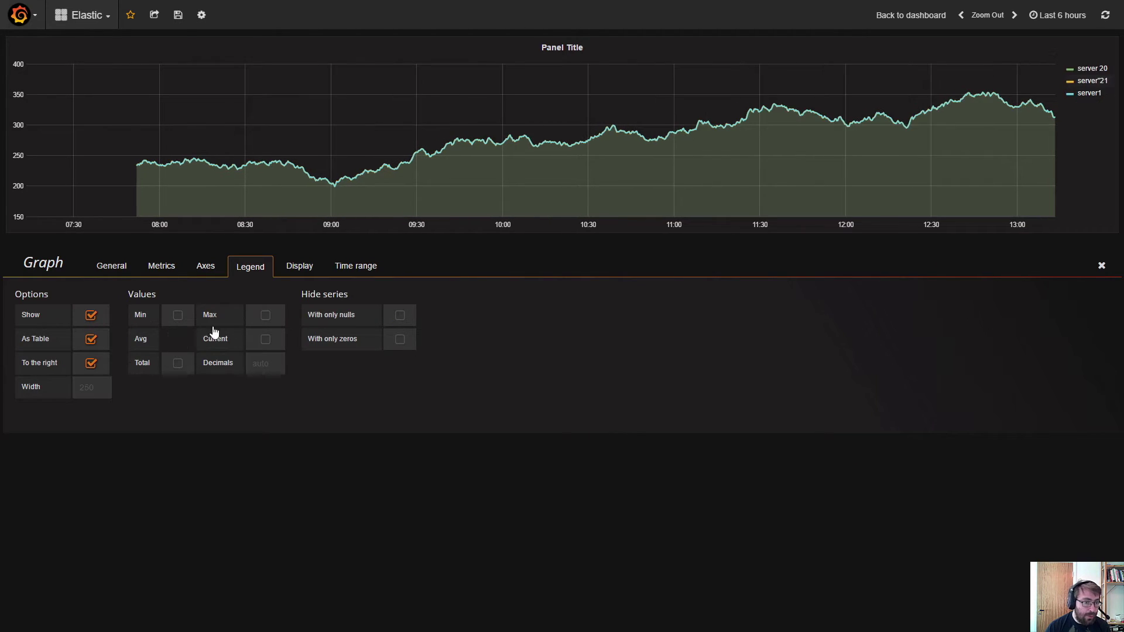
{"action": "left_click", "coordinate": [265, 316]}
{"action": "left_click", "coordinate": [166, 268]}
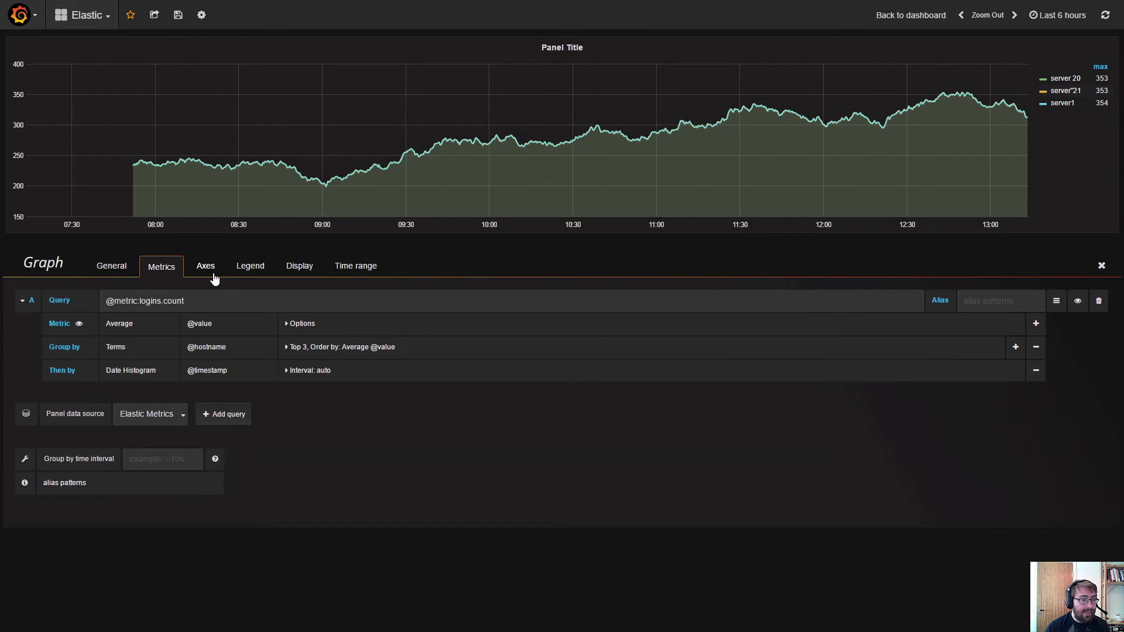
{"action": "left_click", "coordinate": [201, 275]}
{"action": "left_click", "coordinate": [161, 267]}
{"action": "left_click", "coordinate": [118, 323]}
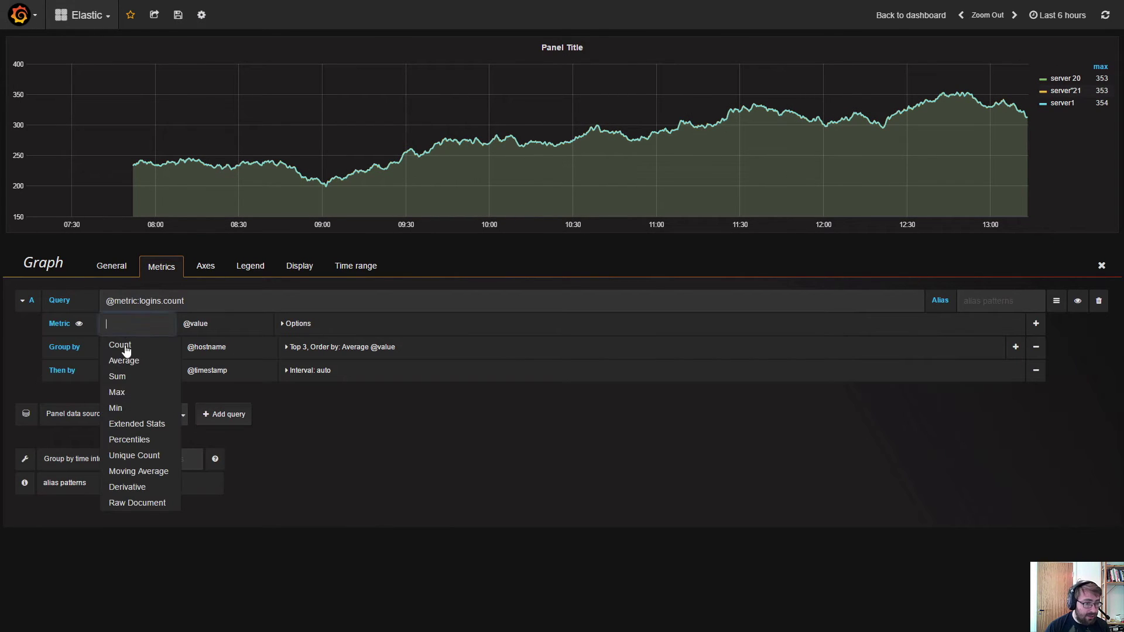
{"action": "left_click", "coordinate": [123, 394]}
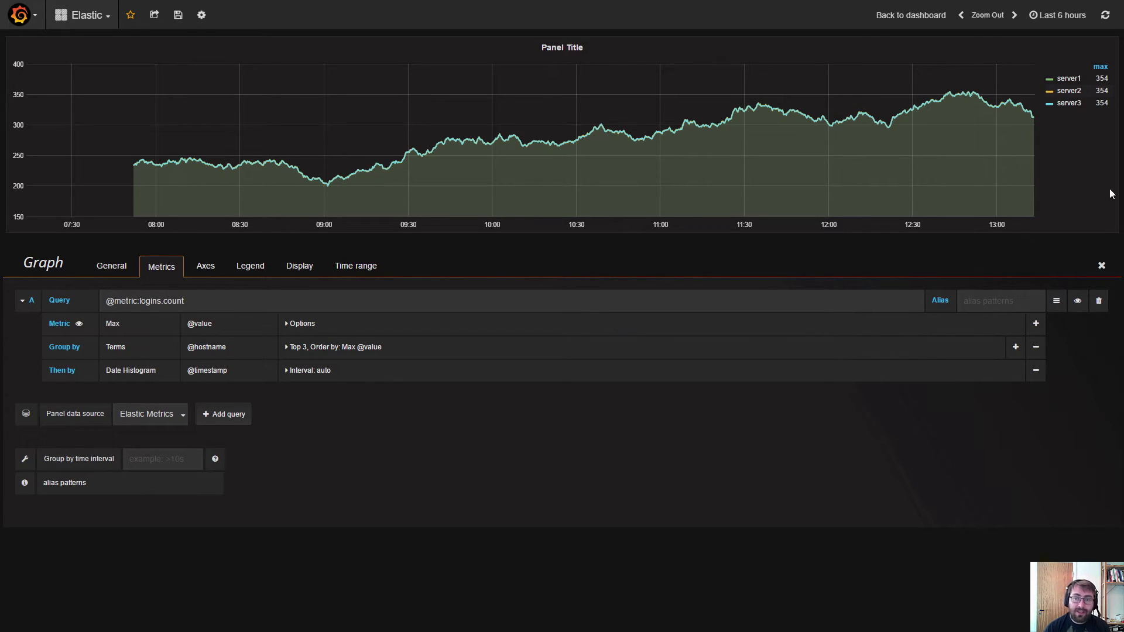
{"action": "left_click", "coordinate": [348, 348]}
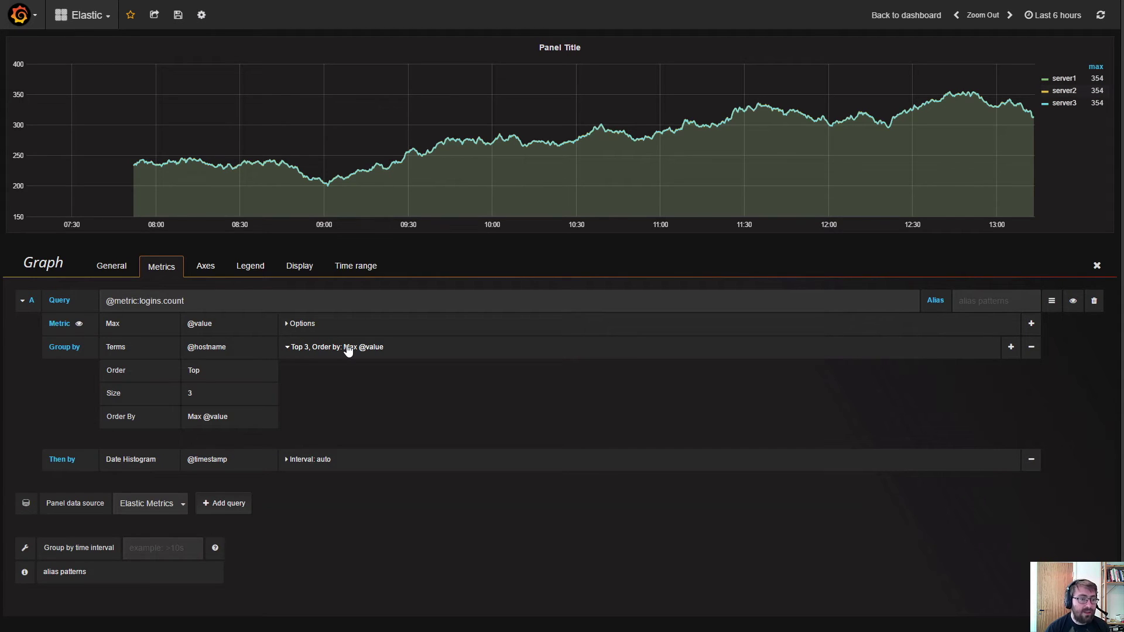
{"action": "left_click", "coordinate": [348, 347]}
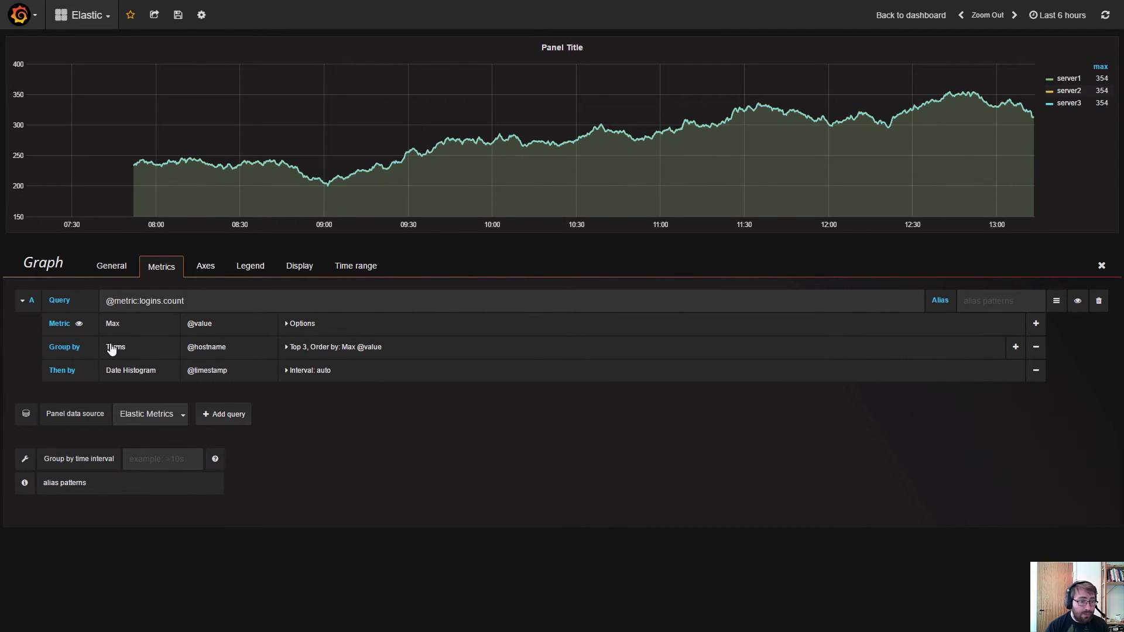
Remove the hostname Terms grouping and switch the metric to Percentiles 25, 50, 75, 95, 99.
{"action": "left_click", "coordinate": [1035, 349]}
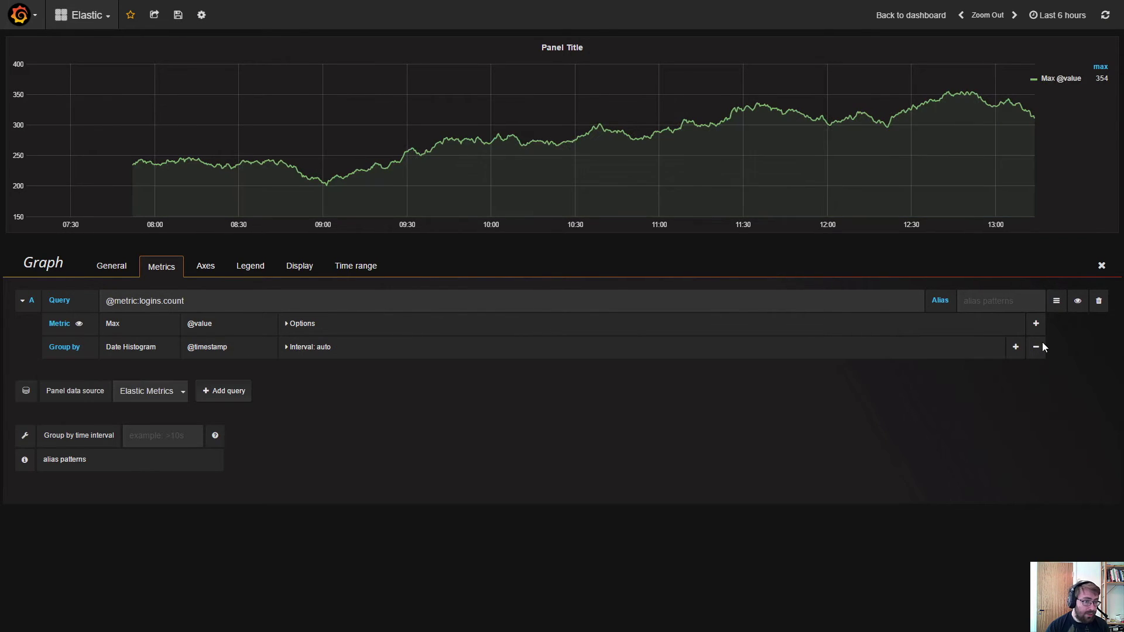
{"action": "left_click", "coordinate": [113, 323]}
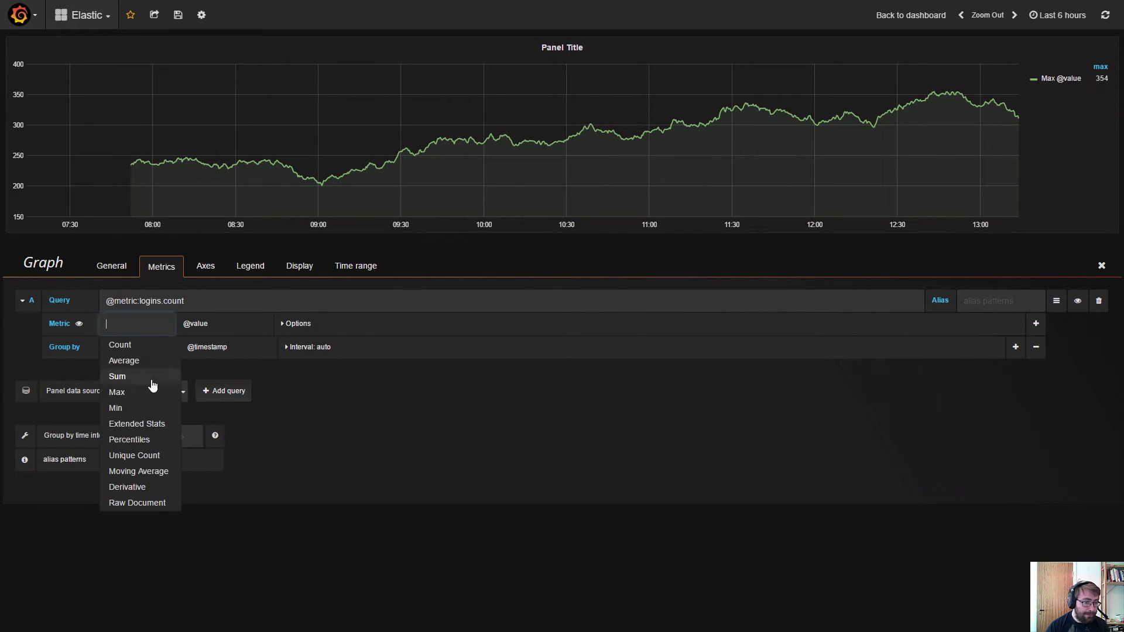
{"action": "left_click", "coordinate": [145, 439]}
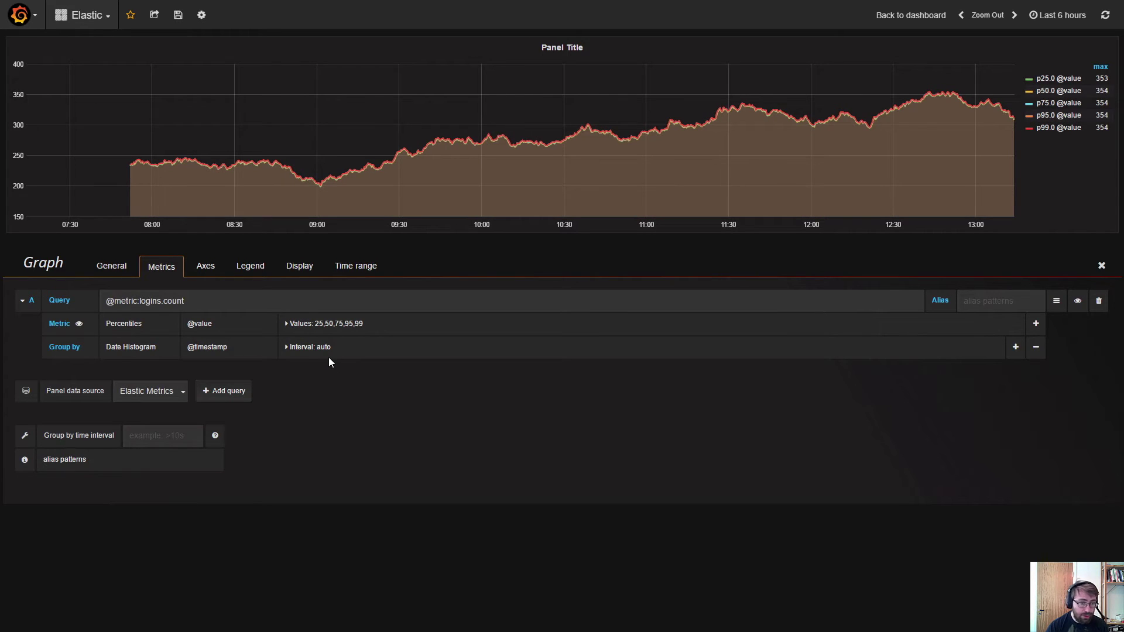
{"action": "left_click", "coordinate": [338, 326]}
{"action": "left_click_drag", "start_coordinate": [272, 345], "coordinate": [138, 335]}
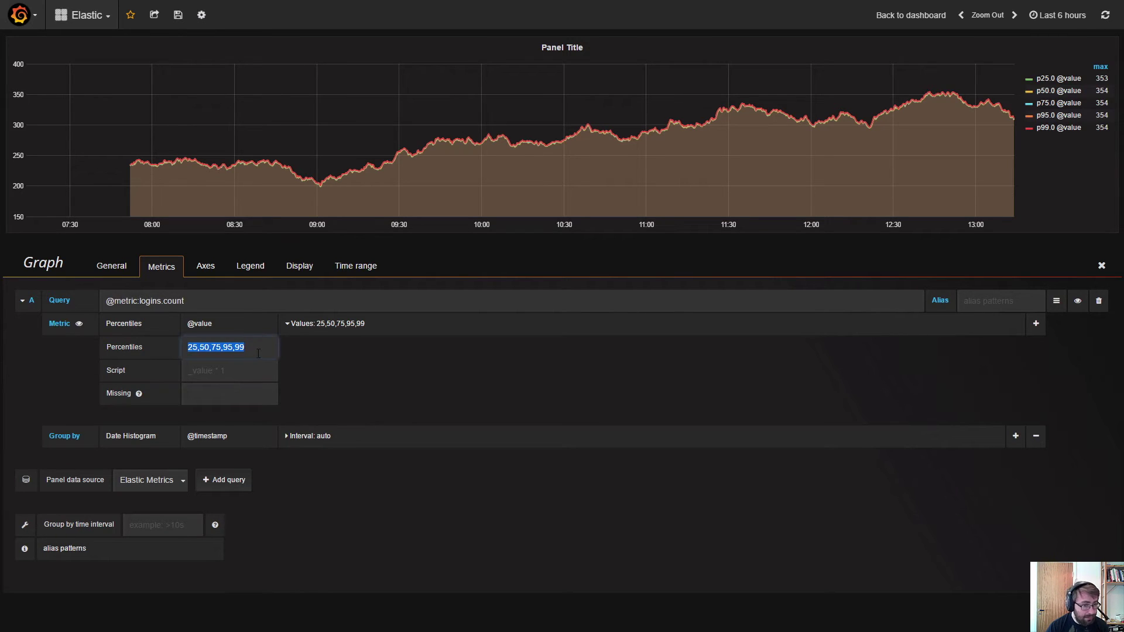
{"action": "left_click", "coordinate": [327, 345]}
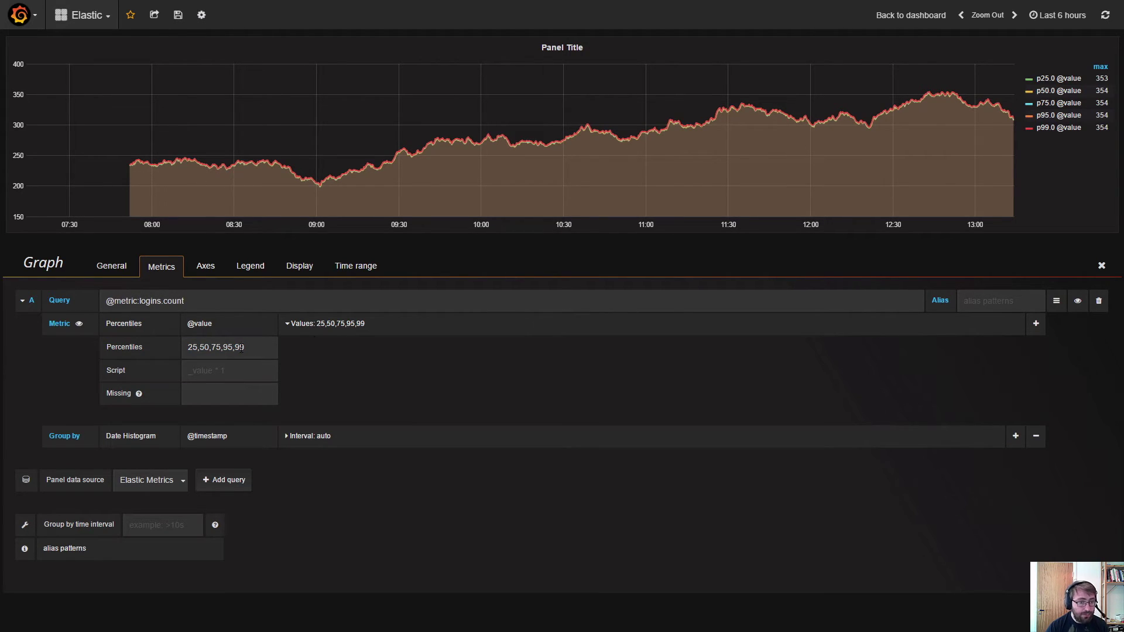
{"action": "left_click", "coordinate": [327, 328]}
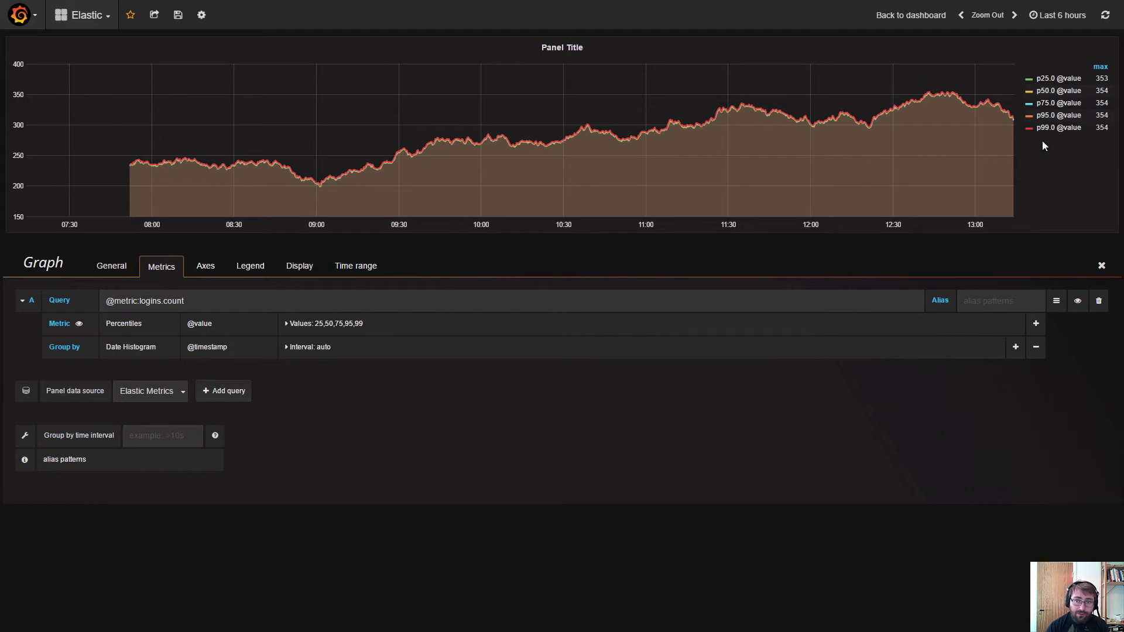
Add a second Count metric and refresh the graph.
{"action": "left_click", "coordinate": [1034, 325]}
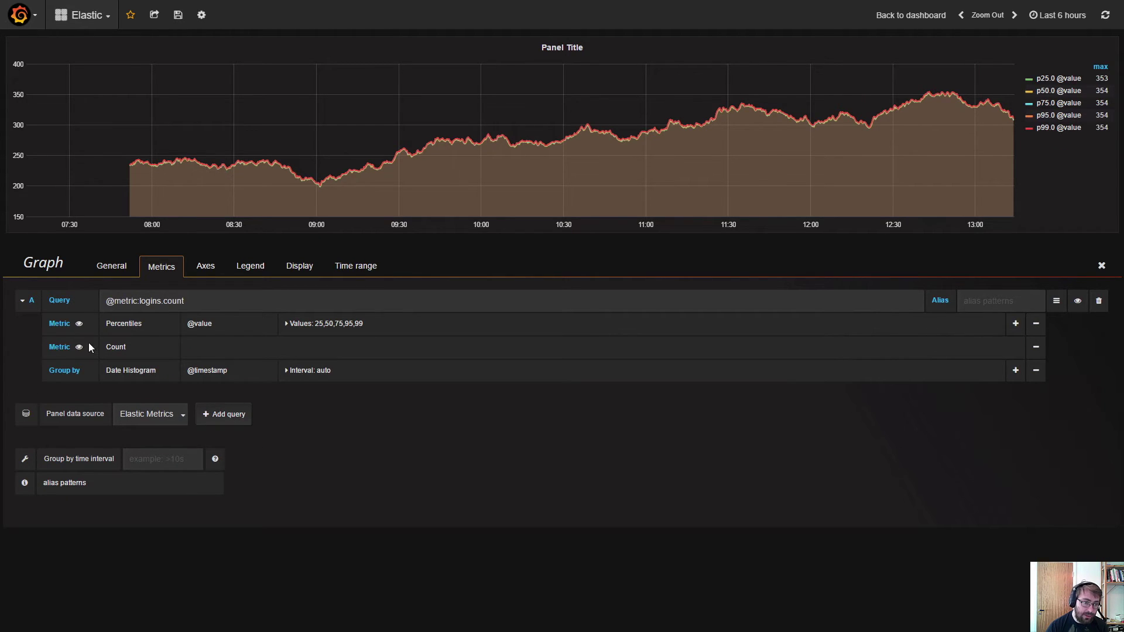
{"action": "left_click", "coordinate": [1105, 16]}
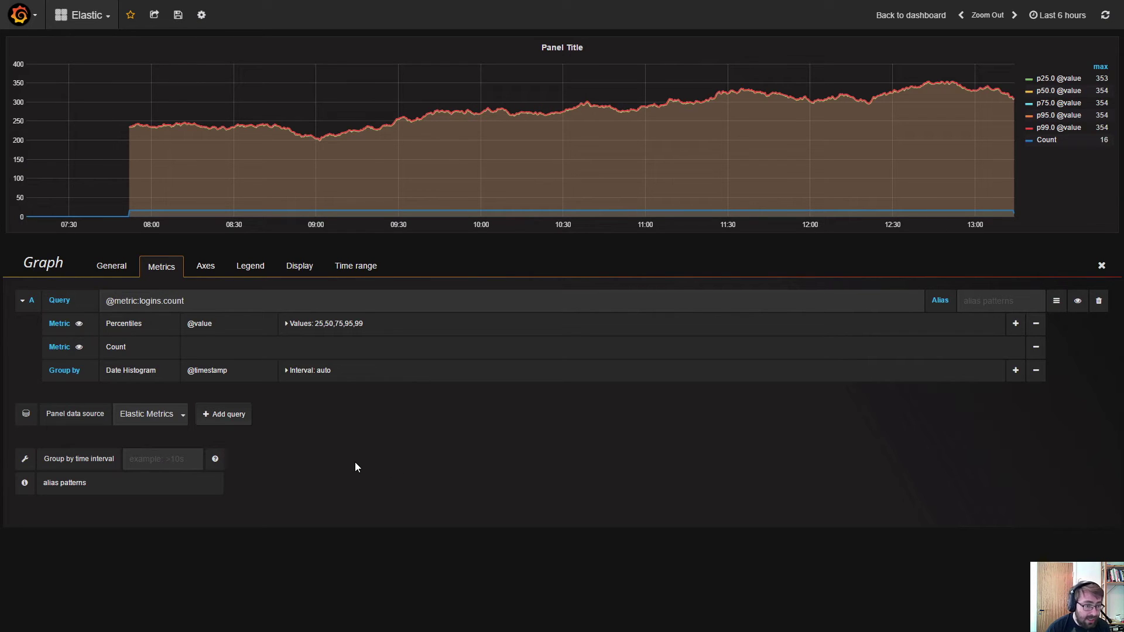
{"action": "left_click", "coordinate": [325, 371]}
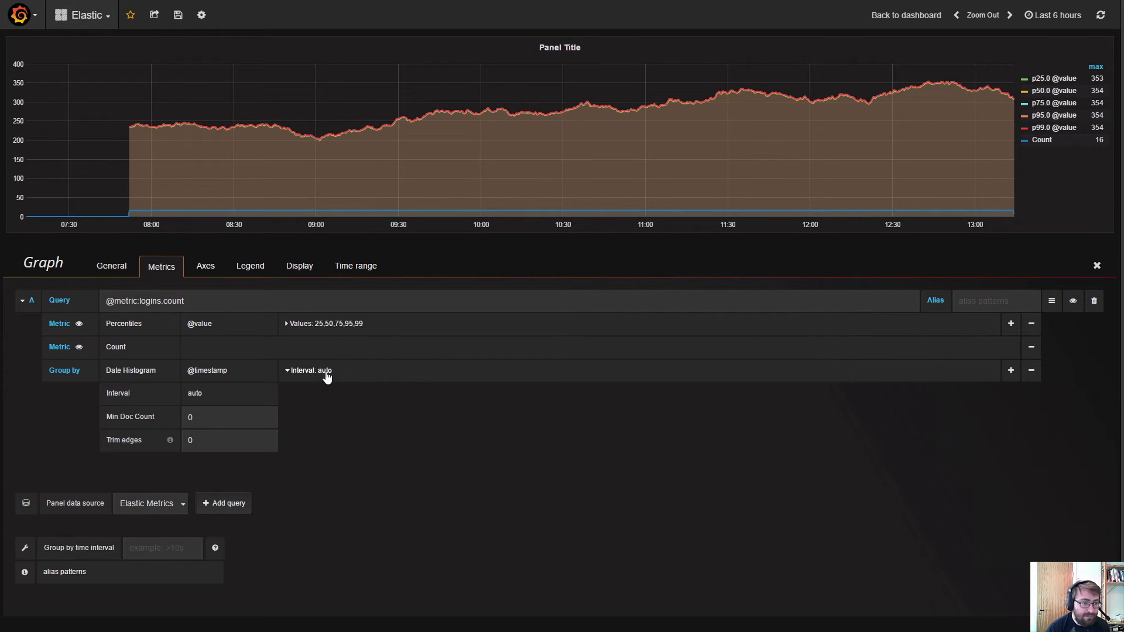
Set the date histogram interval to 10m.
{"action": "left_click", "coordinate": [325, 371]}
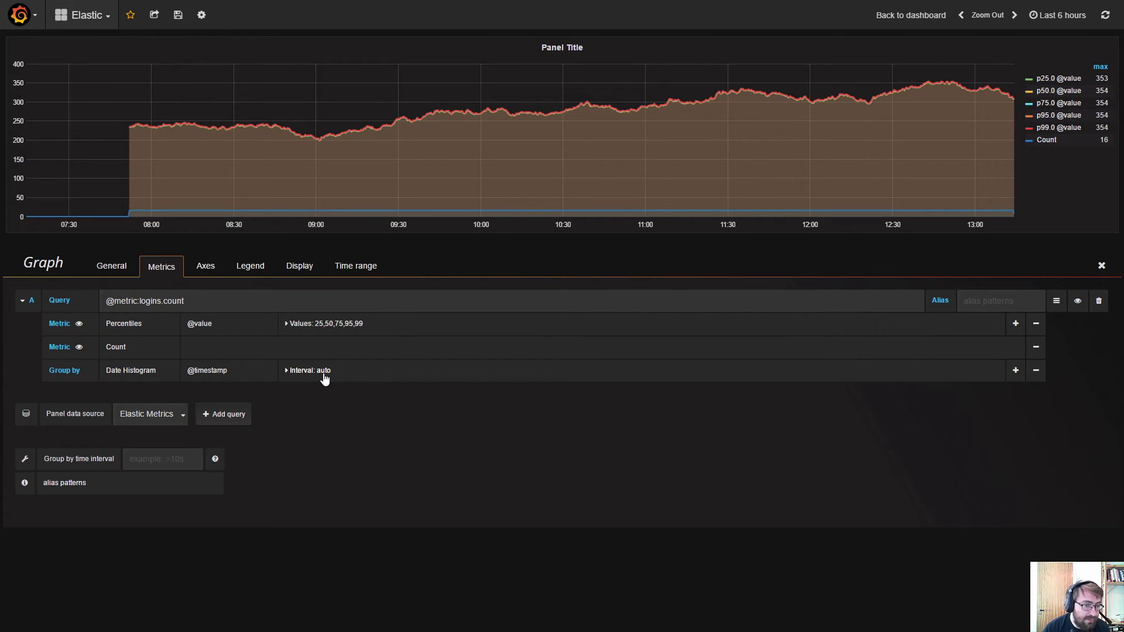
{"action": "left_click", "coordinate": [326, 371]}
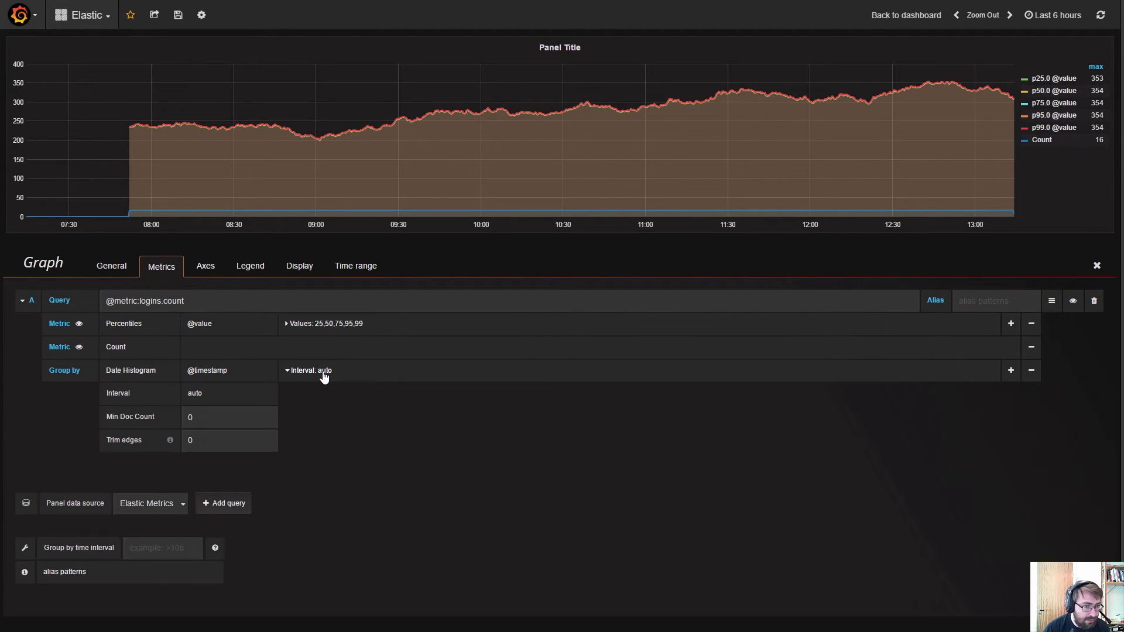
{"action": "left_click", "coordinate": [195, 393]}
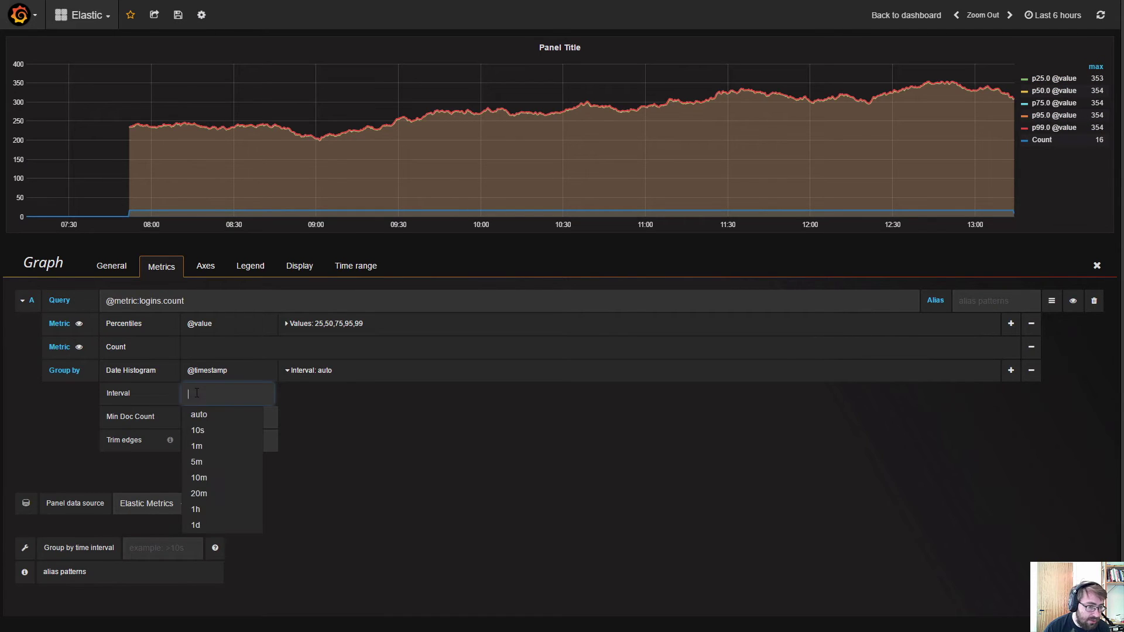
{"action": "left_click", "coordinate": [199, 477]}
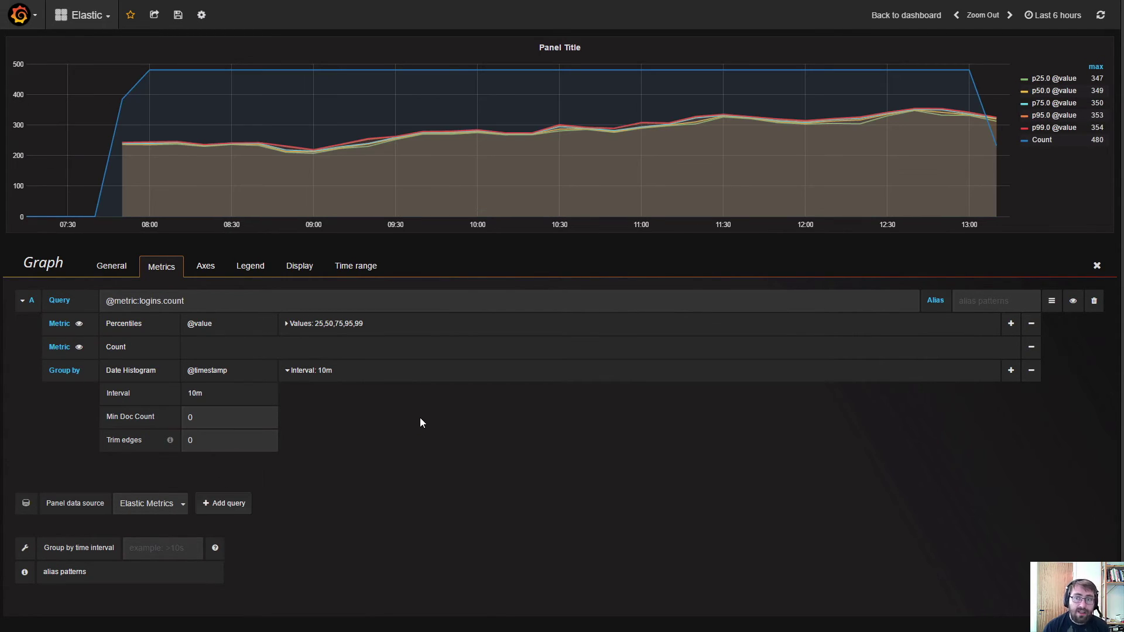
Return the histogram interval to auto and delete the Count metric.
{"action": "mouse_move", "coordinate": [323, 150]}
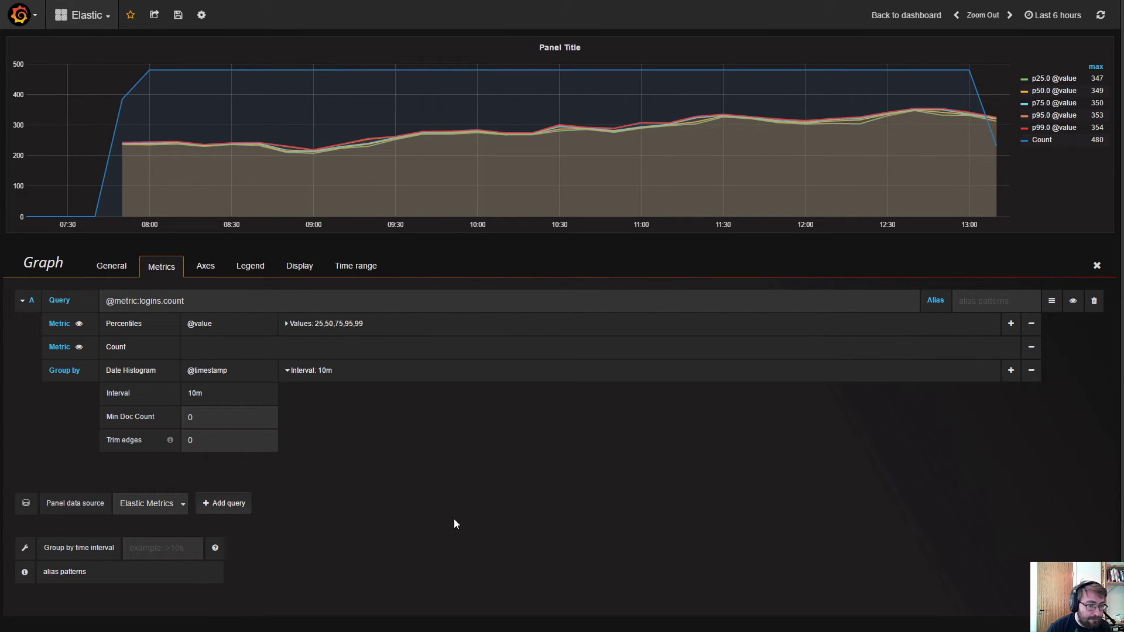
{"action": "left_click", "coordinate": [213, 400]}
{"action": "left_click", "coordinate": [228, 421]}
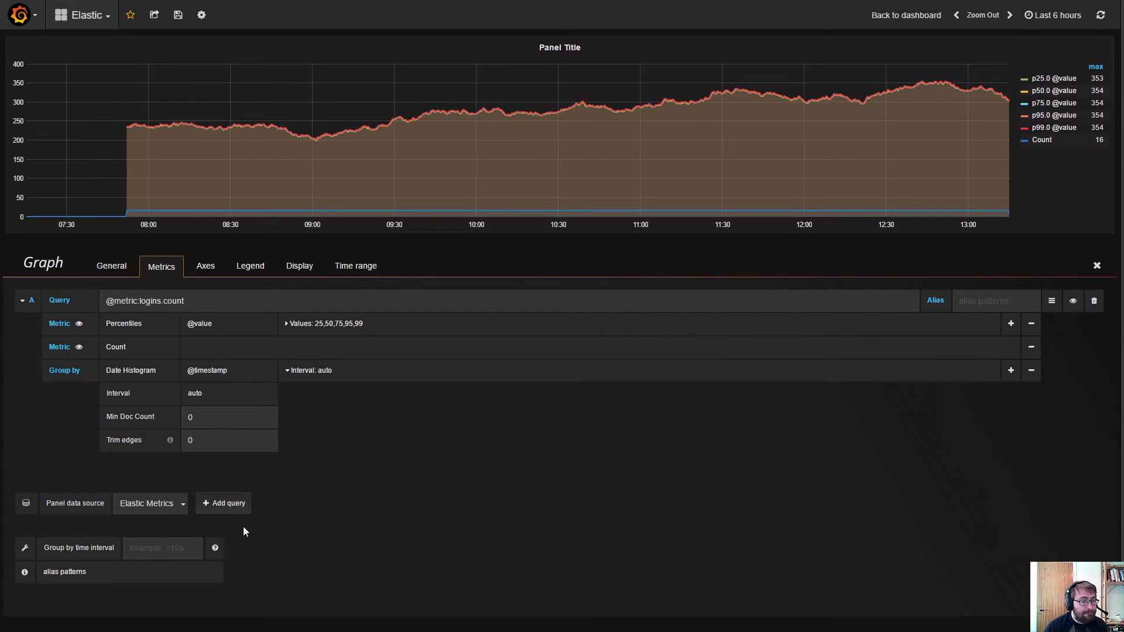
{"action": "left_click", "coordinate": [118, 345]}
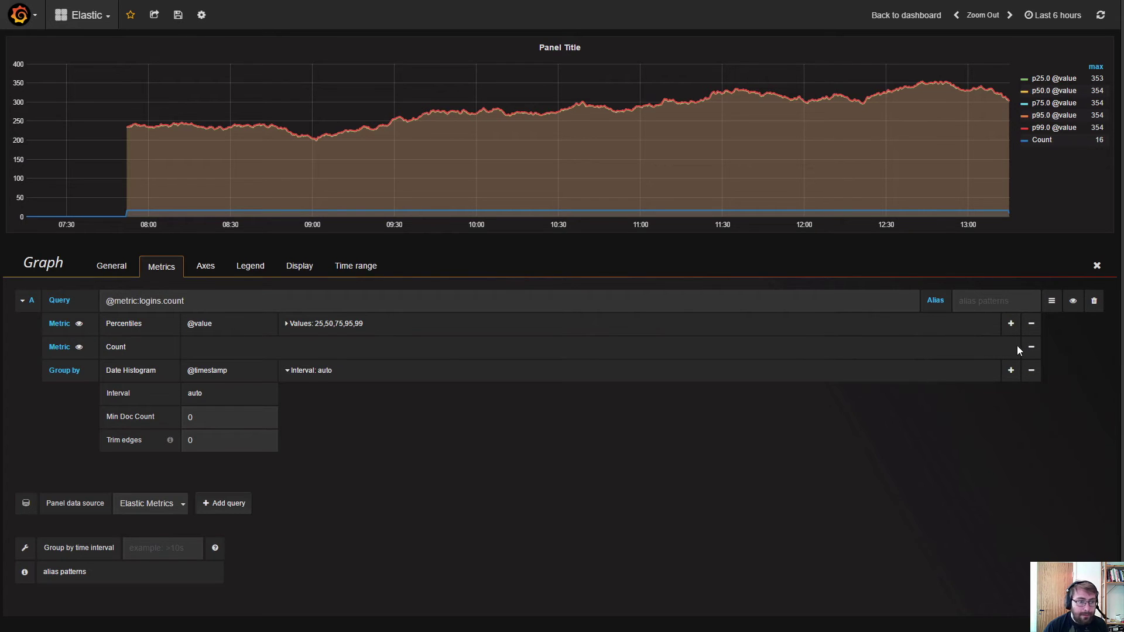
{"action": "left_click", "coordinate": [1030, 347]}
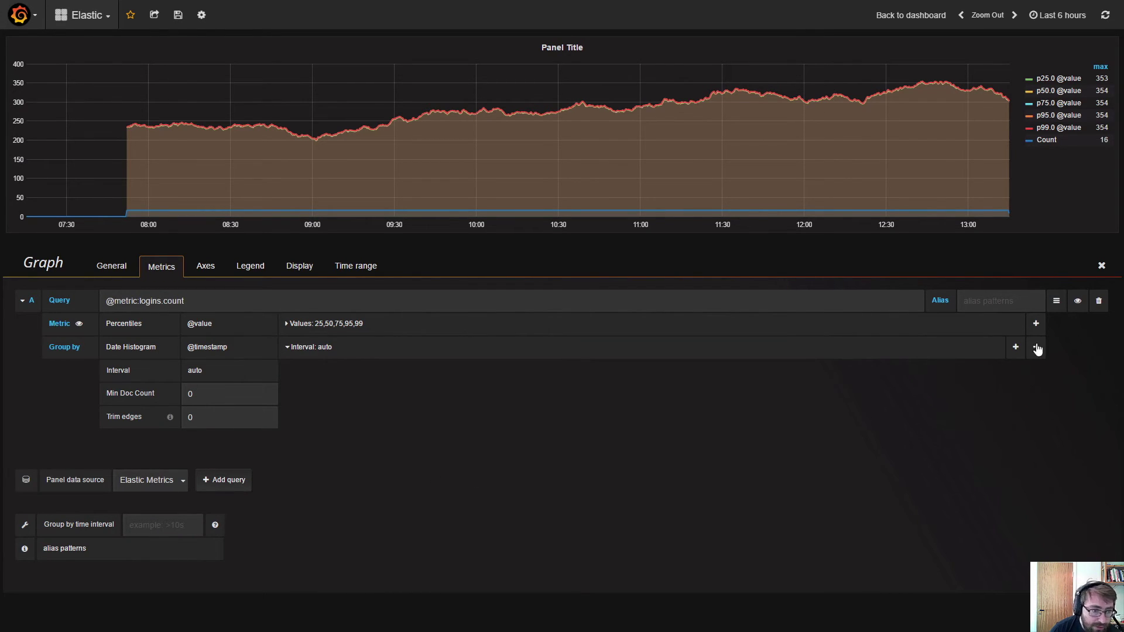
Switch the metric from Percentiles to Average.
{"action": "left_click", "coordinate": [319, 348]}
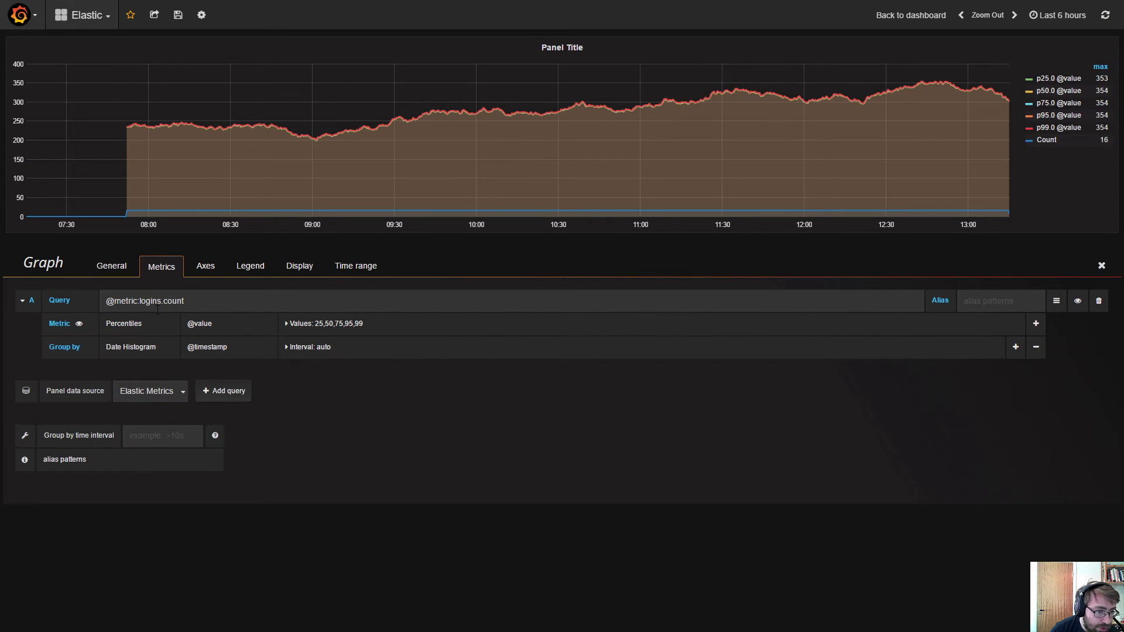
{"action": "left_click", "coordinate": [147, 323]}
{"action": "left_click", "coordinate": [138, 360]}
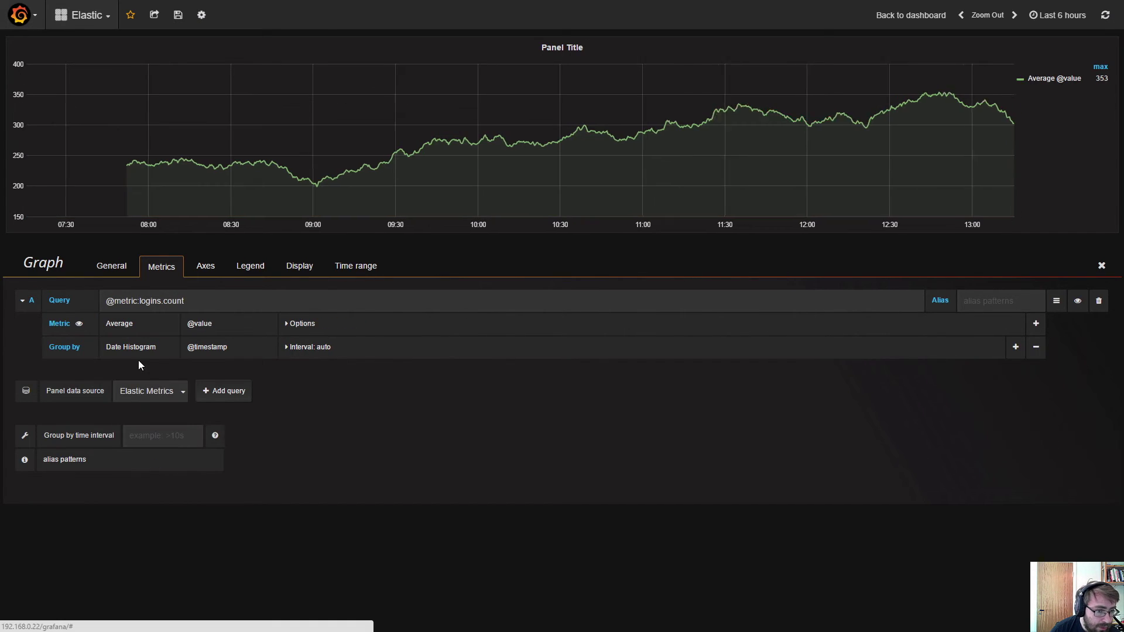
{"action": "left_click", "coordinate": [1035, 324]}
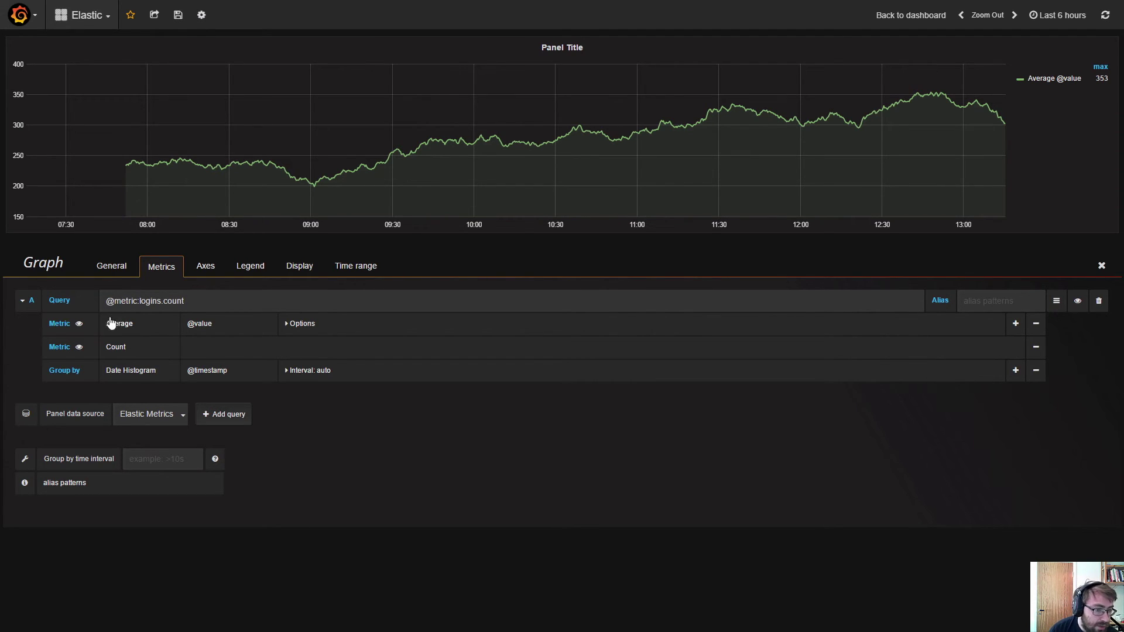
{"action": "left_click", "coordinate": [116, 347]}
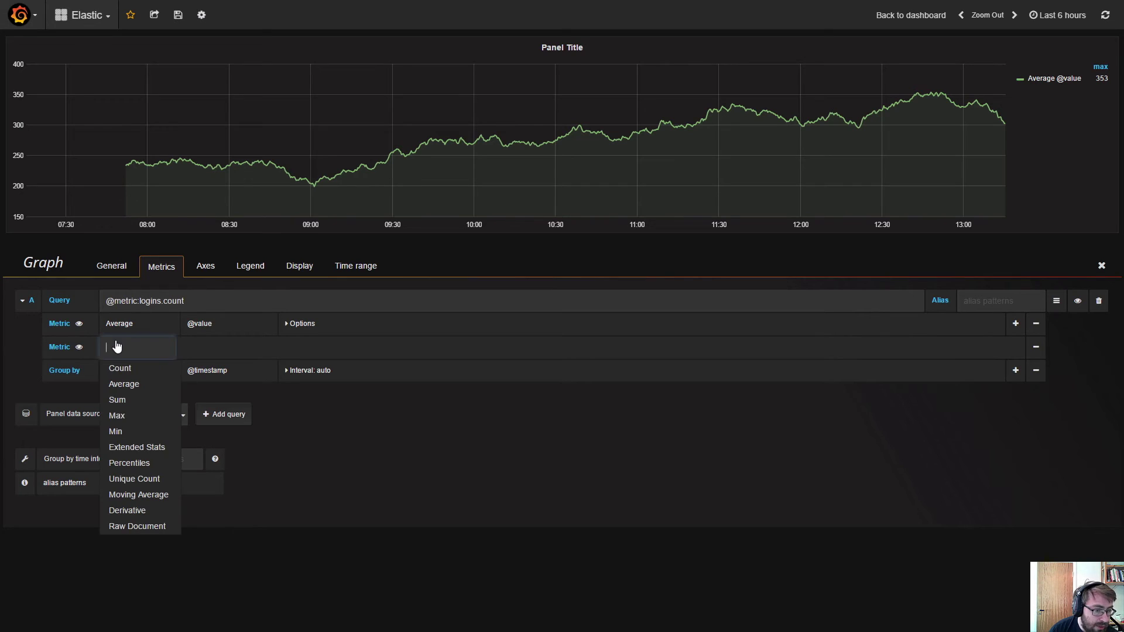
{"action": "left_click", "coordinate": [136, 499]}
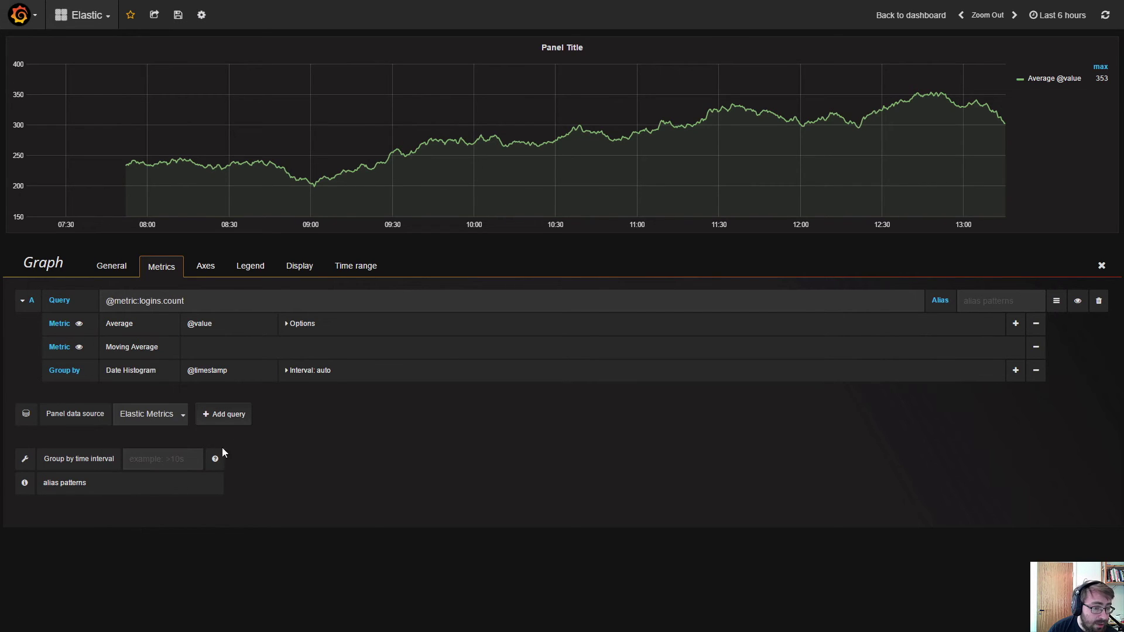
{"action": "left_click", "coordinate": [224, 414]}
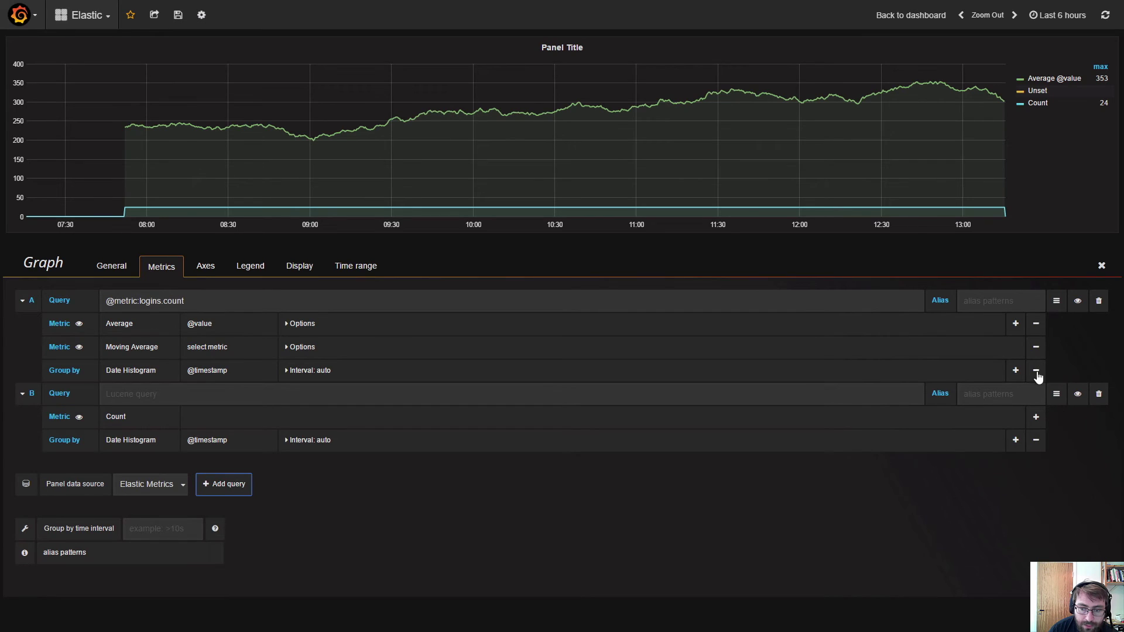
{"action": "left_click", "coordinate": [1098, 393]}
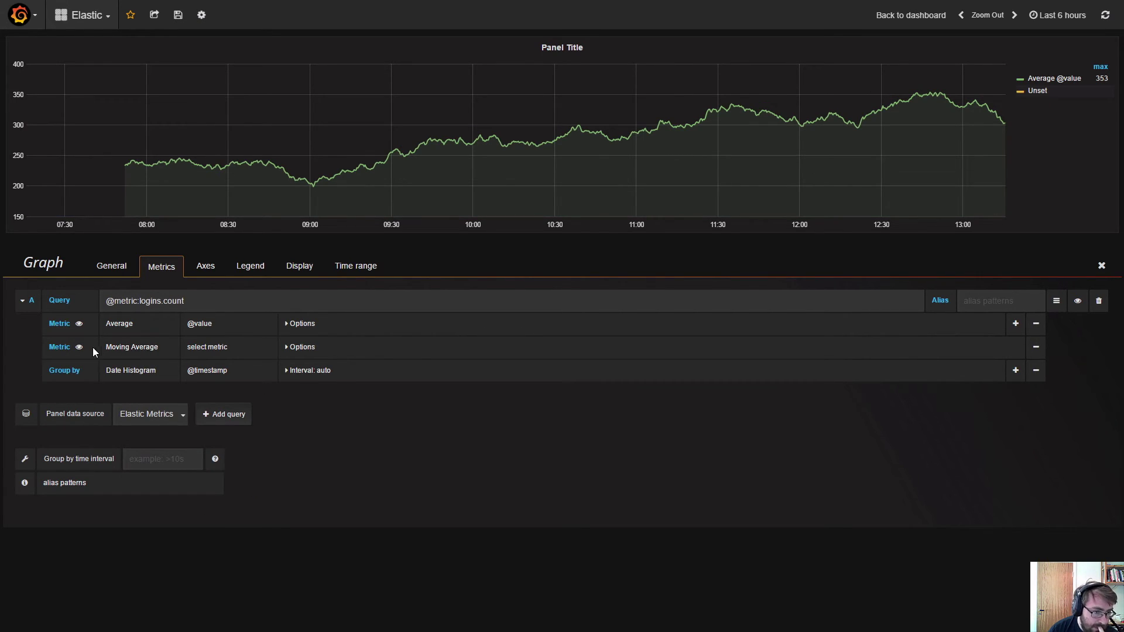
{"action": "left_click", "coordinate": [220, 347]}
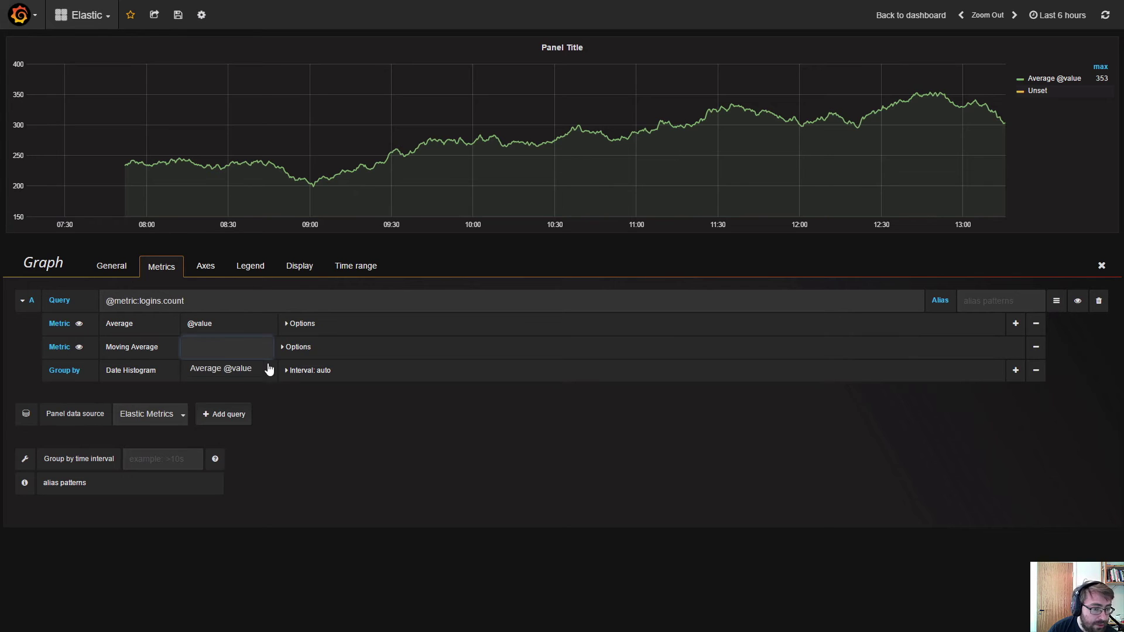
{"action": "left_click", "coordinate": [220, 370]}
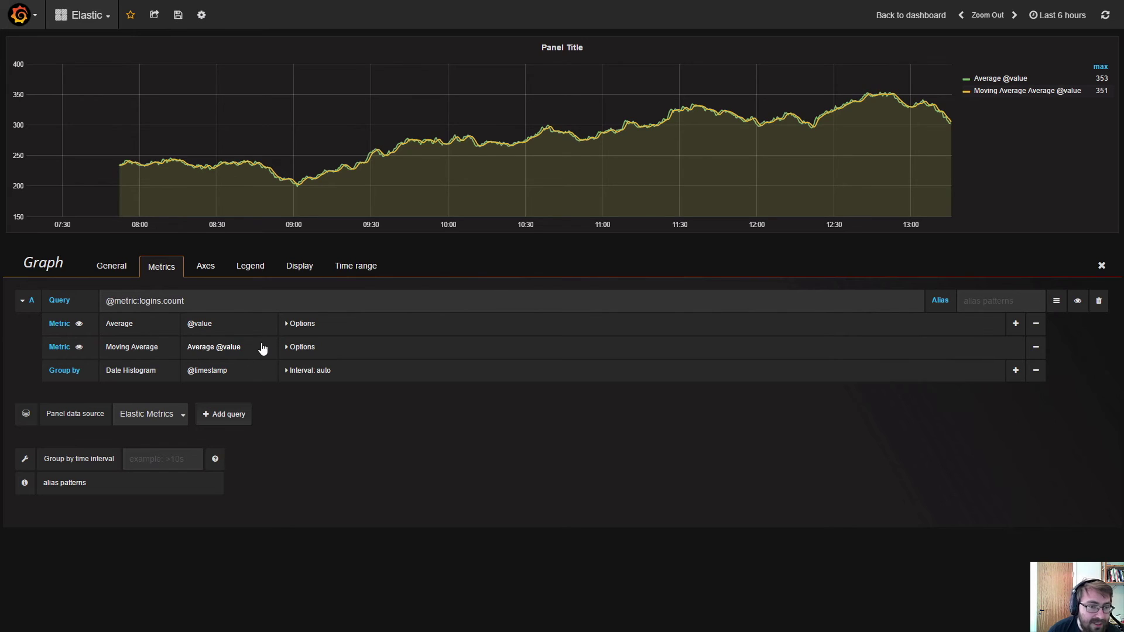
Change the moving average window from 5 to 10.
{"action": "left_click", "coordinate": [302, 347]}
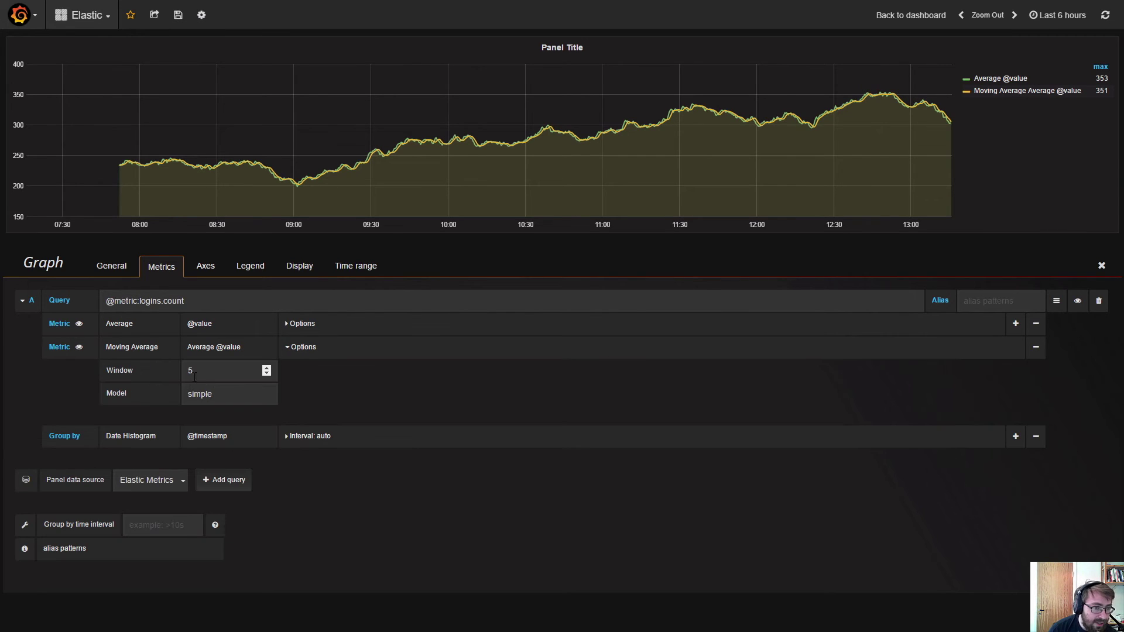
{"action": "left_click", "coordinate": [196, 376]}
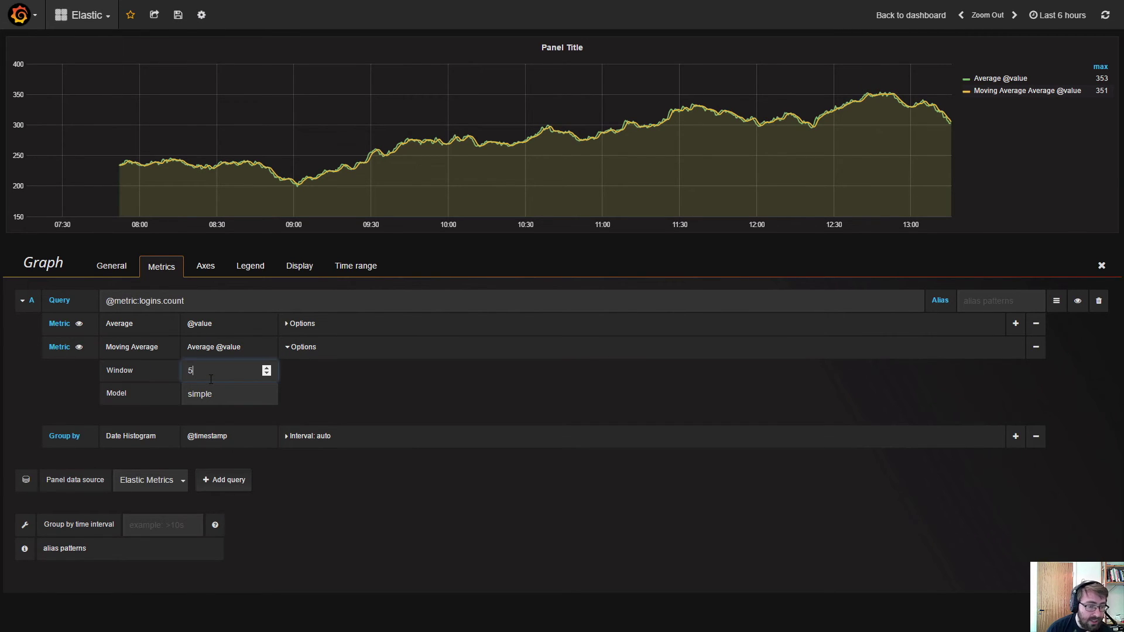
{"action": "key", "text": "BackSpace"}
{"action": "type", "text": "1"}
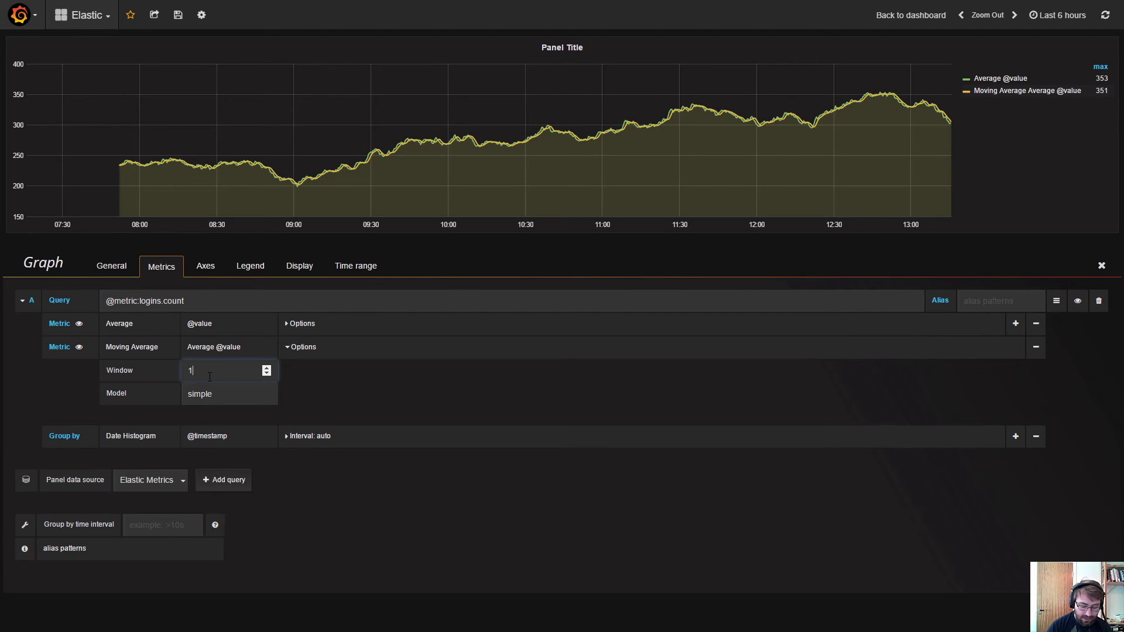
{"action": "type", "text": "0"}
{"action": "left_click", "coordinate": [362, 418]}
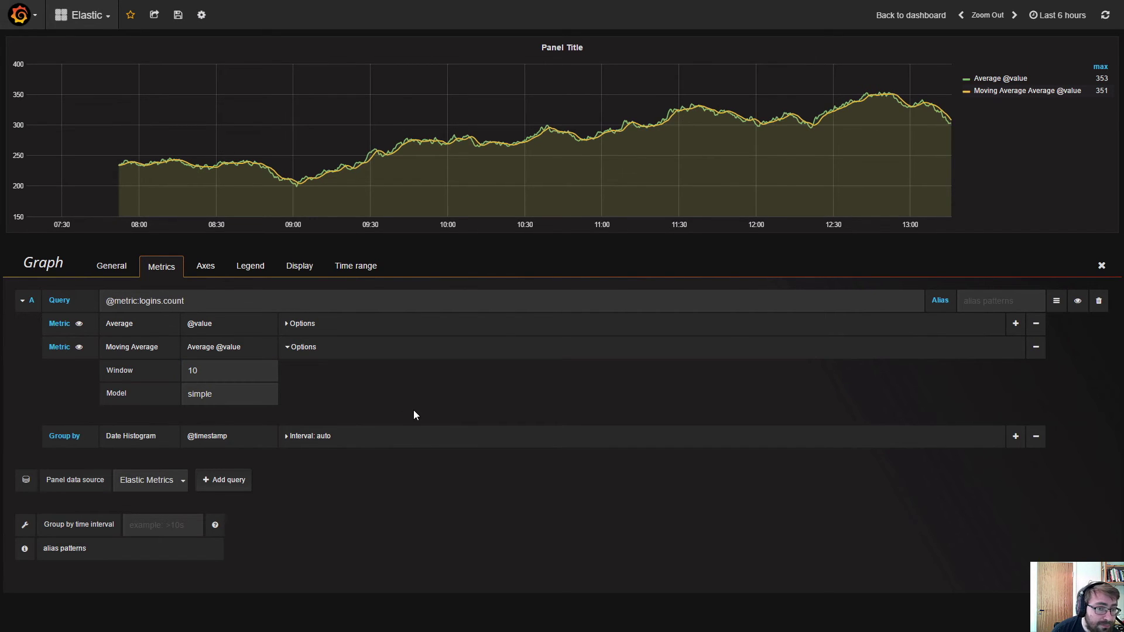
Zoom the graph to 09:34–10:16 and review the moving average and metric settings.
{"action": "left_click_drag", "start_coordinate": [380, 176], "coordinate": [488, 193]}
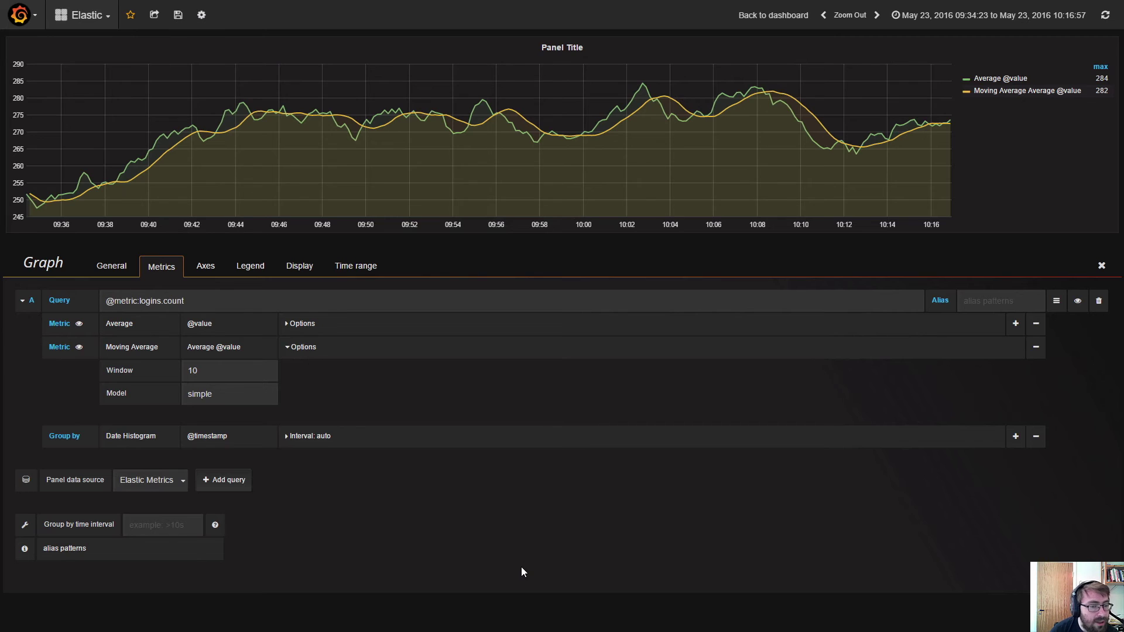
{"action": "left_click", "coordinate": [247, 400]}
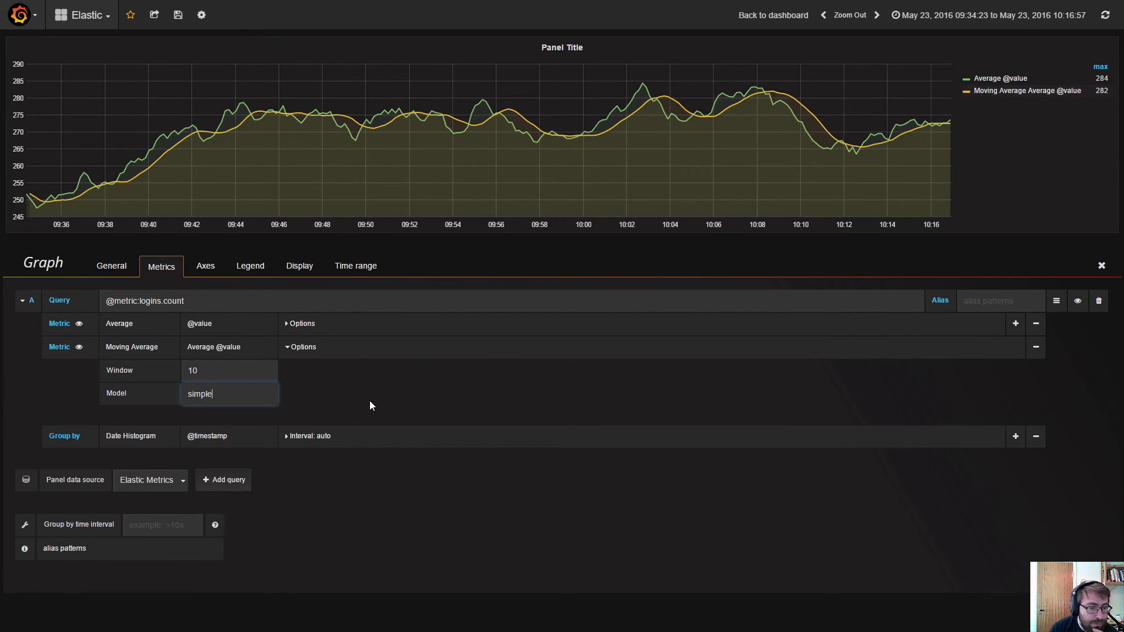
{"action": "left_click", "coordinate": [303, 348]}
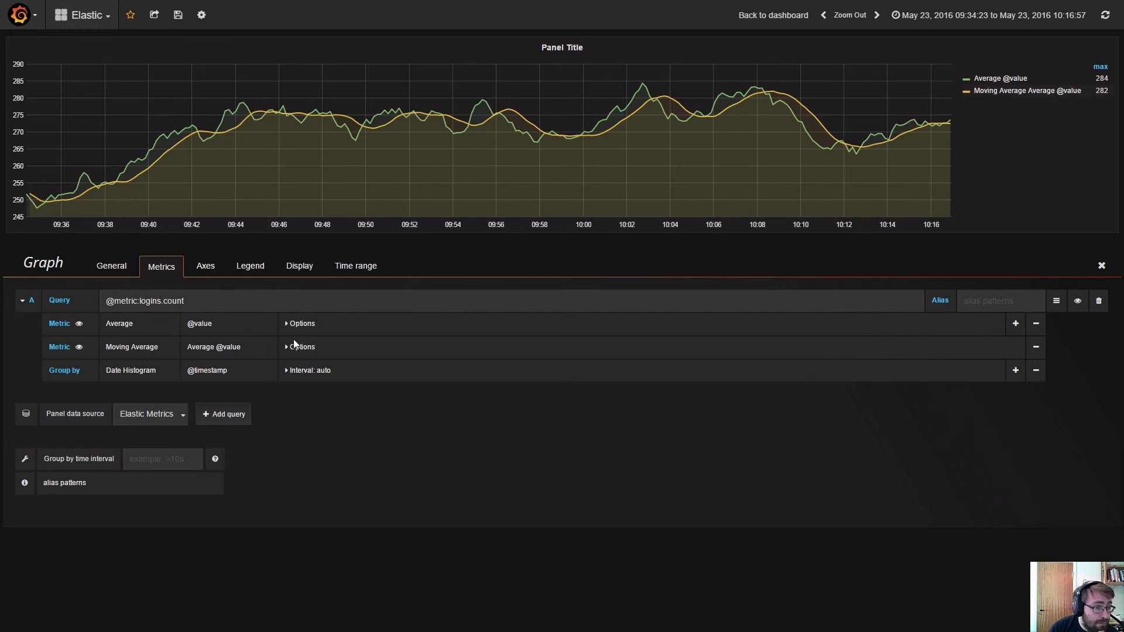
{"action": "left_click", "coordinate": [162, 346]}
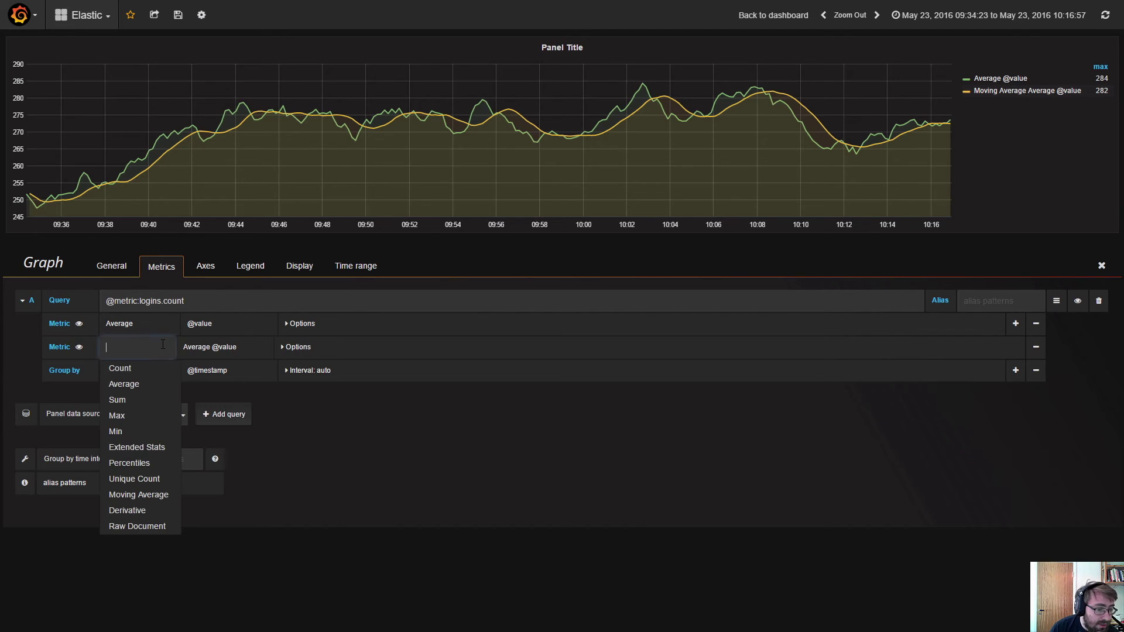
{"action": "left_click", "coordinate": [144, 511]}
{"action": "left_click_drag", "start_coordinate": [114, 301], "coordinate": [162, 302]}
{"action": "key", "text": "Left"}
{"action": "key", "text": "shift+End"}
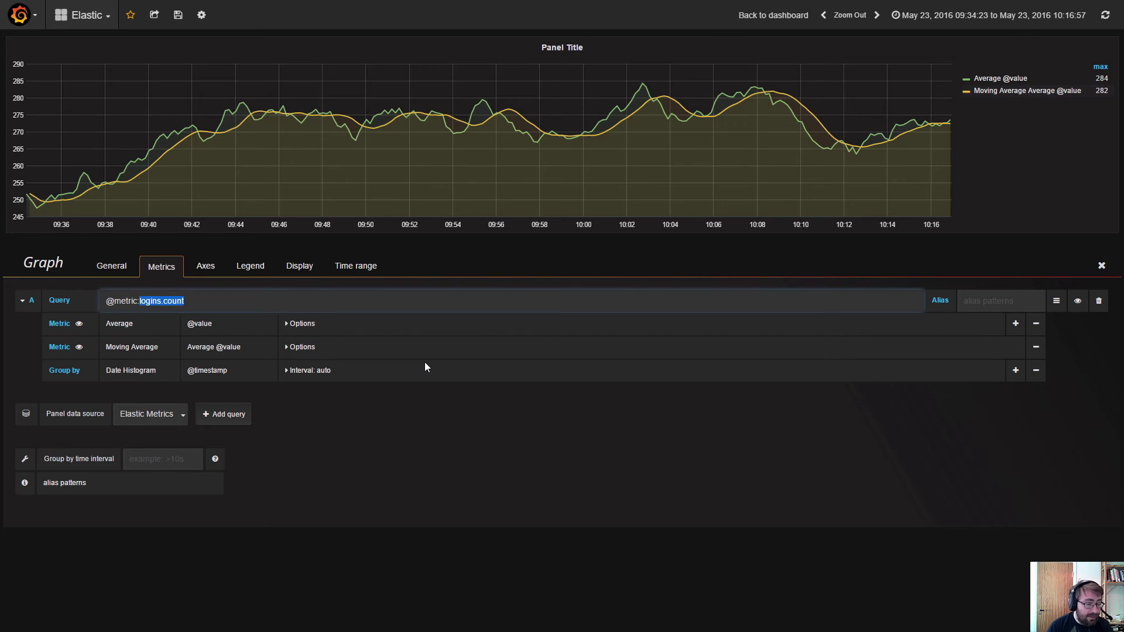
{"action": "key", "text": "BackSpace"}
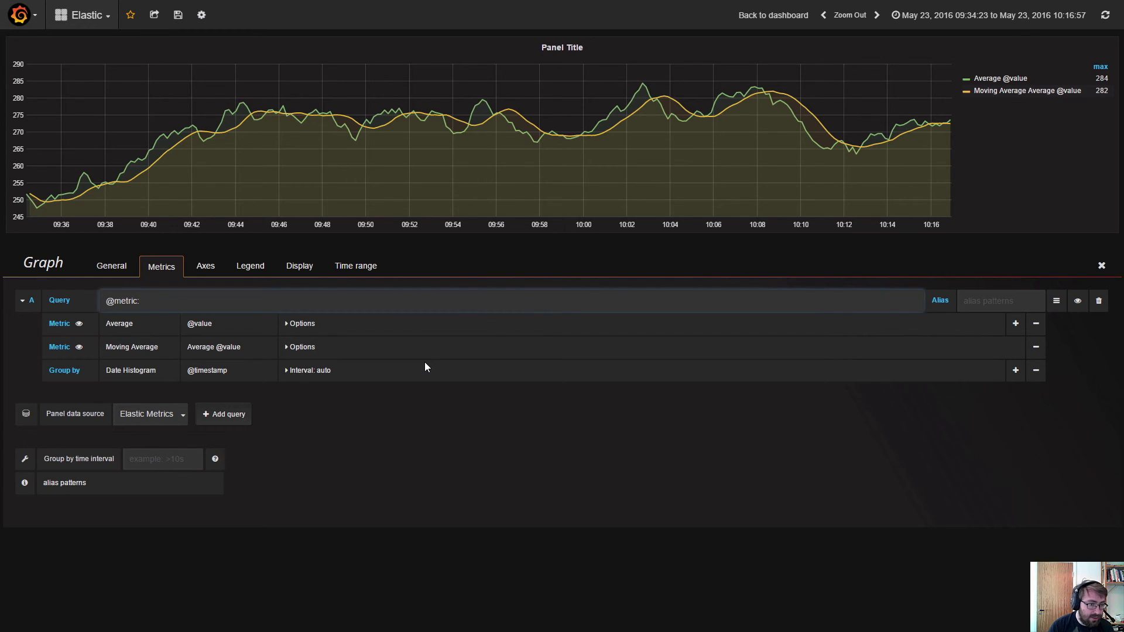
{"action": "type", "text": "derivati"}
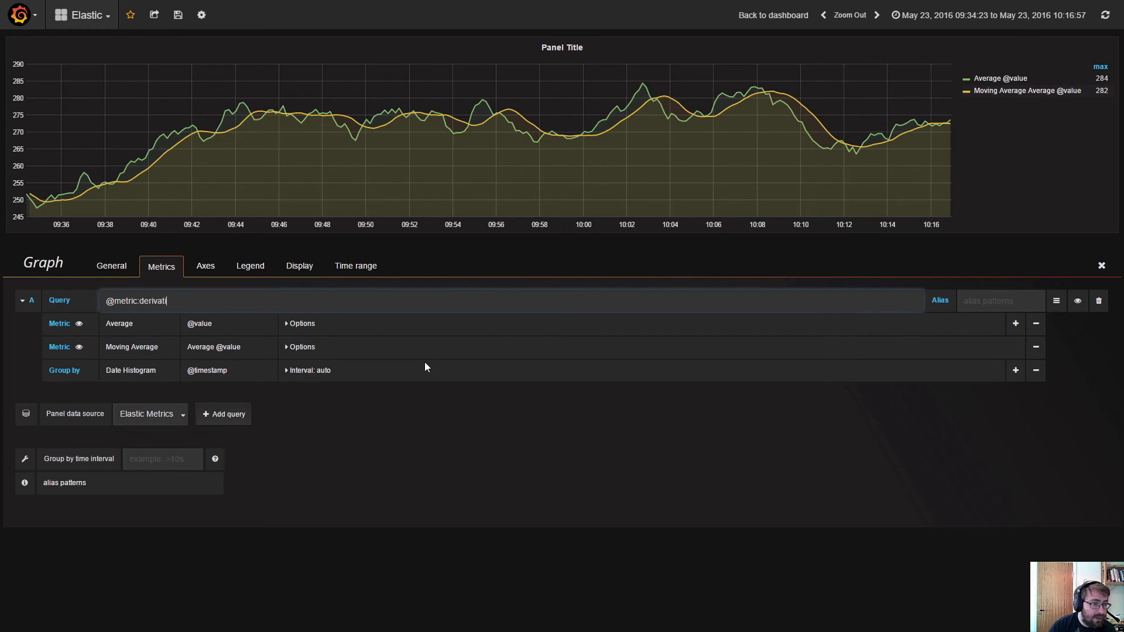
{"action": "type", "text": "ve"}
{"action": "left_click", "coordinate": [447, 415]}
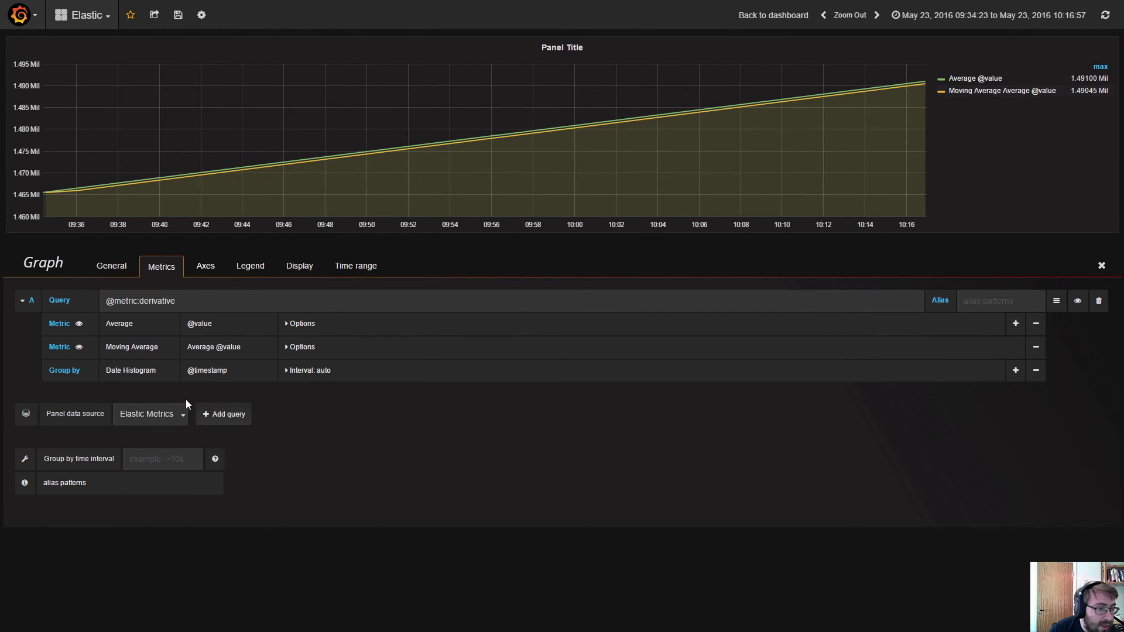
{"action": "left_click", "coordinate": [137, 347]}
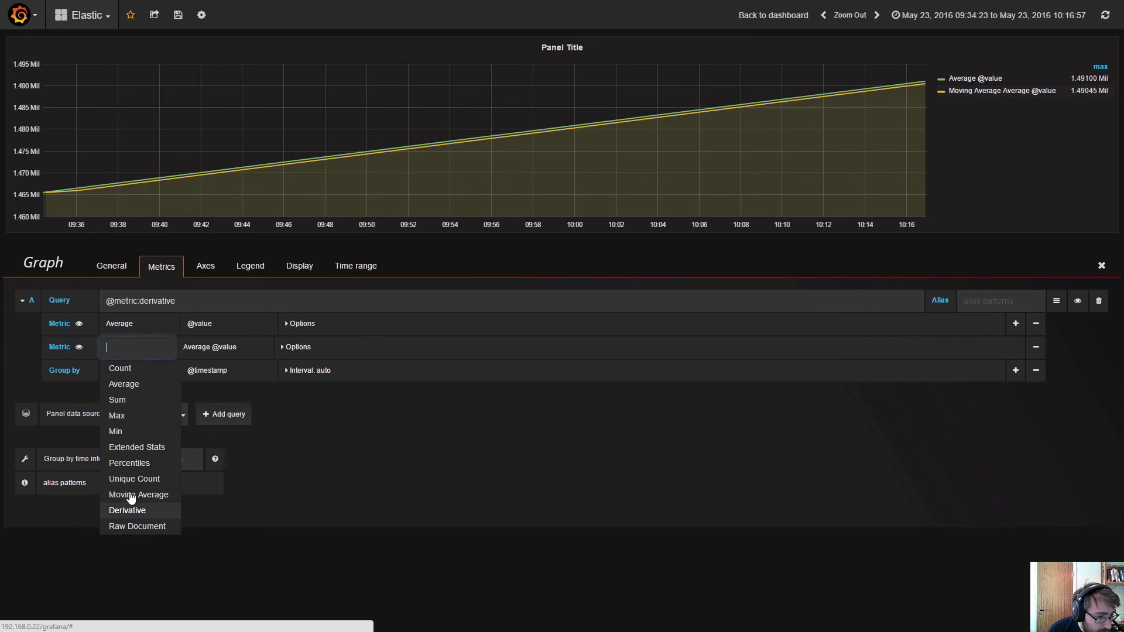
{"action": "left_click", "coordinate": [136, 325]}
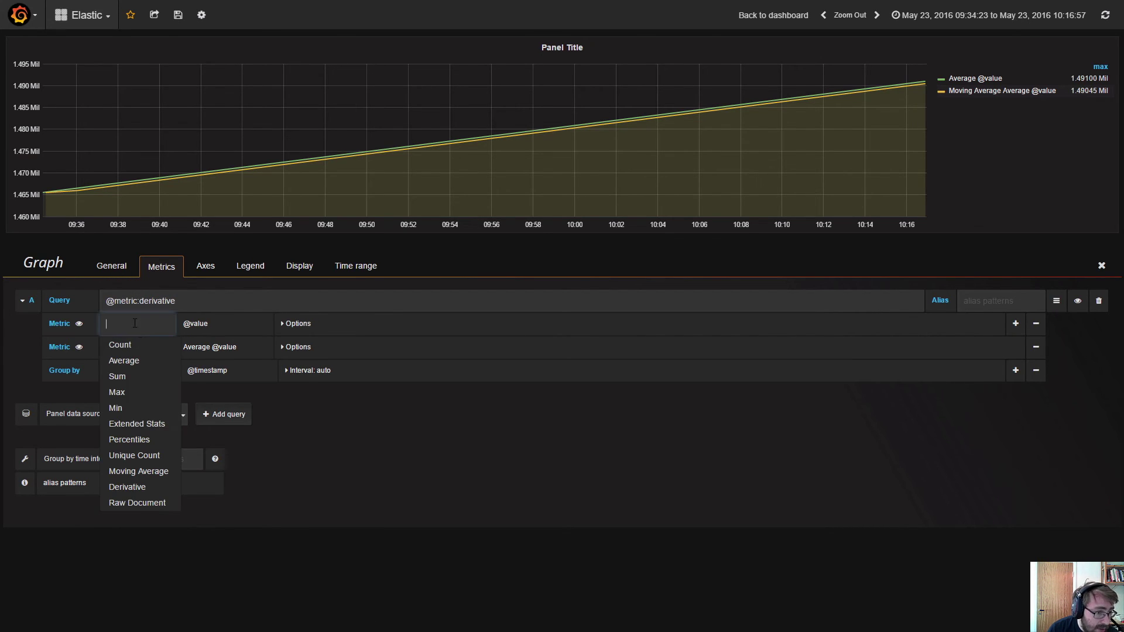
{"action": "left_click", "coordinate": [136, 346]}
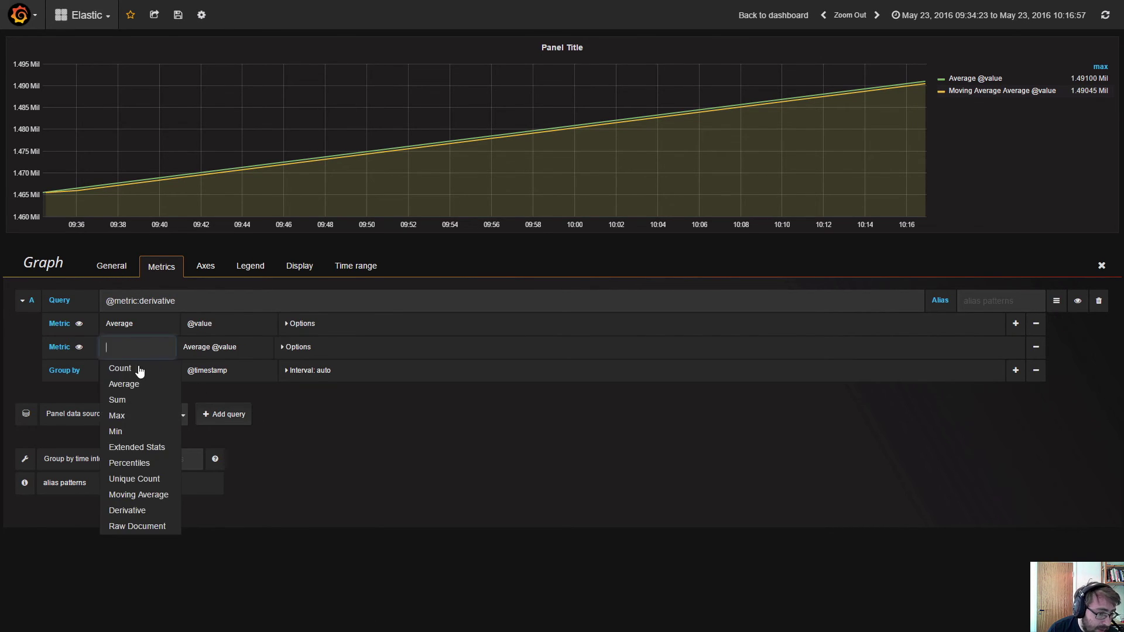
{"action": "left_click", "coordinate": [135, 510]}
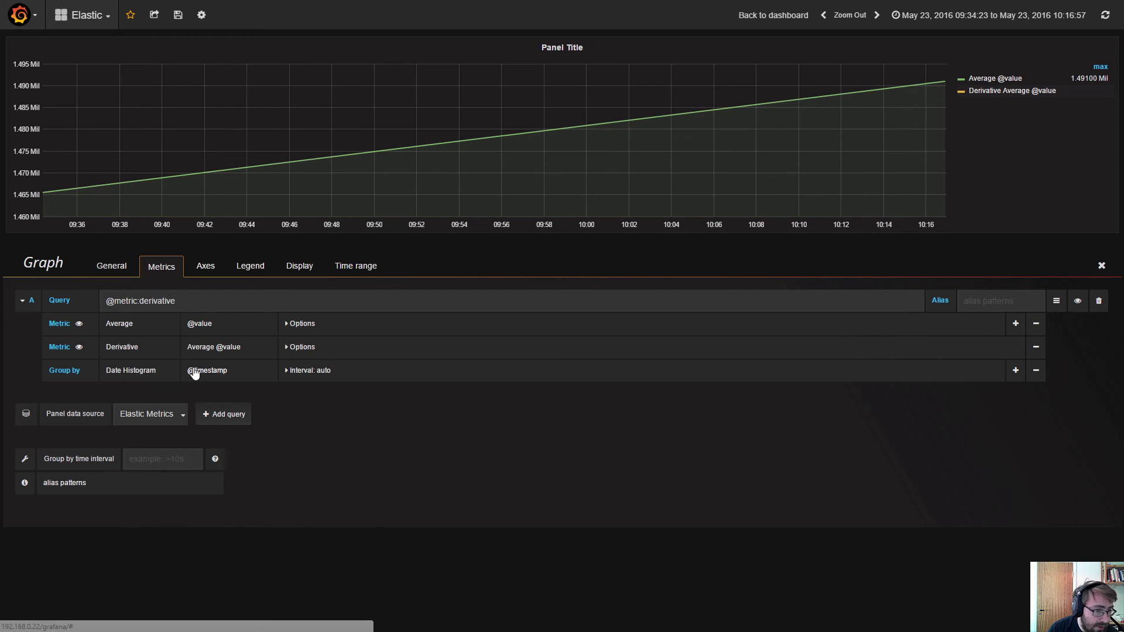
{"action": "left_click", "coordinate": [199, 323]}
{"action": "left_click", "coordinate": [199, 345]}
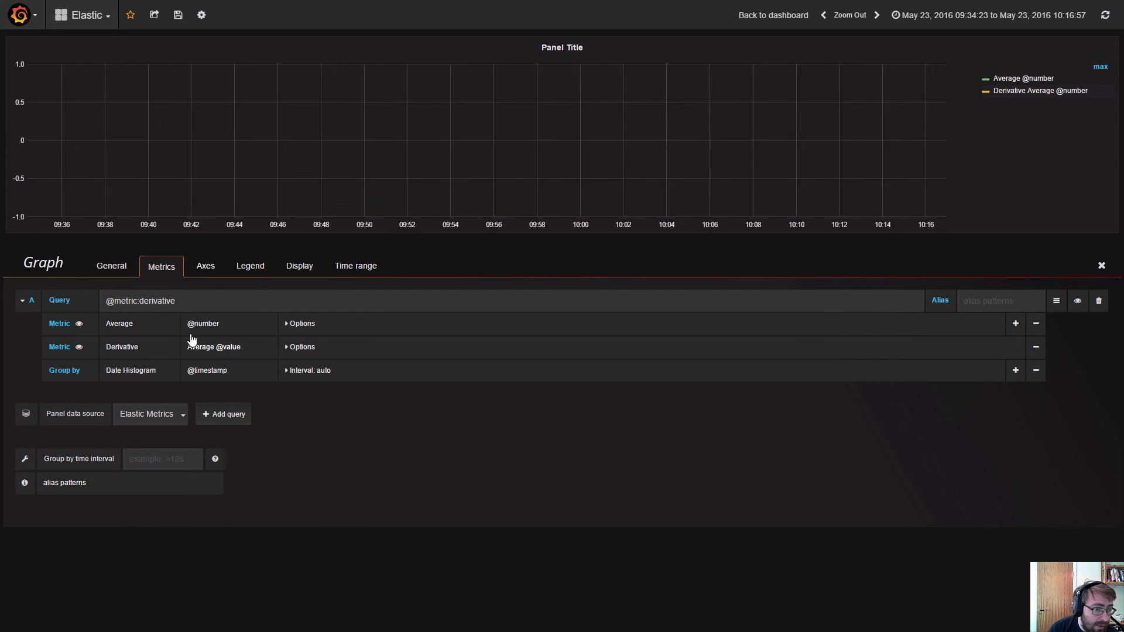
{"action": "left_click", "coordinate": [199, 326]}
{"action": "left_click", "coordinate": [206, 361]}
{"action": "left_click", "coordinate": [222, 347]}
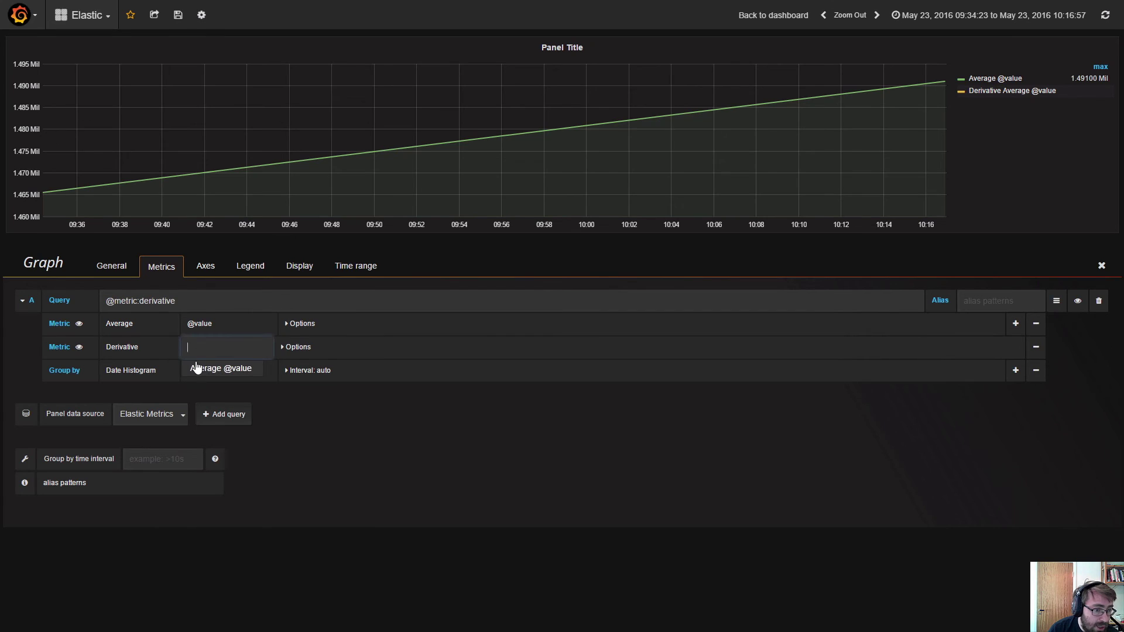
{"action": "left_click", "coordinate": [226, 369]}
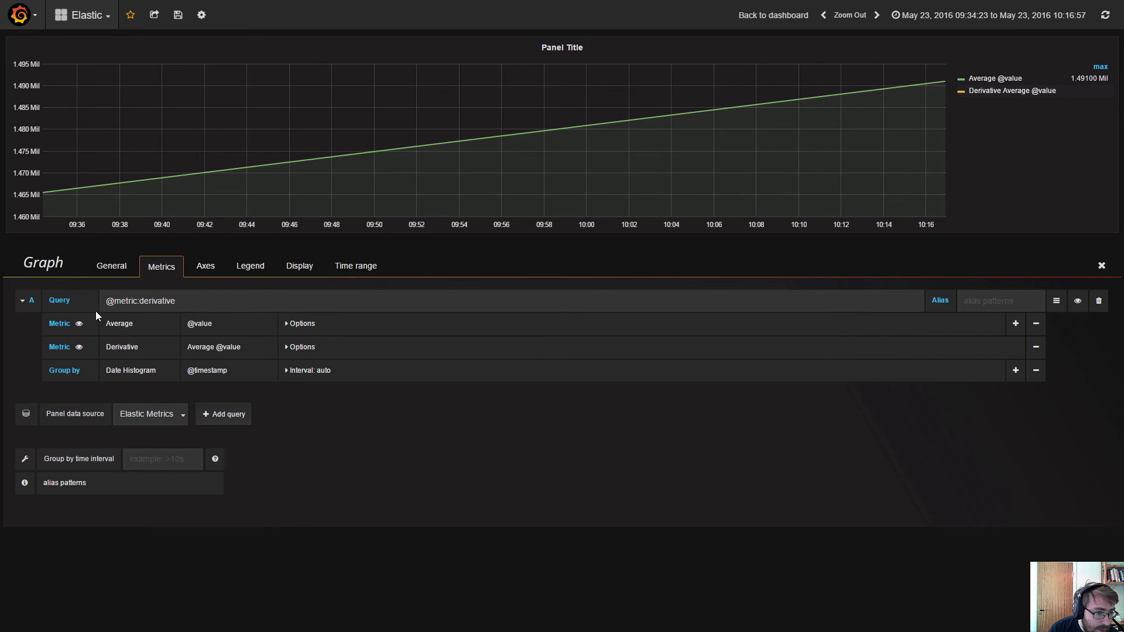
{"action": "left_click", "coordinate": [78, 326]}
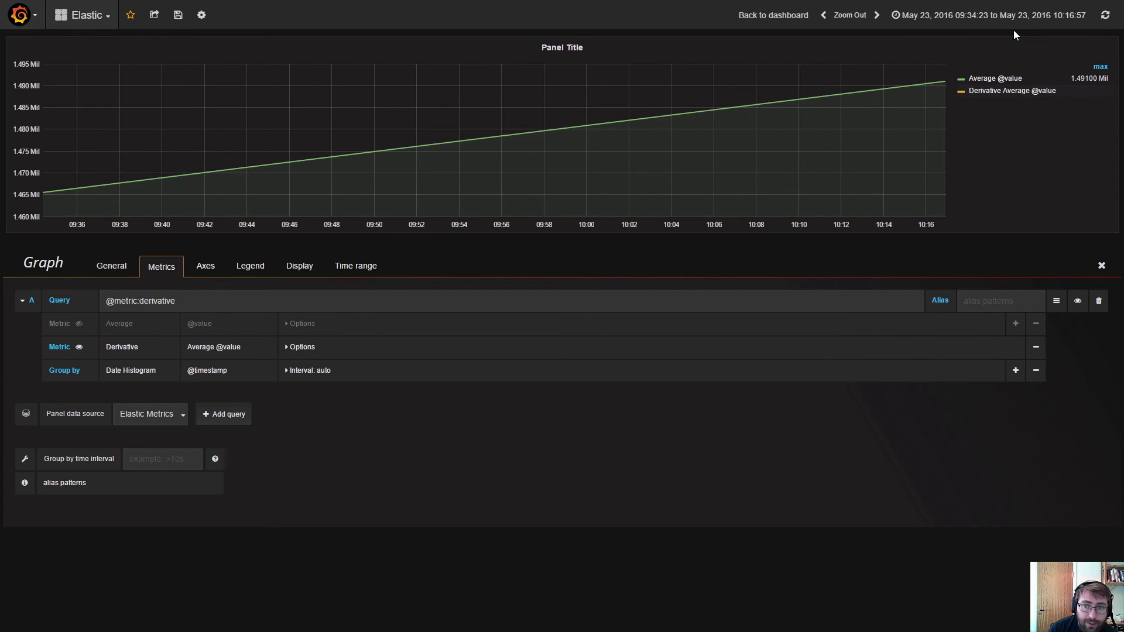
Reload the panel and set Group by time interval to >10s, flattening the derivative at 100.
{"action": "left_click", "coordinate": [1105, 16]}
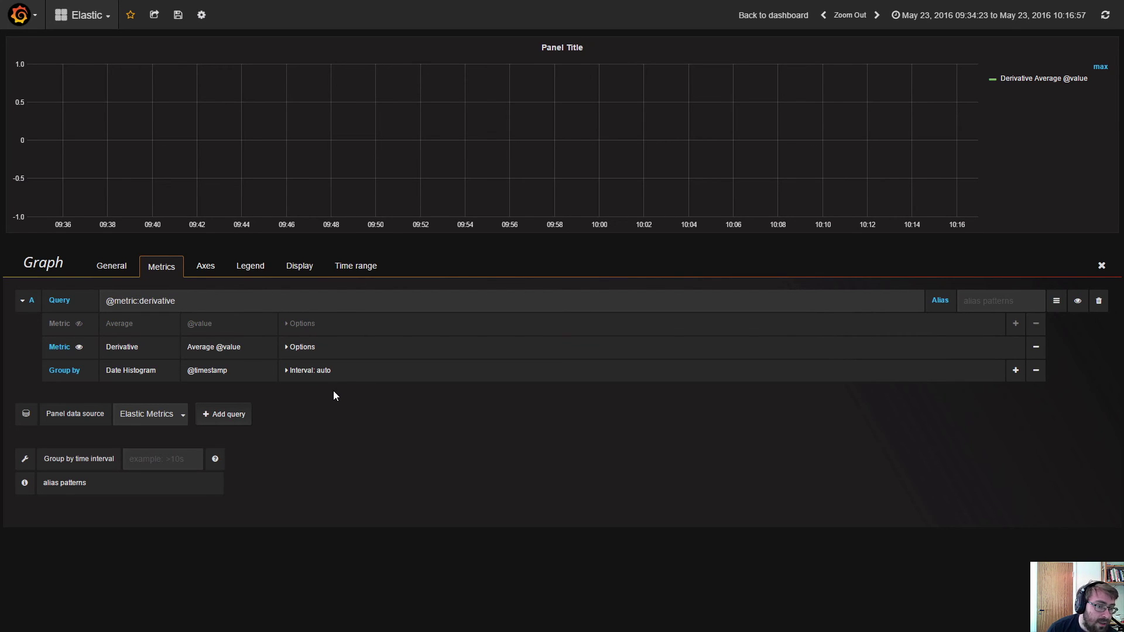
{"action": "left_click", "coordinate": [307, 371]}
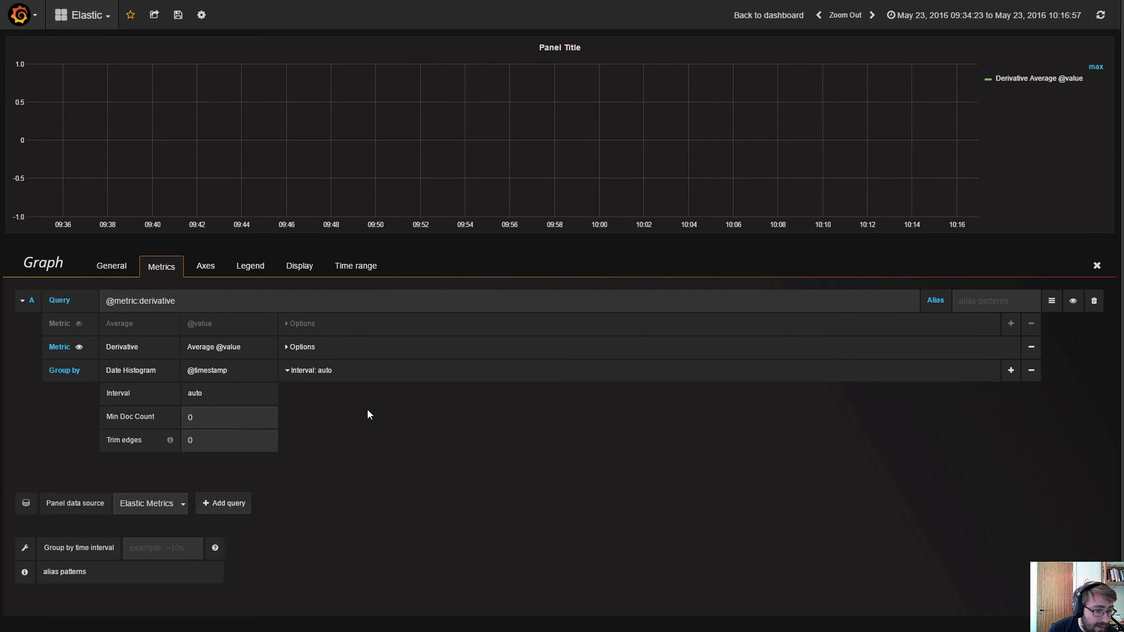
{"action": "left_click", "coordinate": [325, 371]}
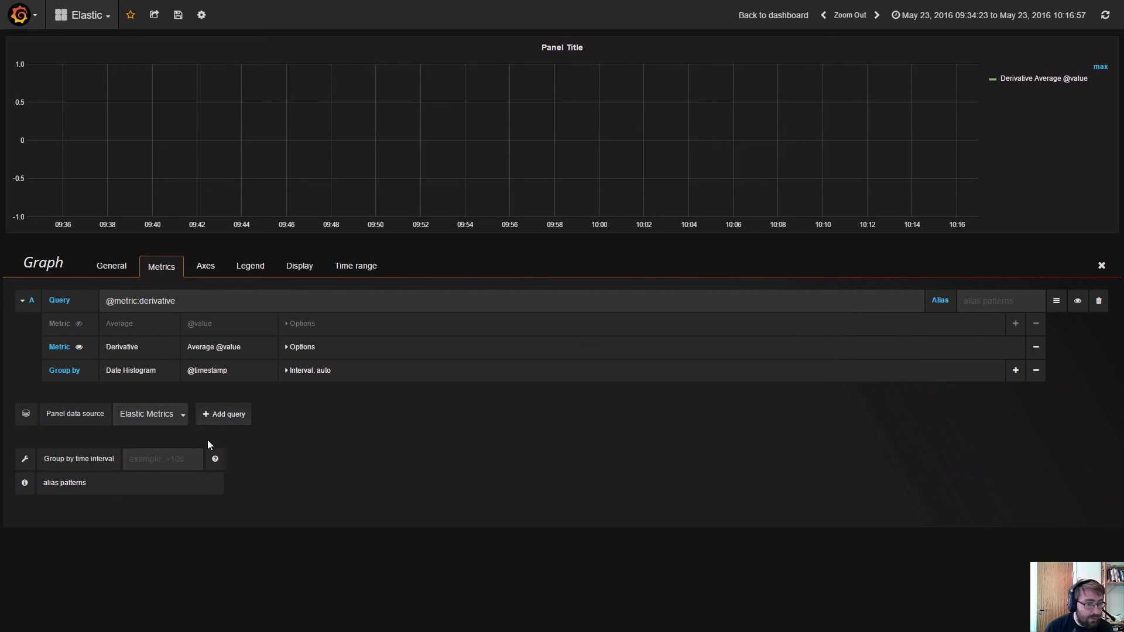
{"action": "type", "text": "10s"}
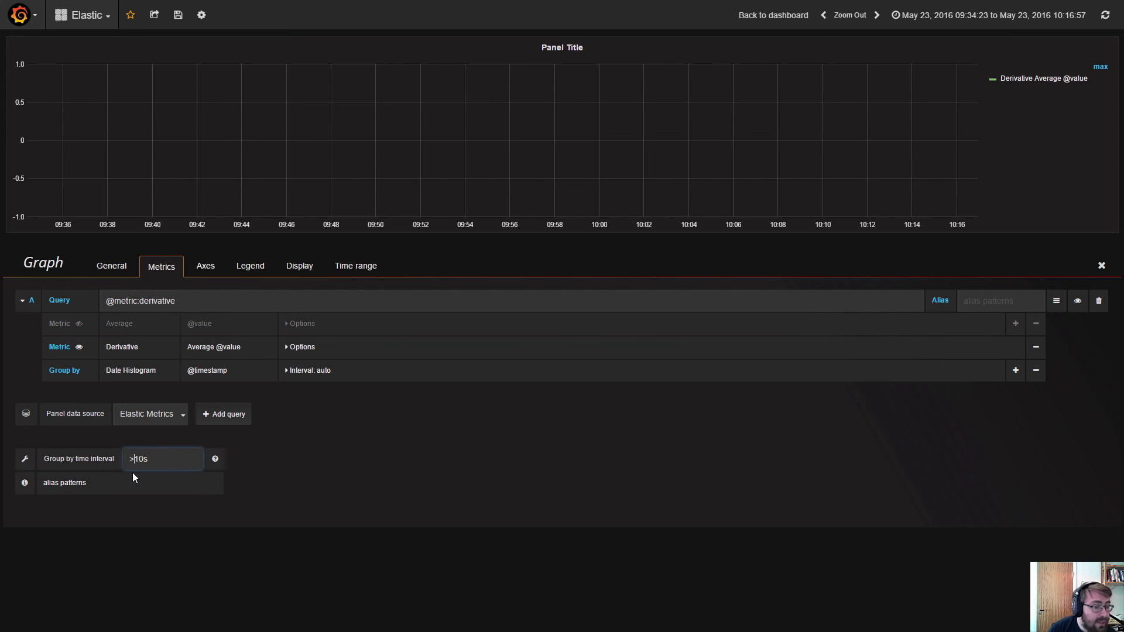
{"action": "left_click", "coordinate": [536, 522]}
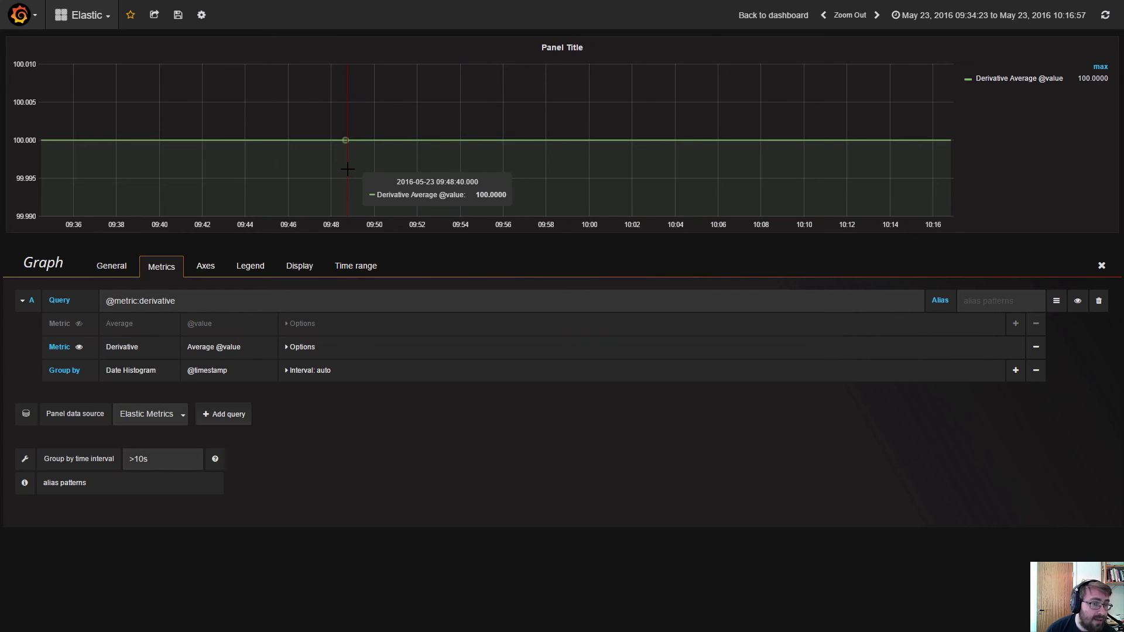
Compare the Average and Derivative series by toggling each one's visibility and reloading.
{"action": "left_click", "coordinate": [78, 323]}
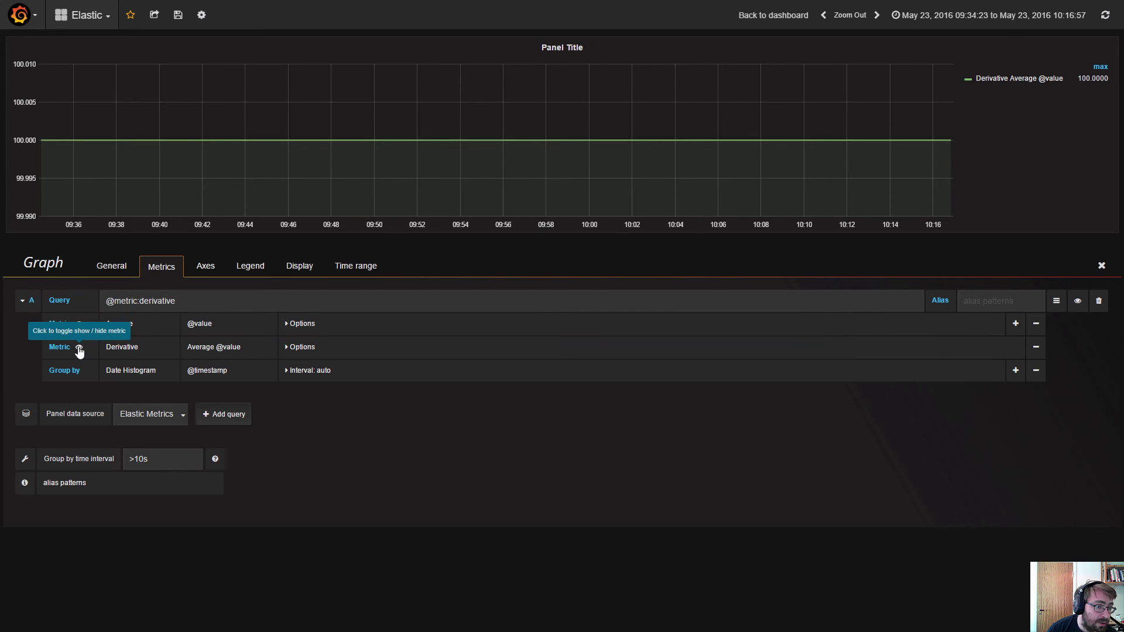
{"action": "left_click", "coordinate": [78, 347]}
{"action": "left_click", "coordinate": [1104, 14]}
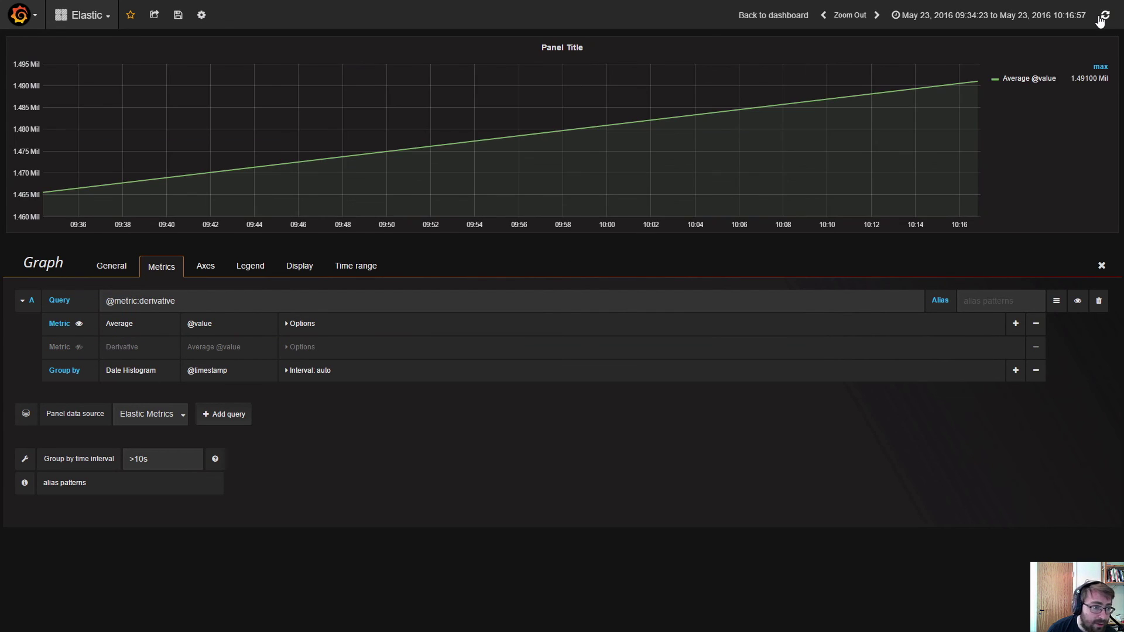
{"action": "left_click", "coordinate": [79, 347]}
{"action": "left_click", "coordinate": [79, 324]}
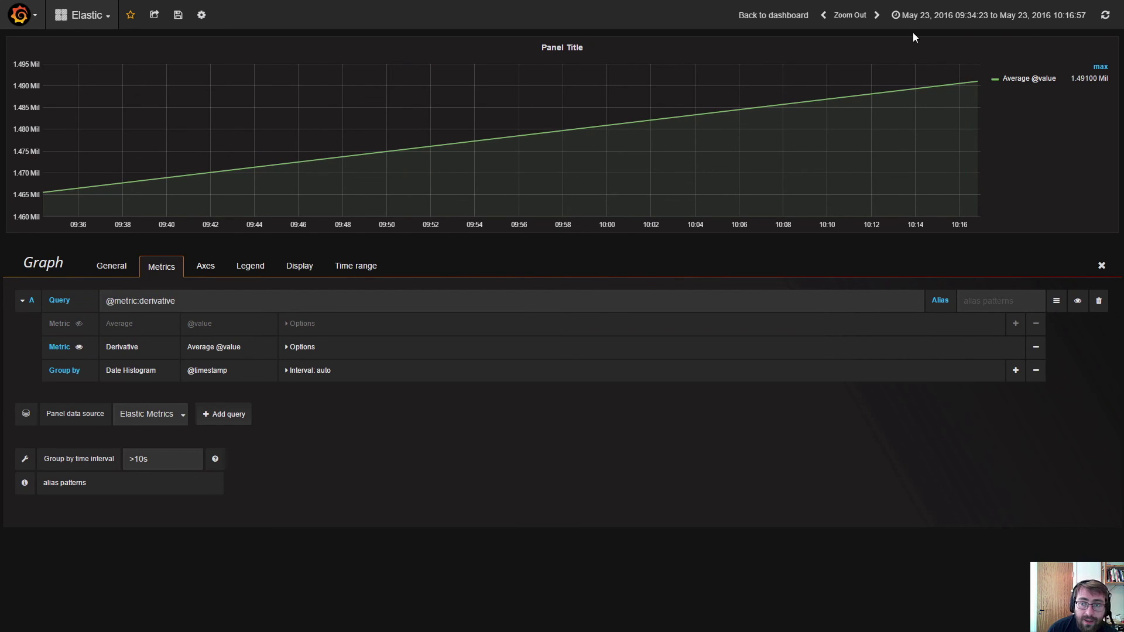
{"action": "left_click", "coordinate": [1106, 17]}
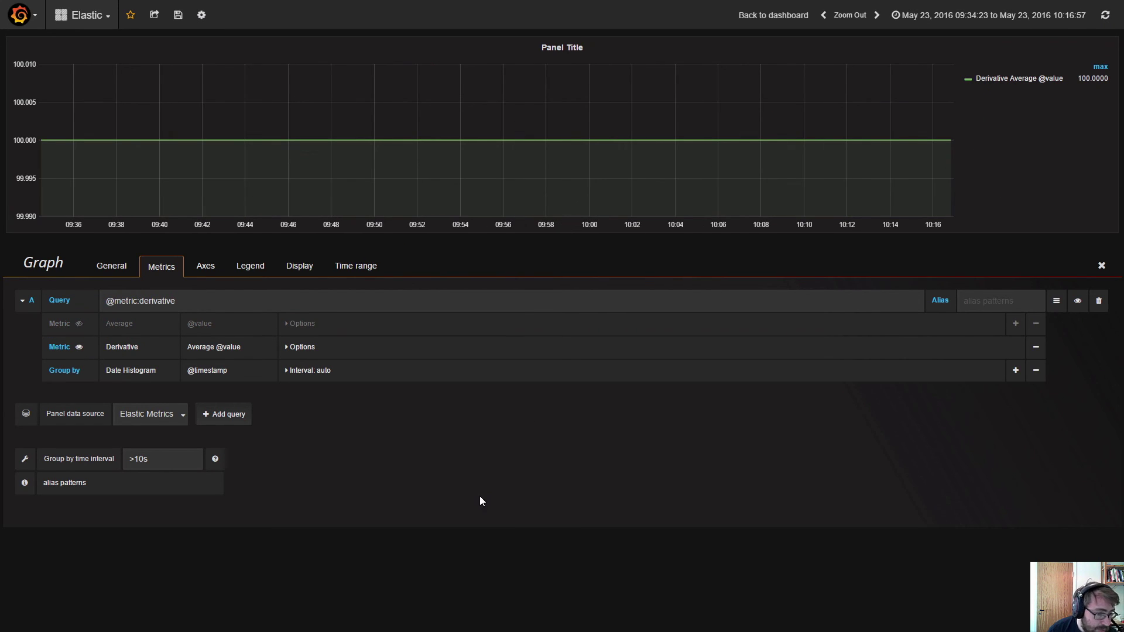
Clear the >10s group-by interval and remove the Derivative metric row.
{"action": "left_click_drag", "start_coordinate": [166, 458], "coordinate": [26, 432]}
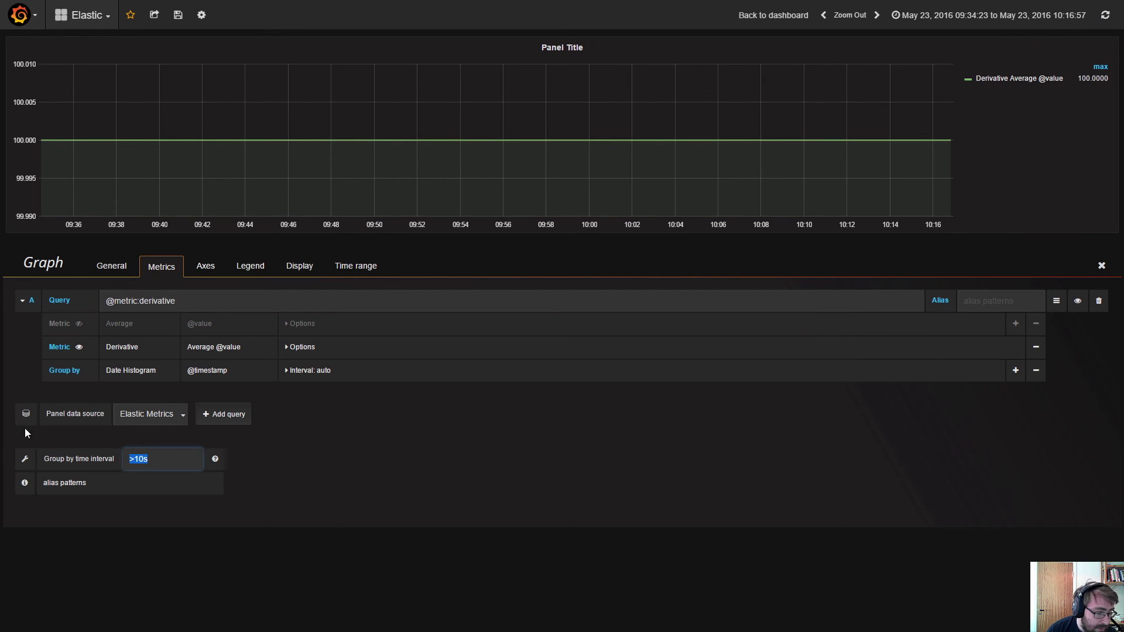
{"action": "left_click", "coordinate": [236, 462]}
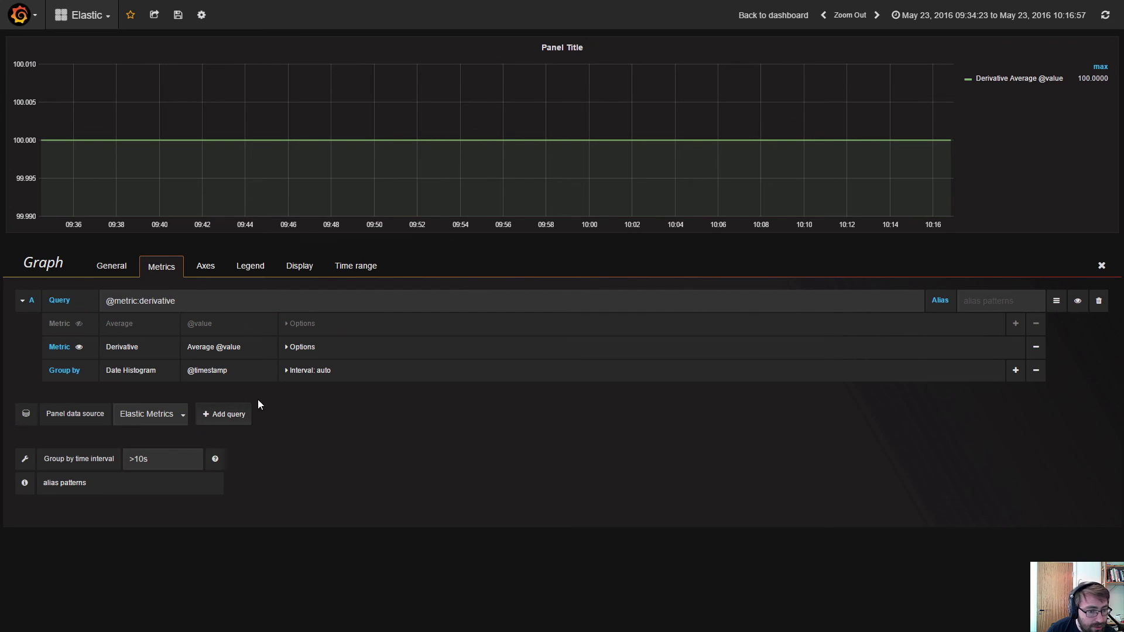
{"action": "left_click", "coordinate": [308, 373]}
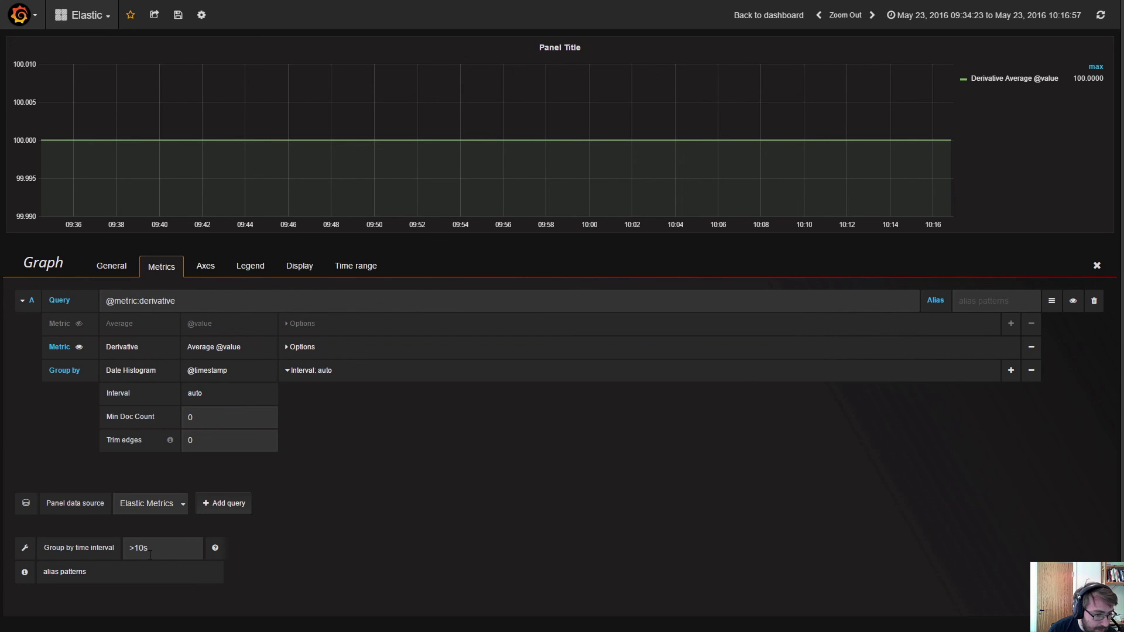
{"action": "left_click_drag", "start_coordinate": [149, 550], "coordinate": [93, 547]}
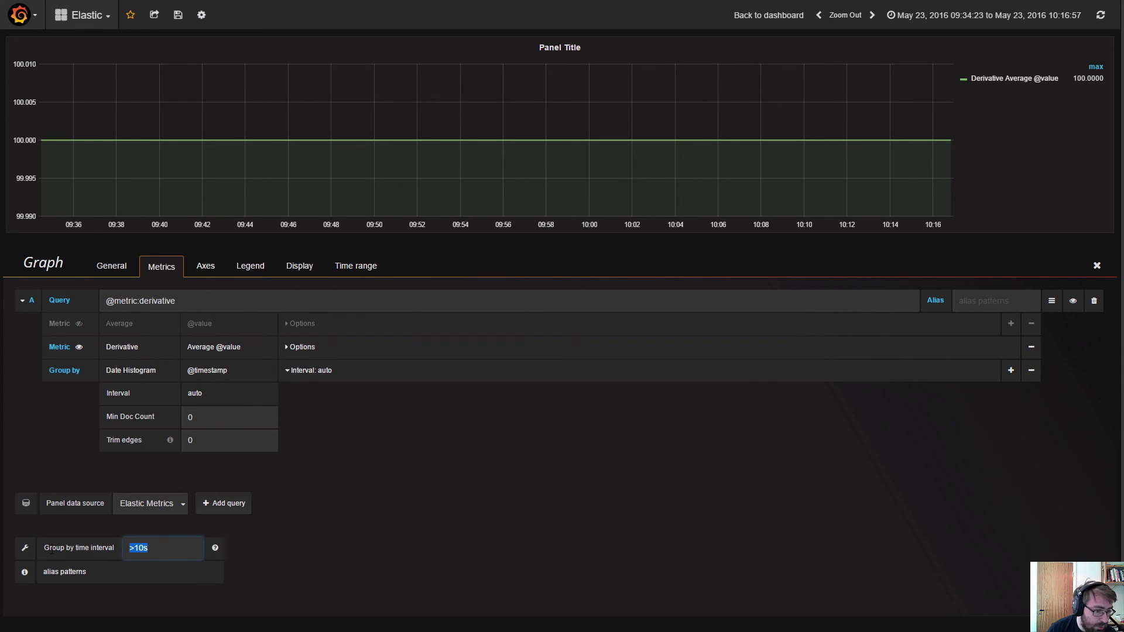
{"action": "key", "text": "BackSpace"}
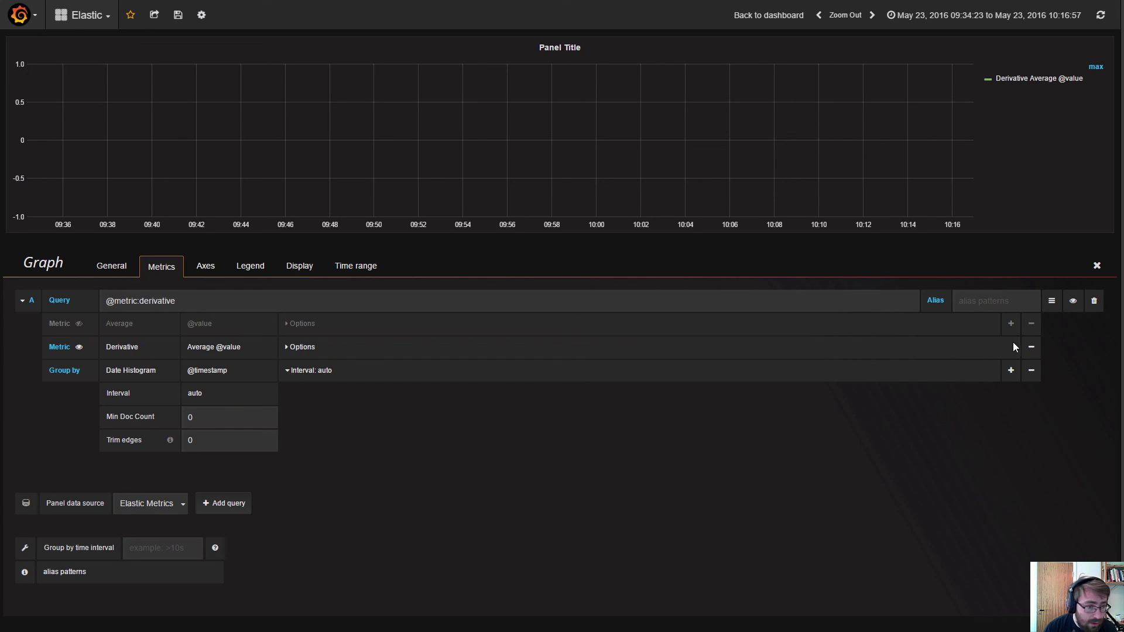
{"action": "left_click", "coordinate": [147, 347]}
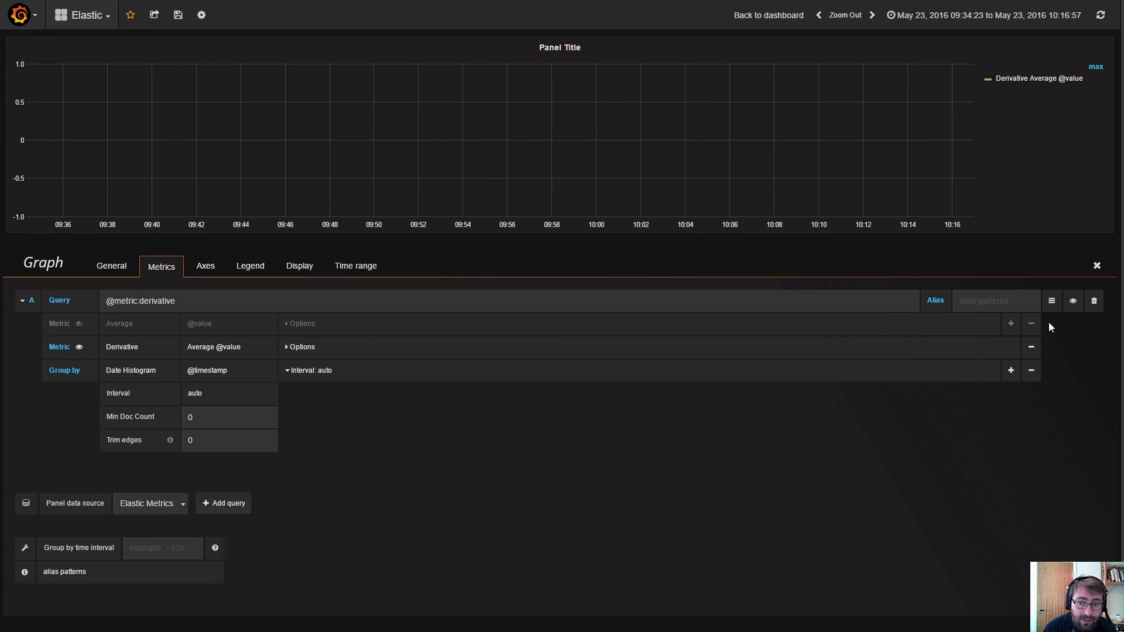
{"action": "left_click", "coordinate": [1031, 348]}
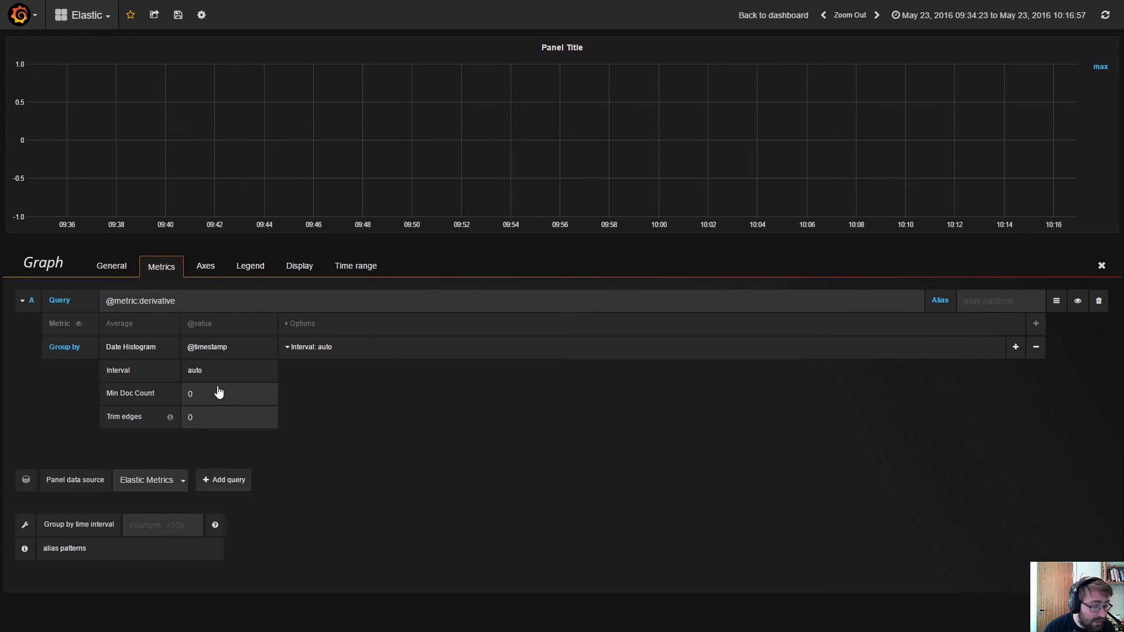
{"action": "left_click", "coordinate": [312, 349]}
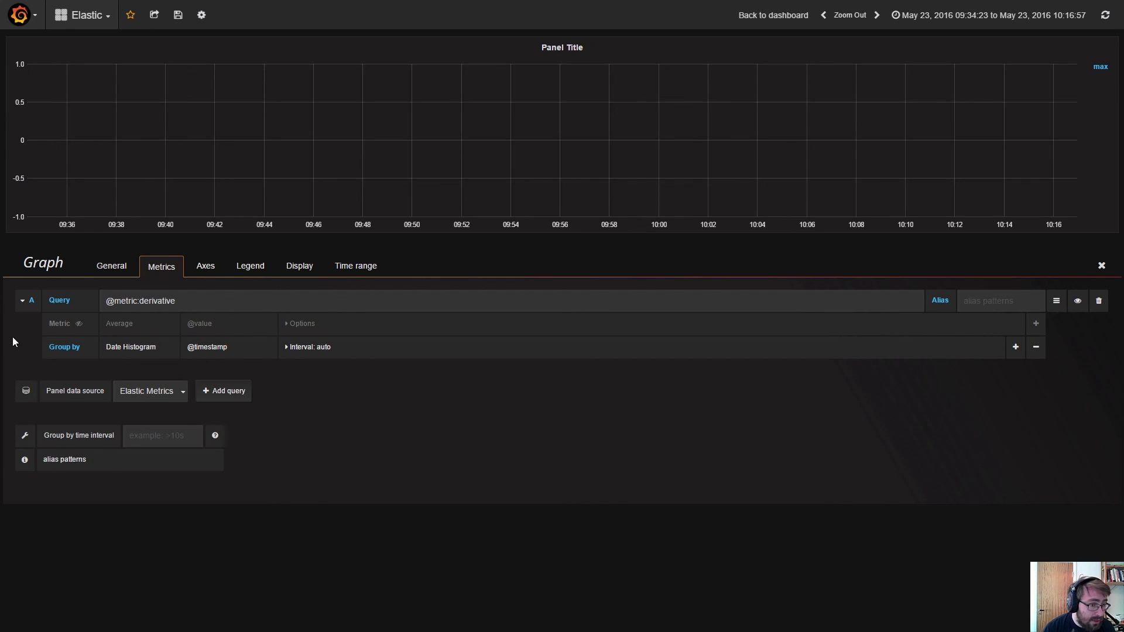
{"action": "double_click", "coordinate": [185, 304]}
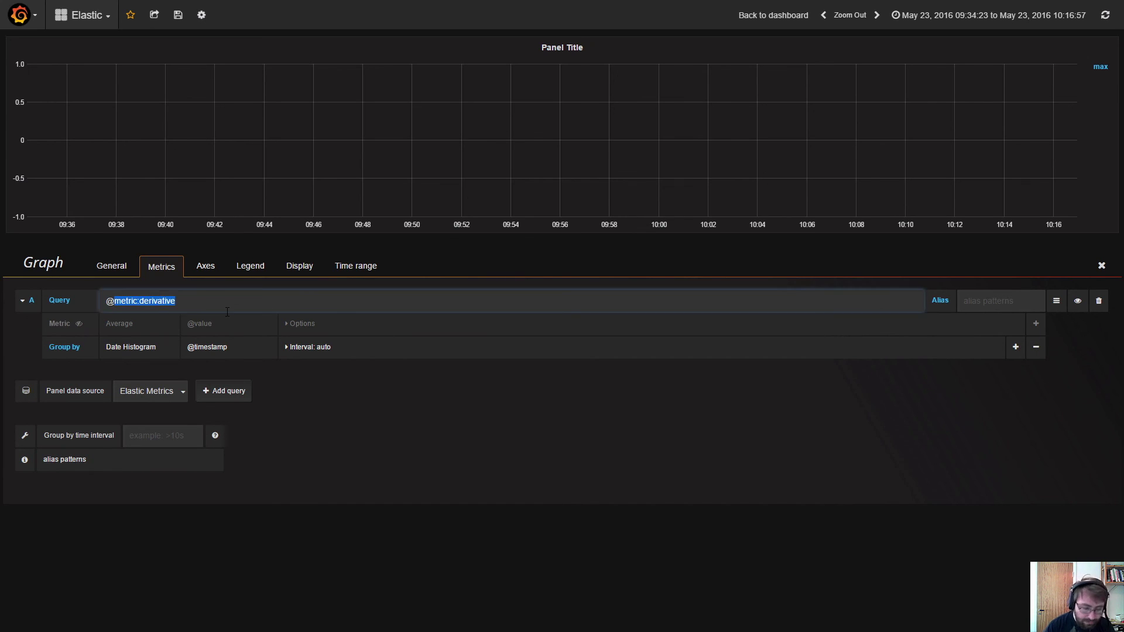
{"action": "key", "text": "Left"}
{"action": "key", "text": "Right"}
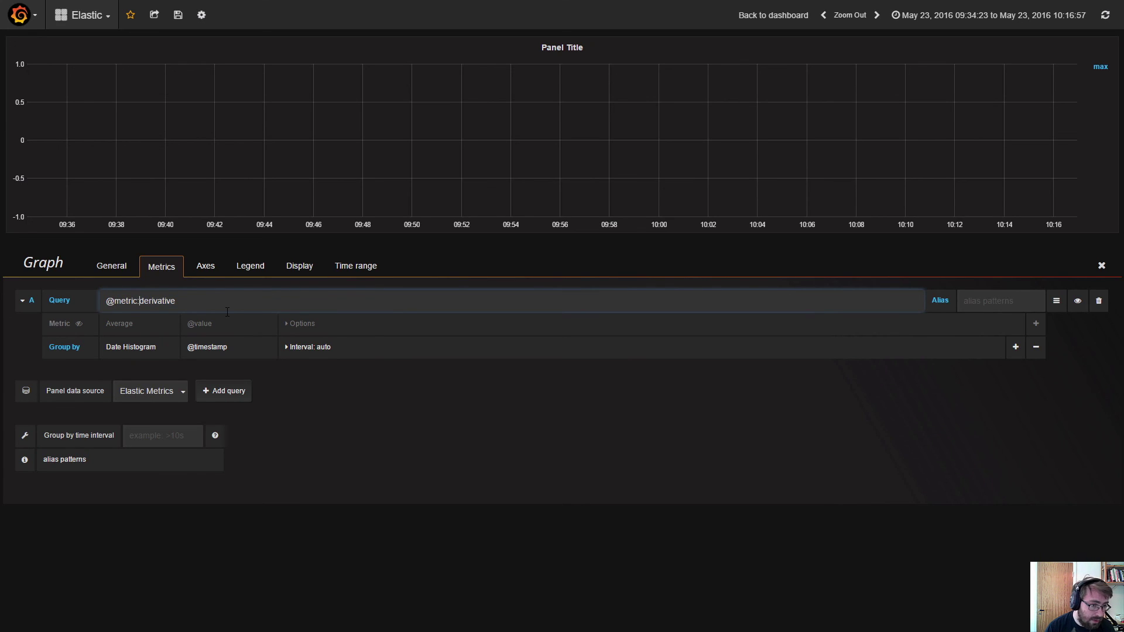
{"action": "key", "text": "shift+End"}
{"action": "type", "text": "logins.count"}
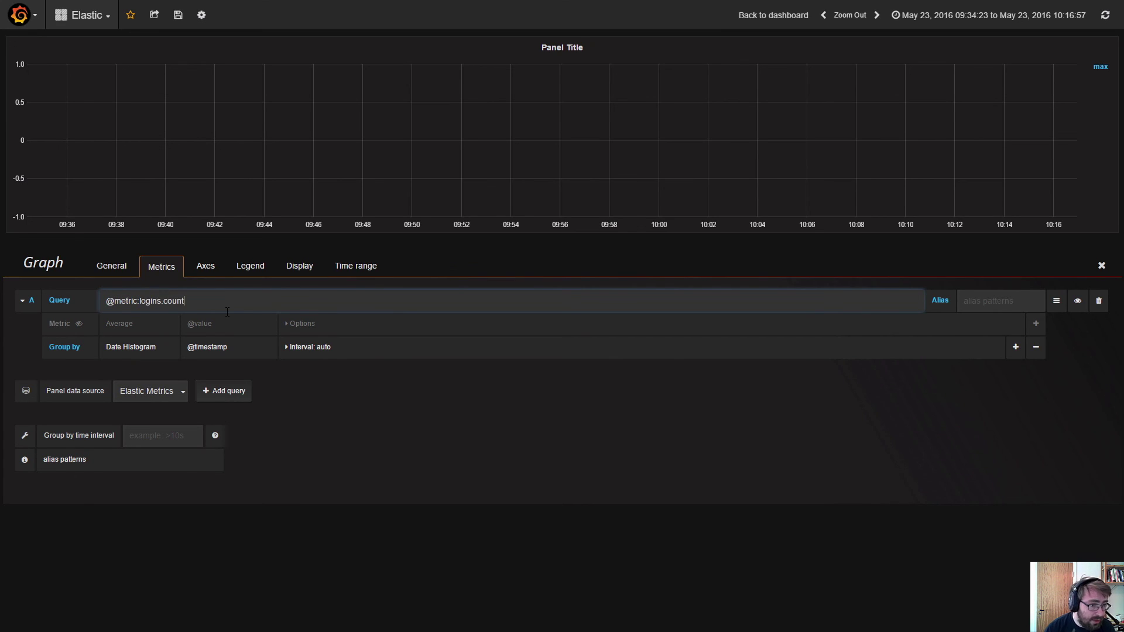
{"action": "left_click_drag", "start_coordinate": [343, 427], "coordinate": [44, 436]}
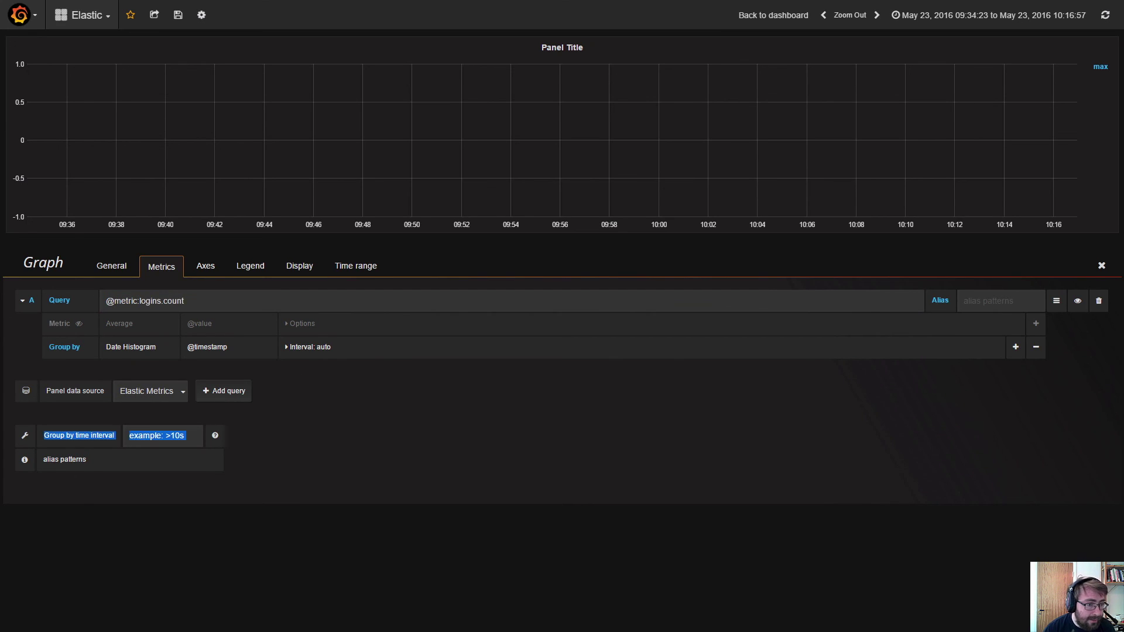
{"action": "left_click", "coordinate": [72, 326]}
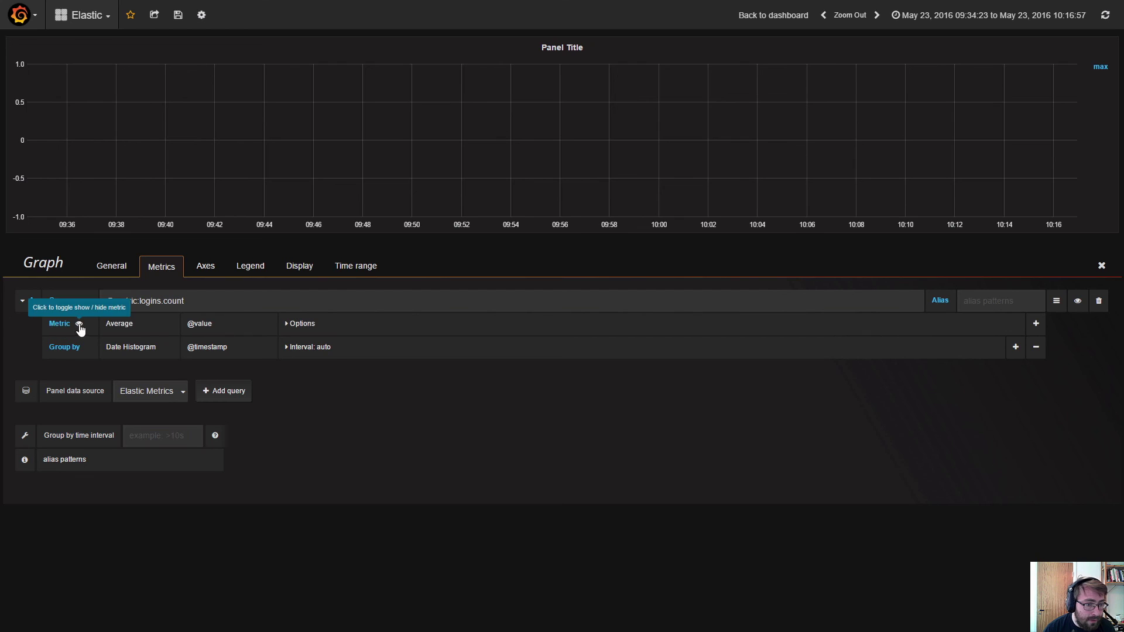
{"action": "left_click", "coordinate": [1051, 18]}
{"action": "left_click", "coordinate": [1050, 107]}
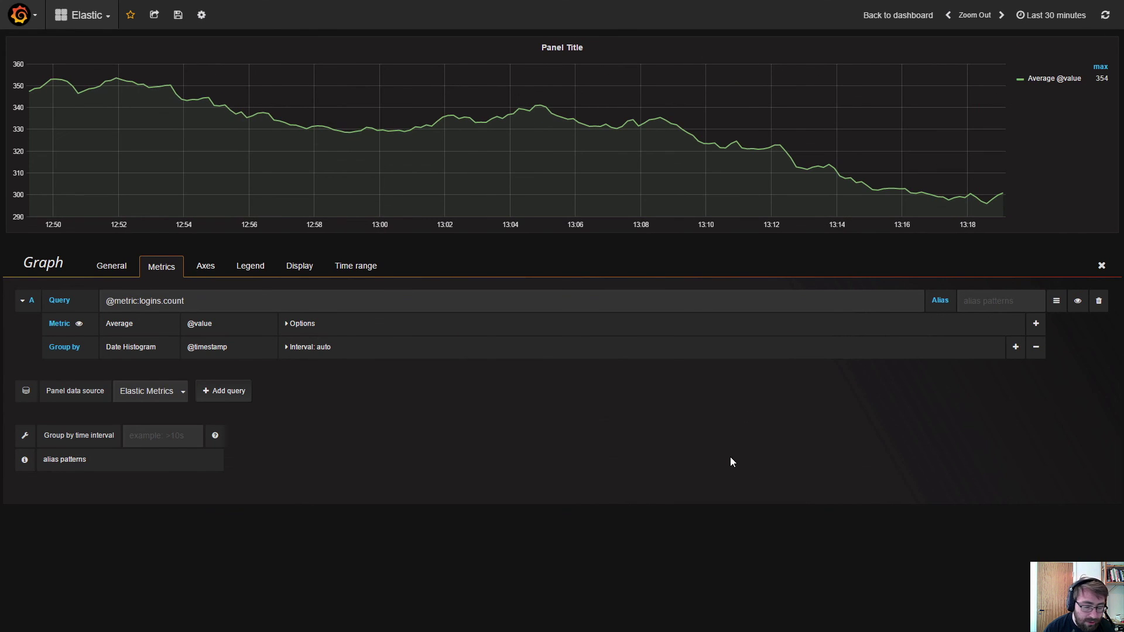
{"action": "left_click", "coordinate": [1016, 347]}
{"action": "left_click", "coordinate": [123, 347]}
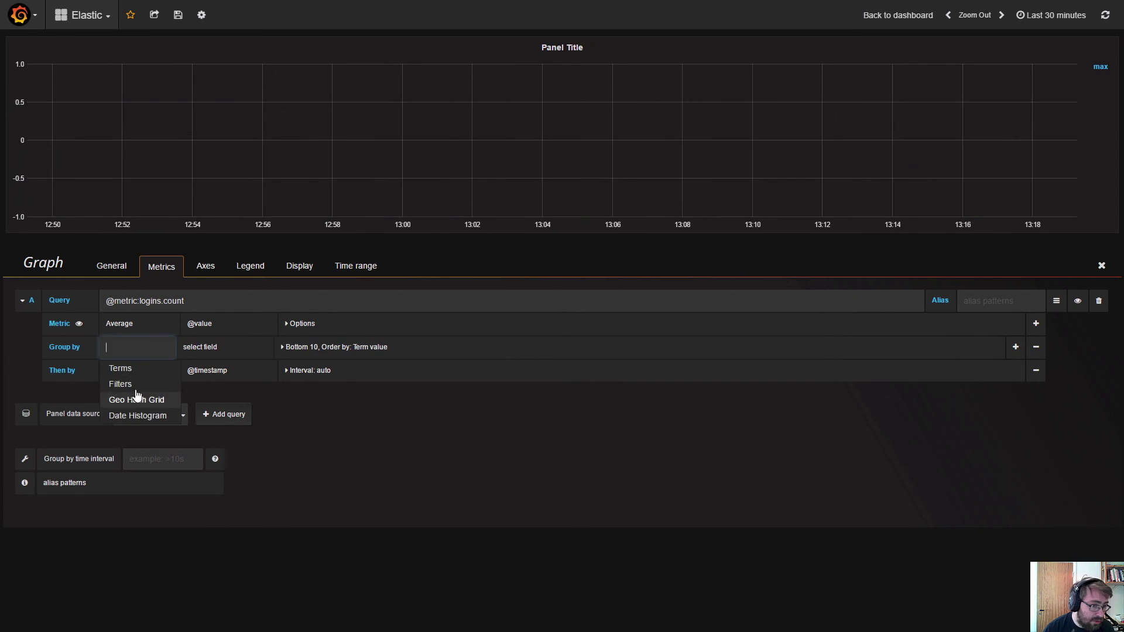
{"action": "left_click", "coordinate": [136, 384]}
{"action": "left_click", "coordinate": [218, 347]}
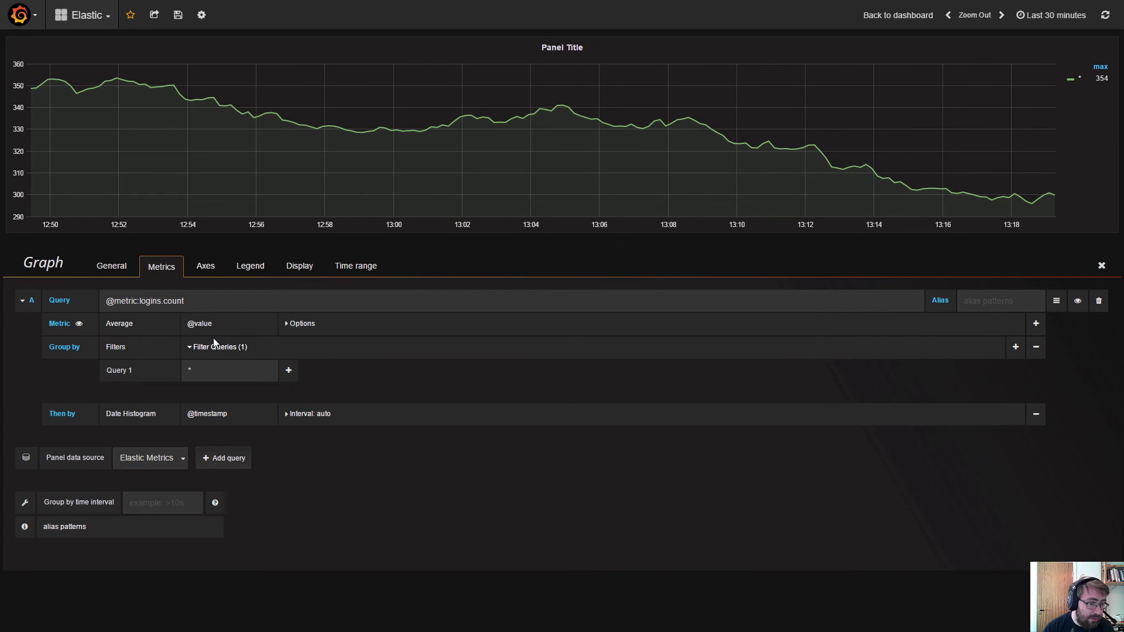
{"action": "left_click", "coordinate": [255, 373]}
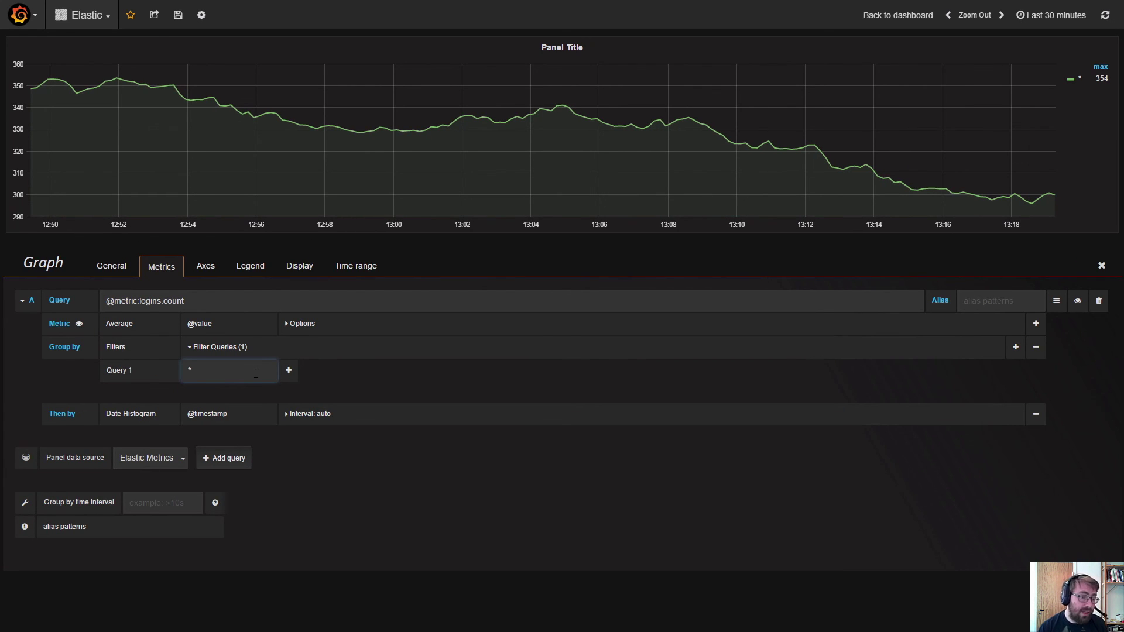
{"action": "key", "text": "BackSpace"}
{"action": "type", "text": "@"}
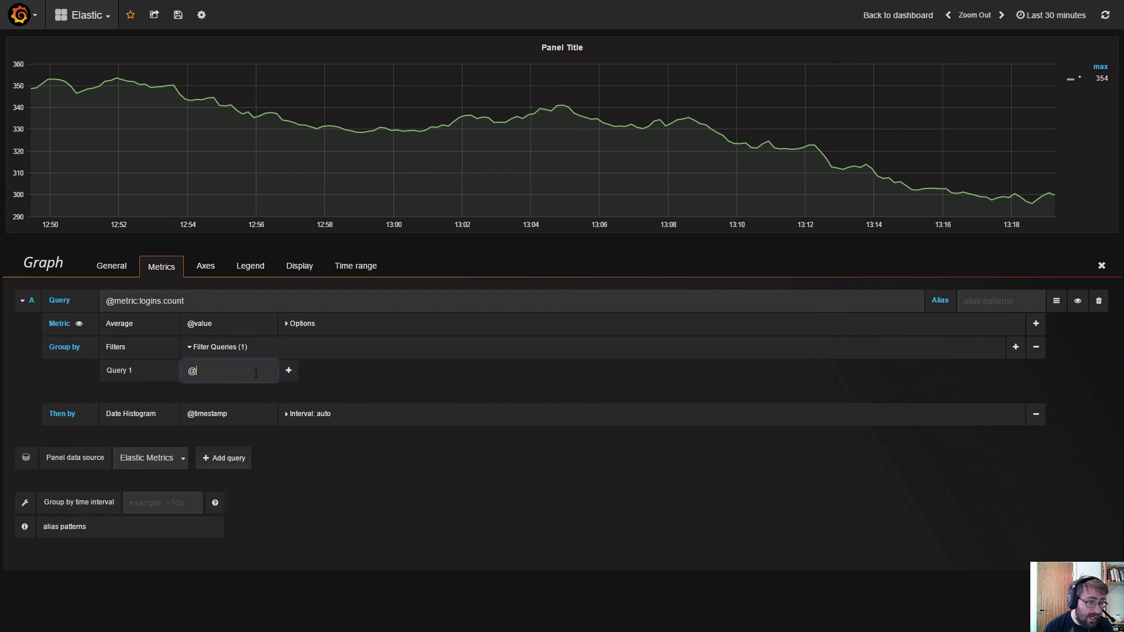
{"action": "type", "text": "hostname:server21"}
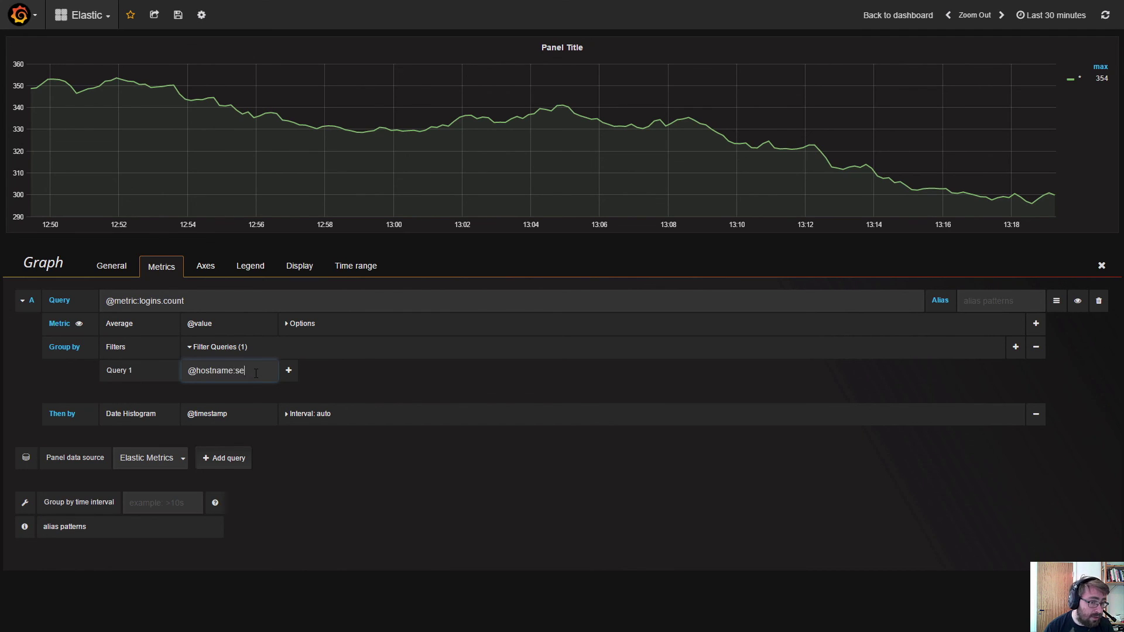
{"action": "key", "text": "BackSpace"}
{"action": "key", "text": "BackSpace"}
{"action": "type", "text": "1"}
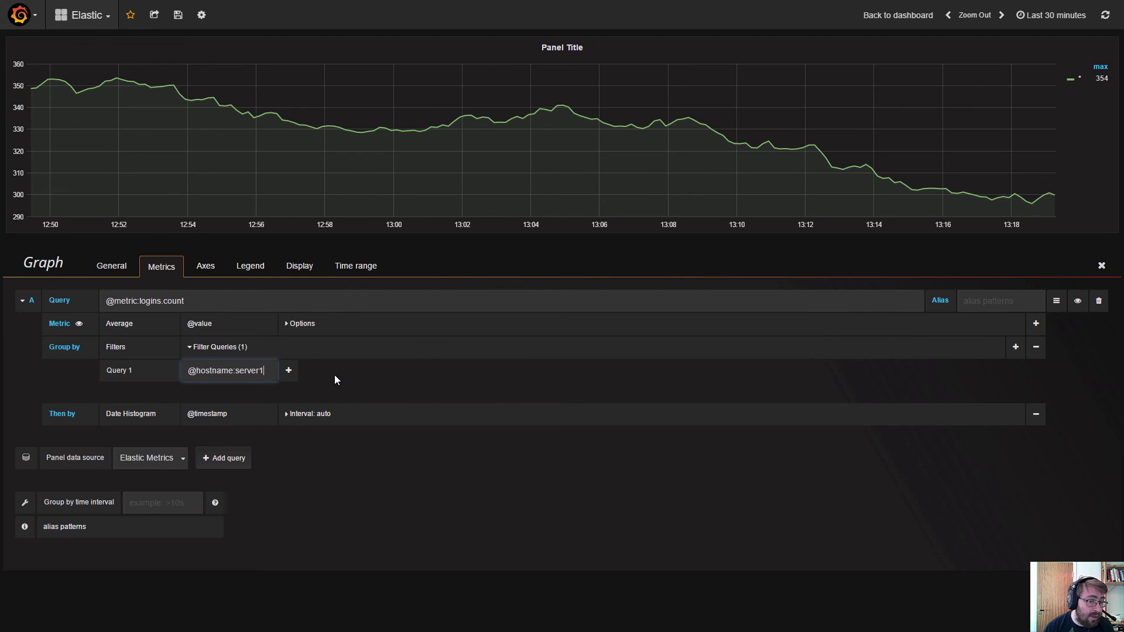
{"action": "left_click", "coordinate": [351, 381]}
{"action": "left_click", "coordinate": [288, 371]}
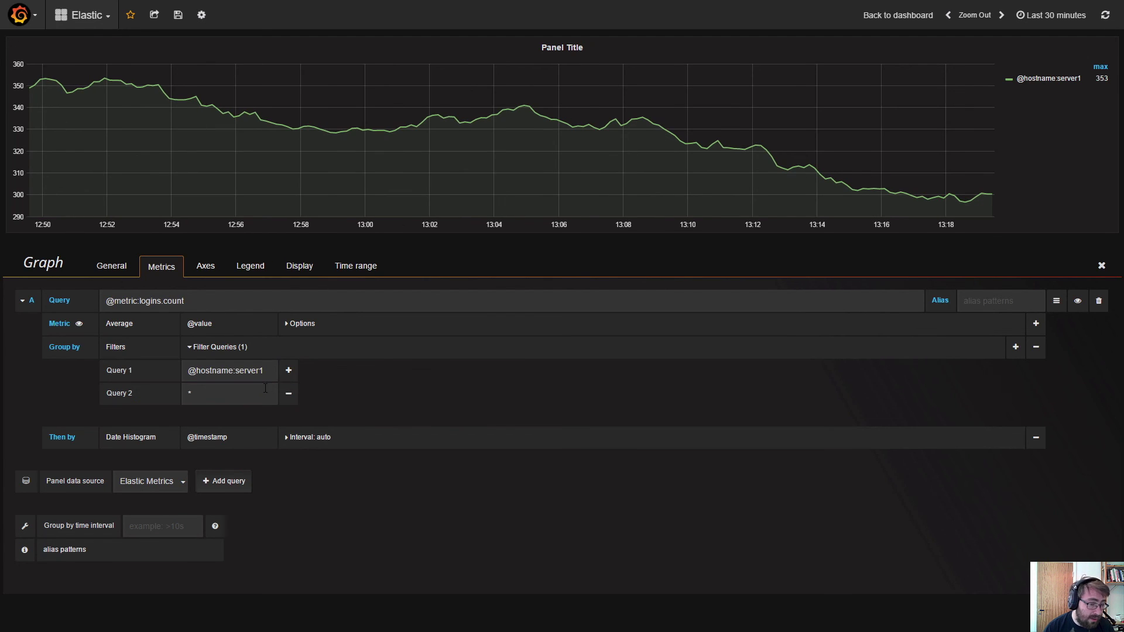
{"action": "left_click", "coordinate": [262, 389]}
{"action": "type", "text": "@hostna"}
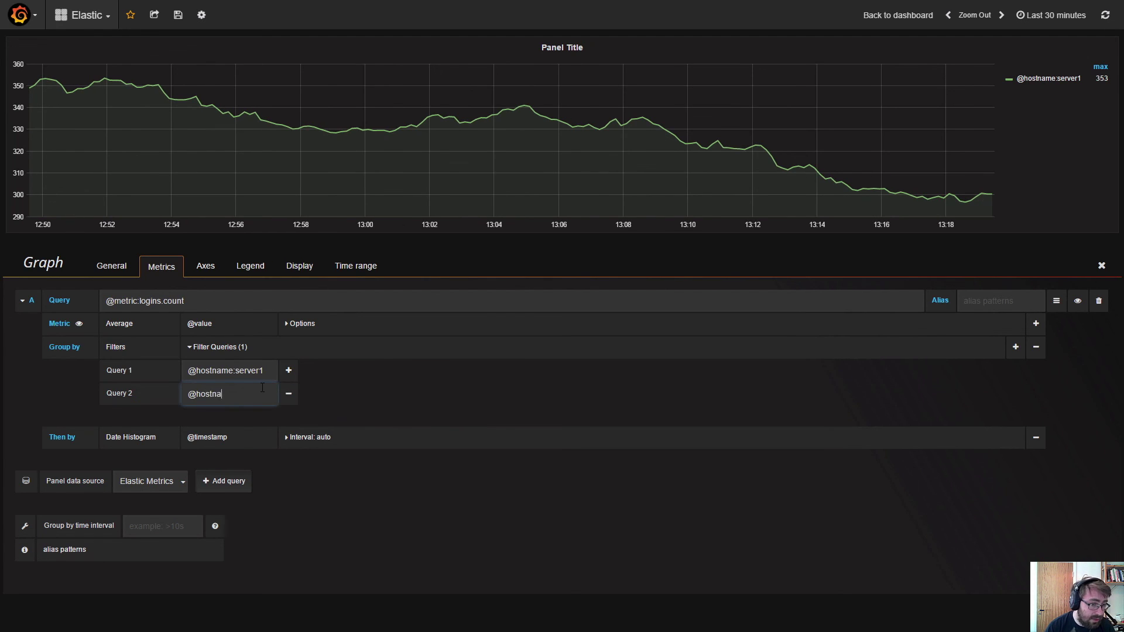
{"action": "type", "text": "me:server2"}
{"action": "left_click", "coordinate": [454, 430]}
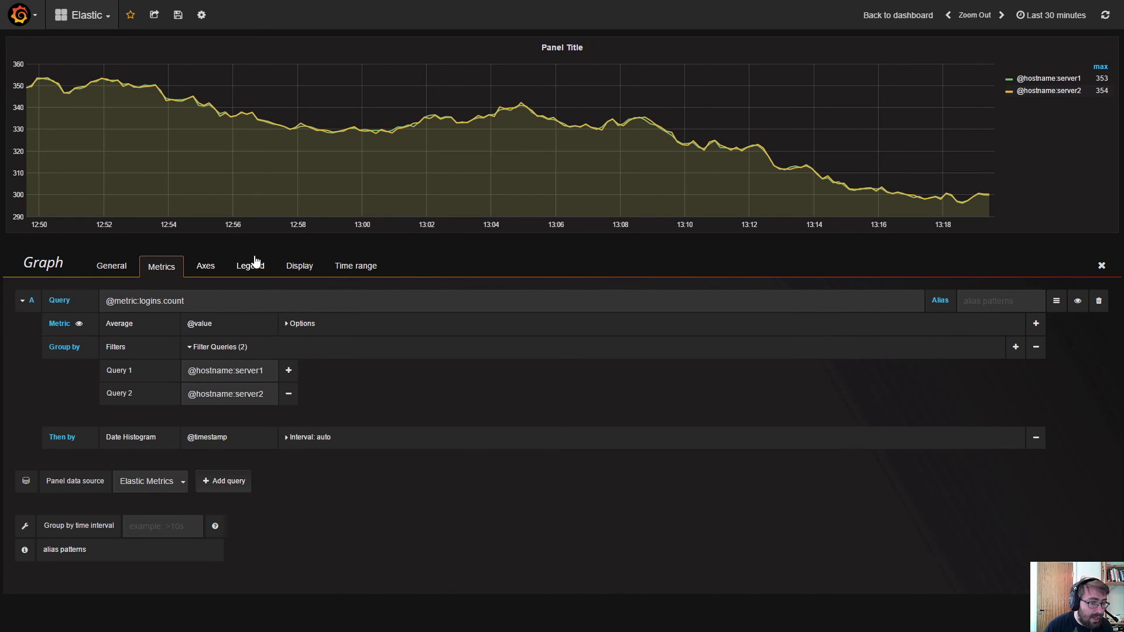
Stack the server1 and server2 series in the Display settings.
{"action": "left_click", "coordinate": [294, 268]}
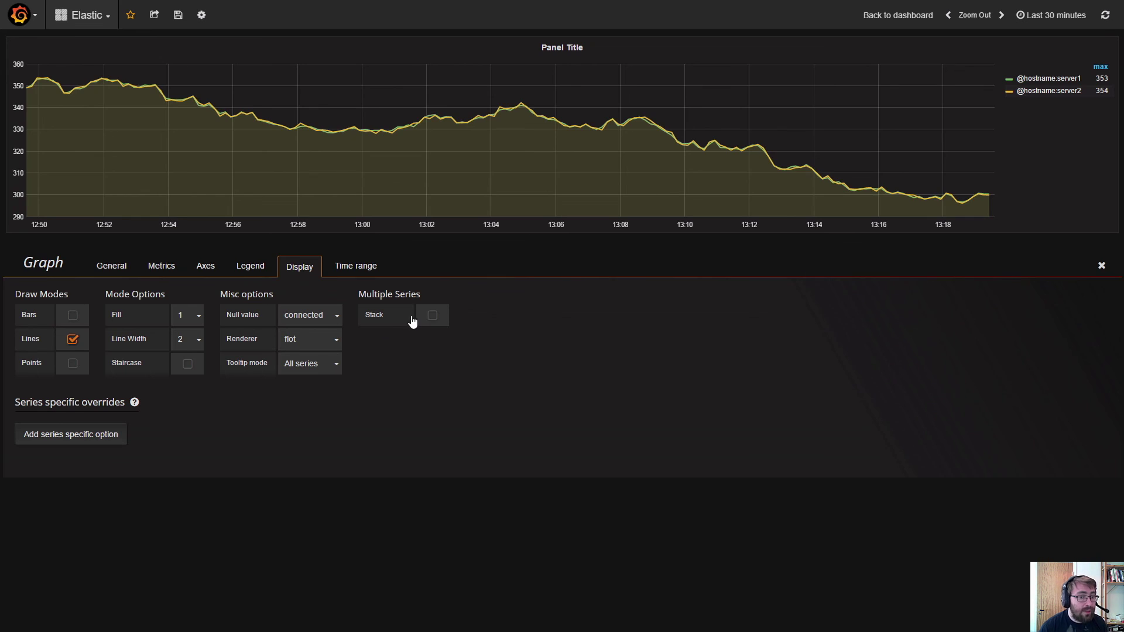
{"action": "left_click", "coordinate": [432, 315]}
{"action": "left_click", "coordinate": [167, 271]}
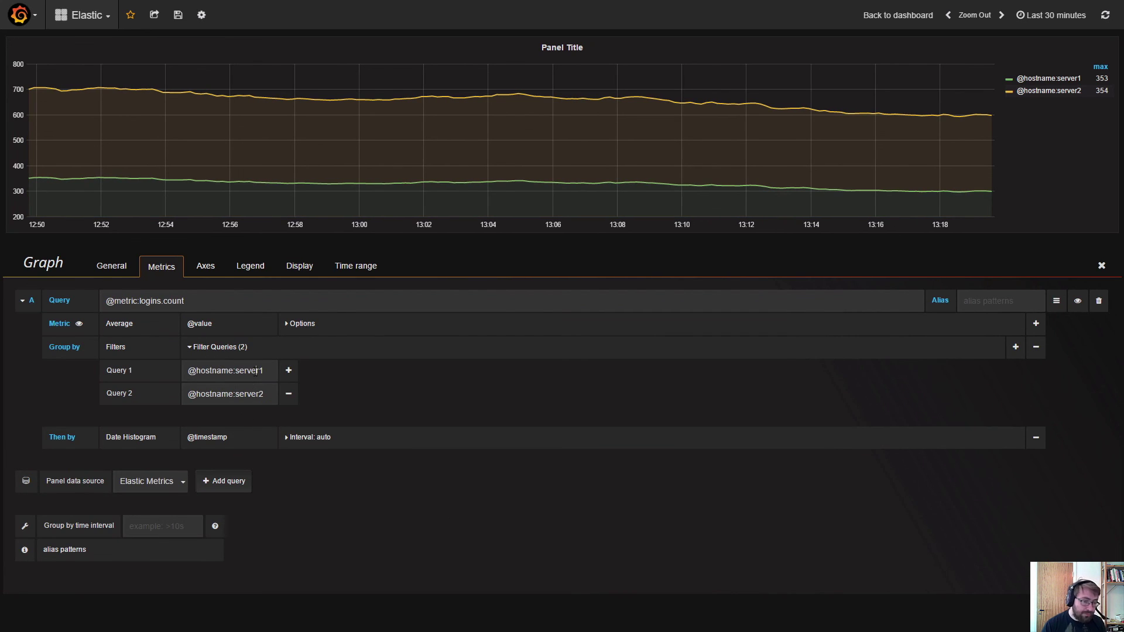
{"action": "left_click", "coordinate": [256, 370]}
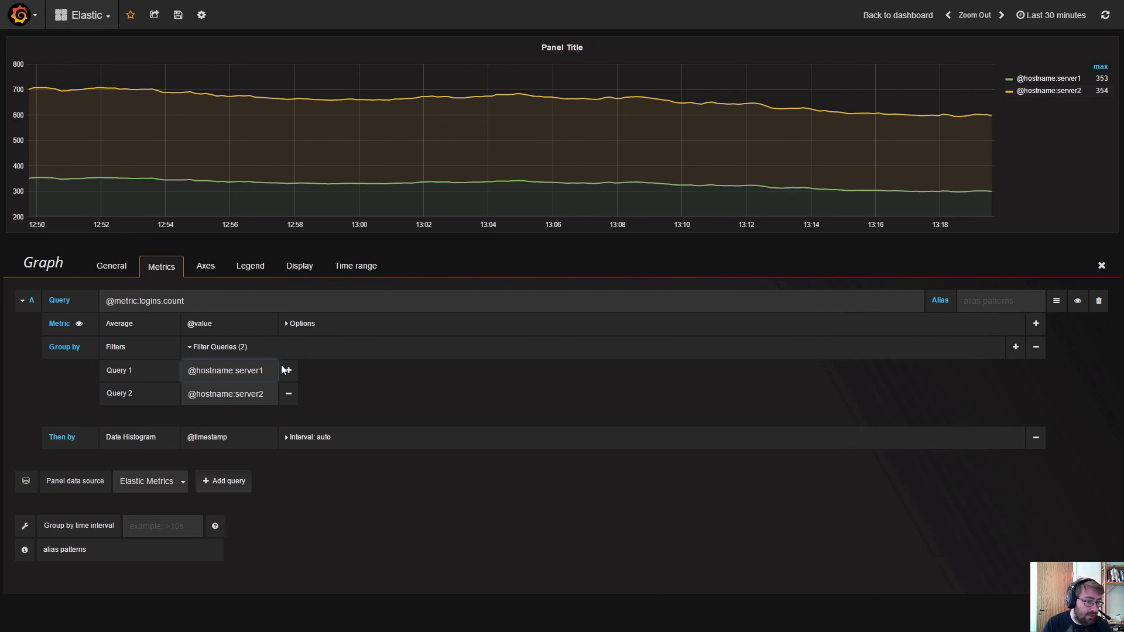